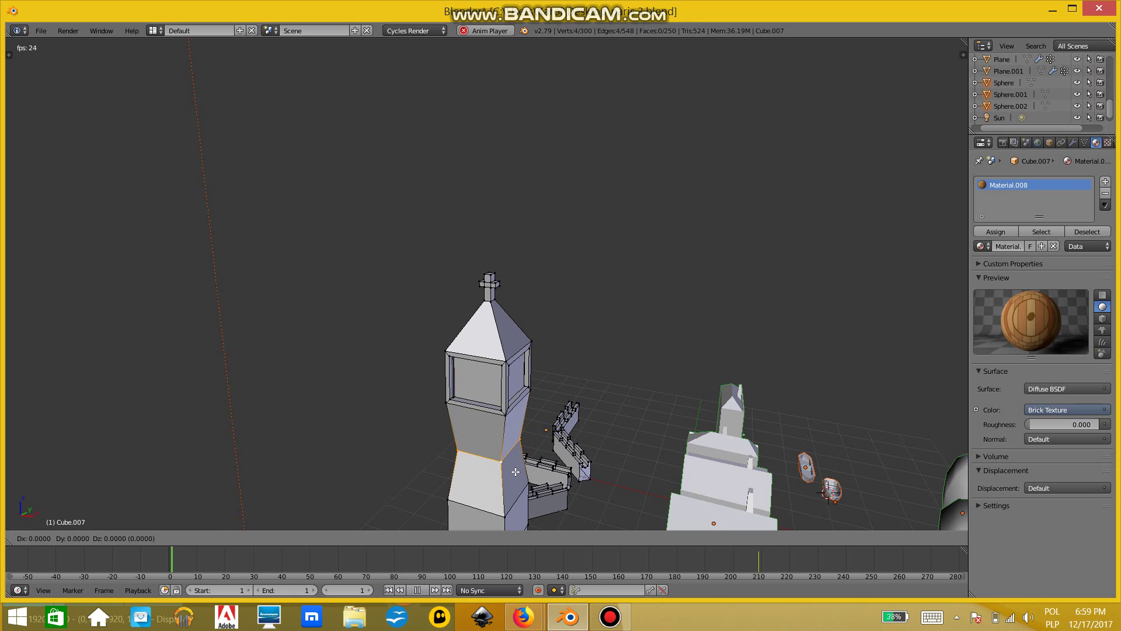
Step: Raise the selected edge loop of the tower shaft about 0.81 units along Z, up towards the lantern room
{"action": "key", "text": "x"}
{"action": "key", "text": "z"}
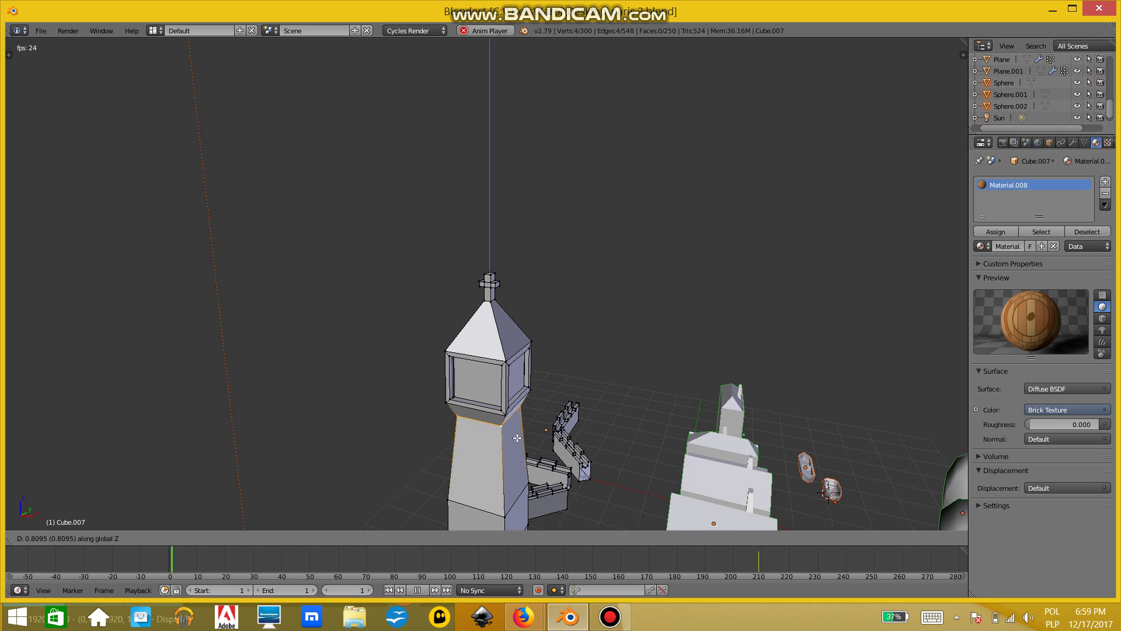
{"action": "left_click", "coordinate": [517, 437]}
Step: Select the four corner vertices of the tower shaft's next lower edge loop and move them down along Z, close to the loop below
{"action": "middle_click_drag", "start_coordinate": [533, 432], "coordinate": [531, 480]}
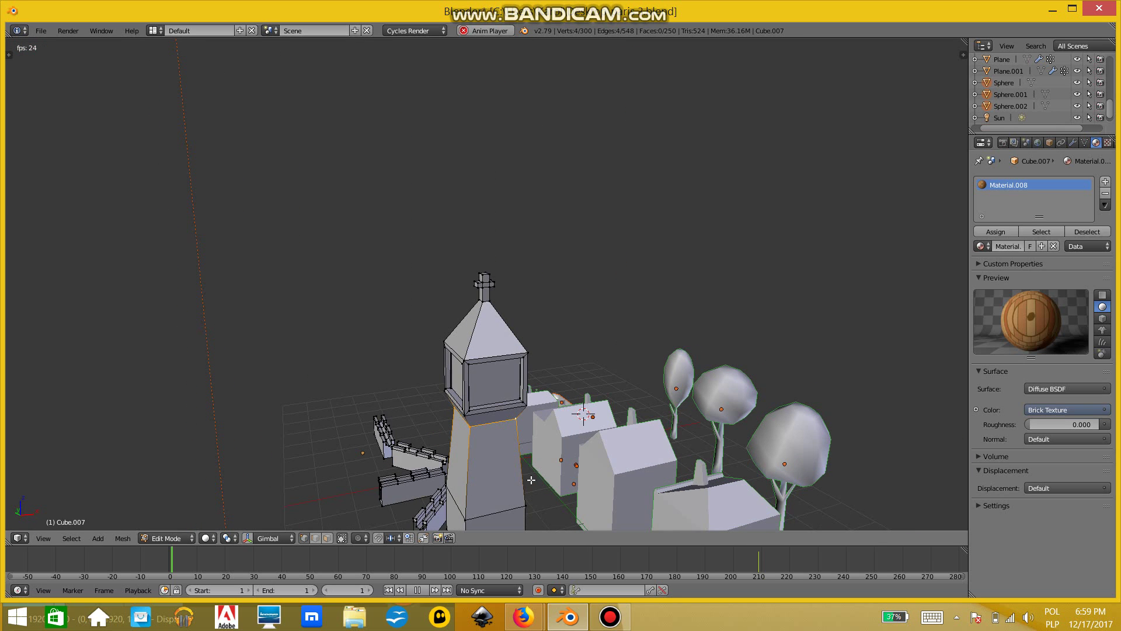
{"action": "scroll", "coordinate": [531, 476], "scroll_direction": "down", "scroll_amount": 4}
{"action": "scroll", "coordinate": [532, 468], "scroll_direction": "up", "scroll_amount": 3}
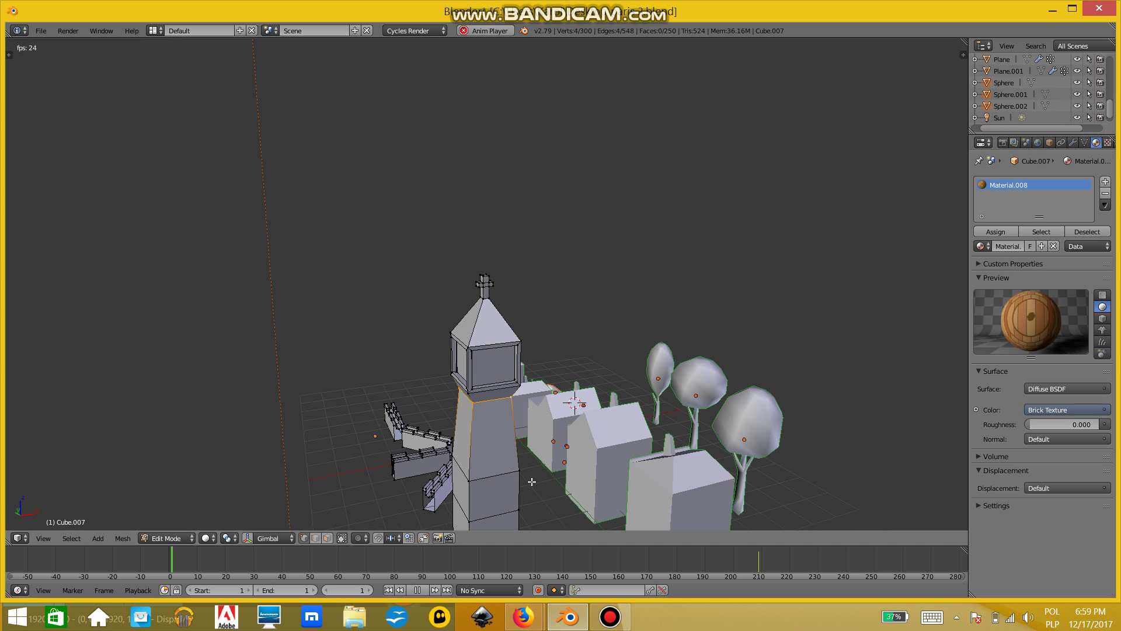
{"action": "middle_click_drag", "start_coordinate": [532, 481], "coordinate": [472, 496]}
{"action": "right_click", "coordinate": [479, 491]}
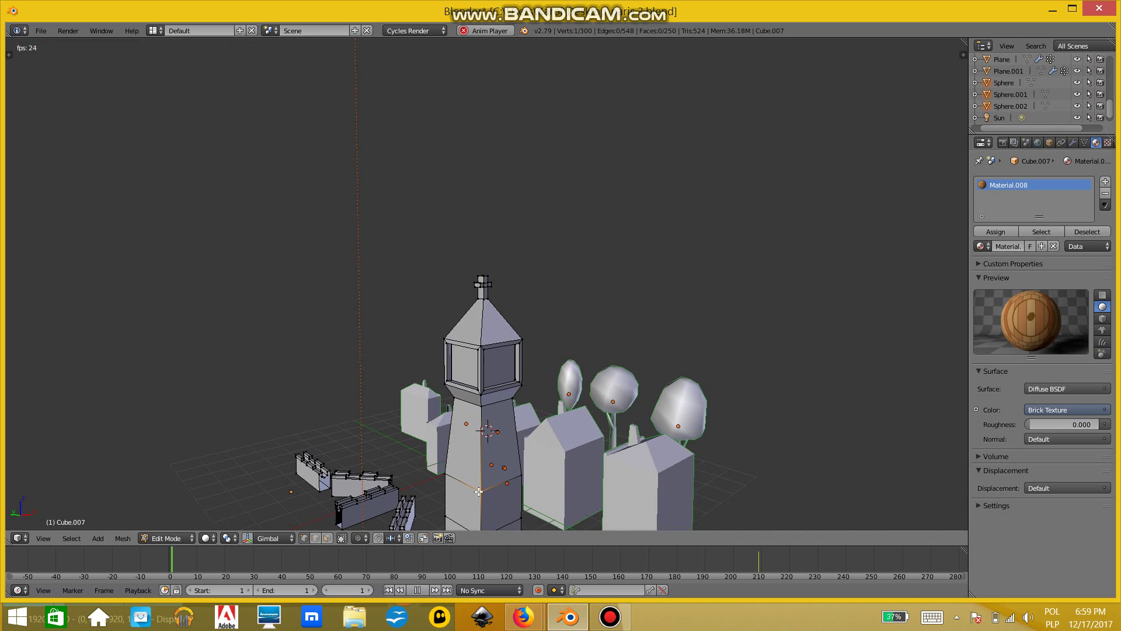
{"action": "middle_click_drag", "start_coordinate": [462, 487], "coordinate": [376, 482]}
{"action": "right_click", "coordinate": [450, 485], "text": "shift"}
{"action": "right_click", "coordinate": [515, 491], "text": "shift"}
{"action": "right_click", "coordinate": [501, 500], "text": "shift"}
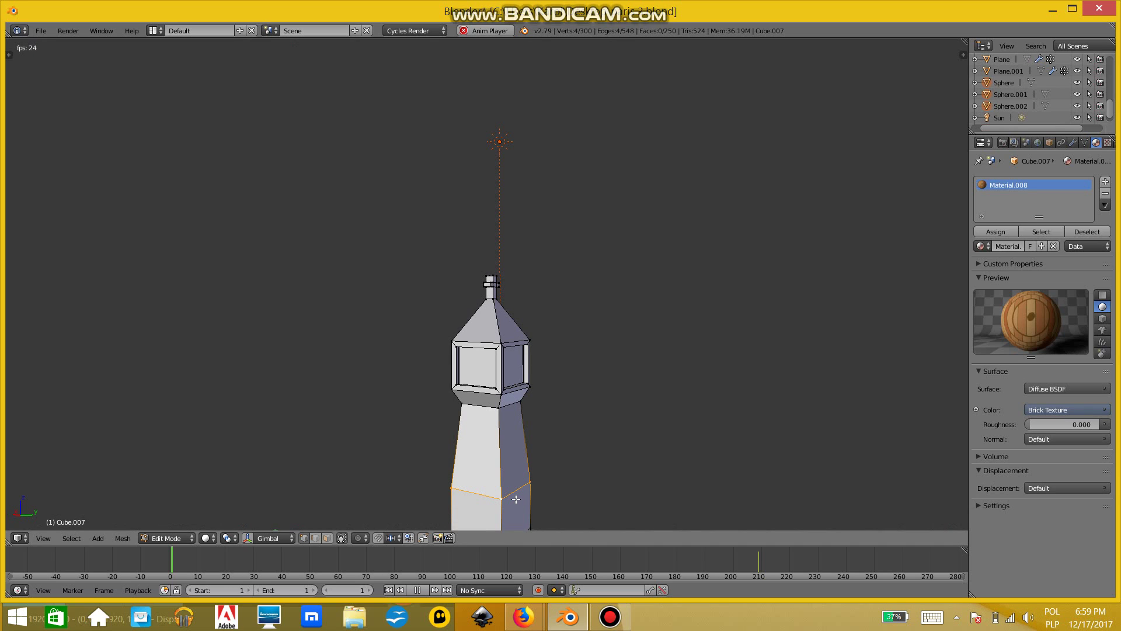
{"action": "key", "text": "g"}
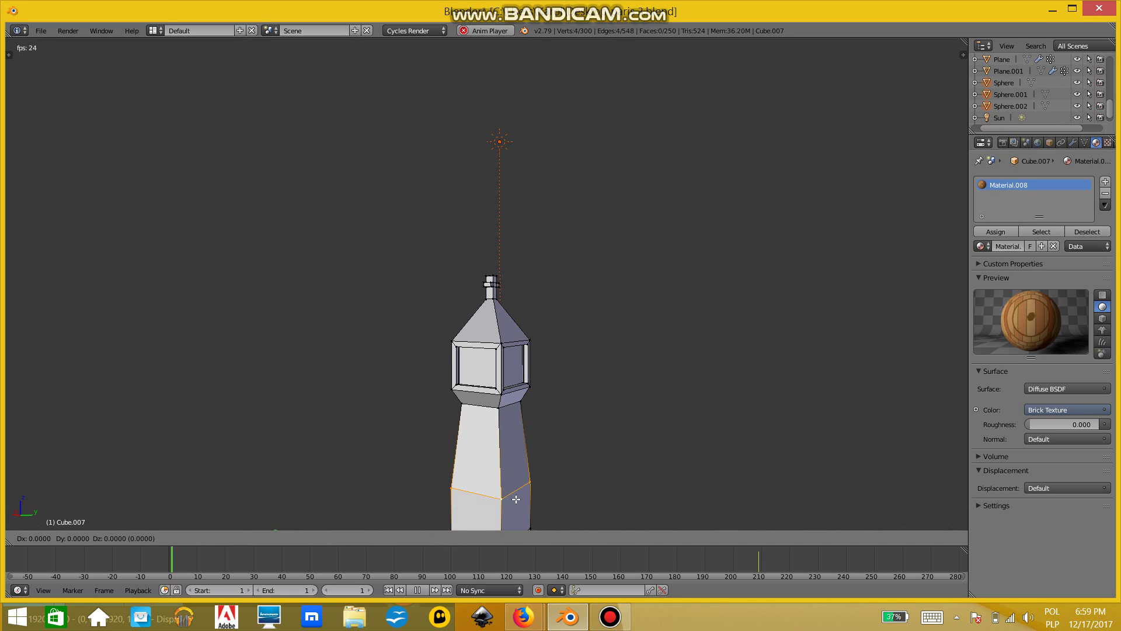
{"action": "key", "text": "x"}
{"action": "key", "text": "z"}
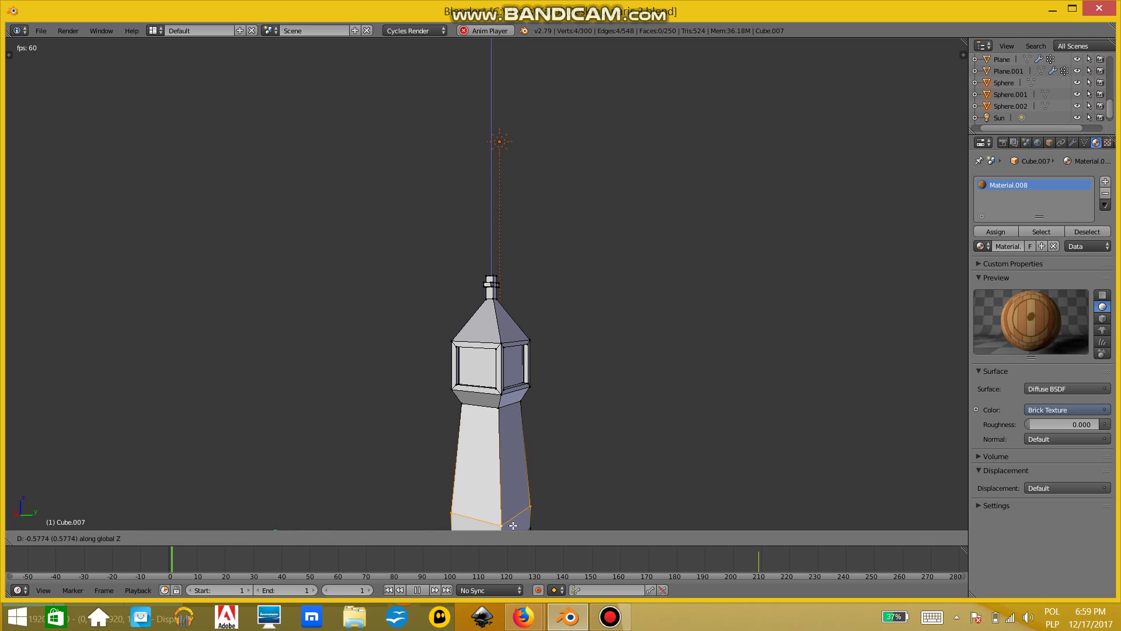
{"action": "left_click", "coordinate": [535, 22]}
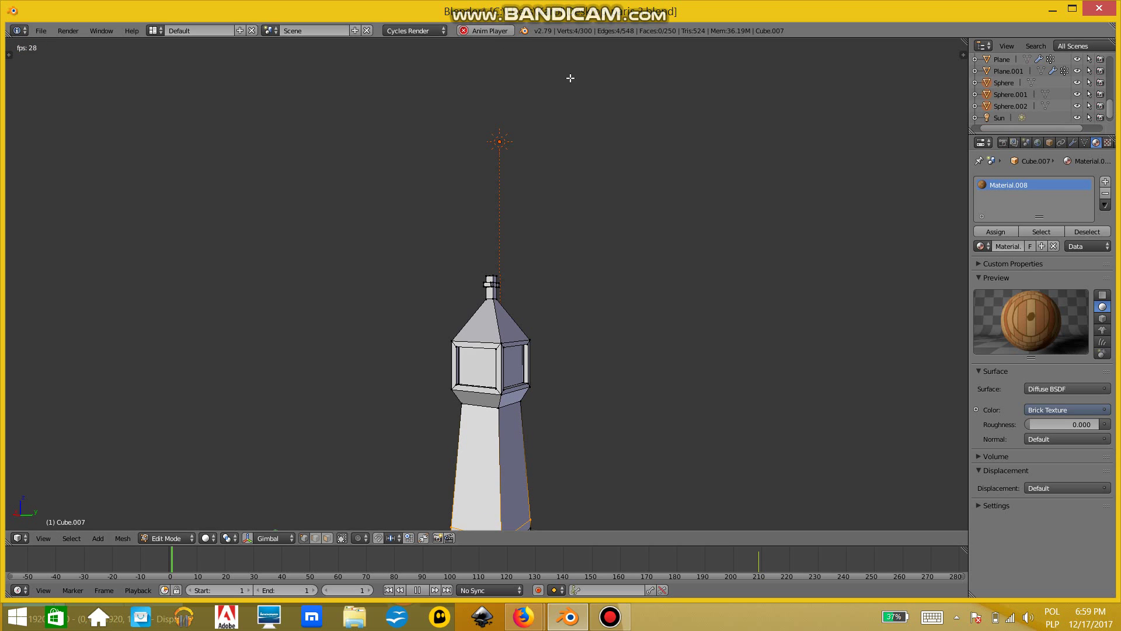
Step: Select the whole mesh with the tower and add a Subdivision Surface modifier to it
{"action": "scroll", "coordinate": [560, 431], "scroll_direction": "down", "scroll_amount": 2}
{"action": "scroll", "coordinate": [549, 436], "scroll_direction": "up", "scroll_amount": 1}
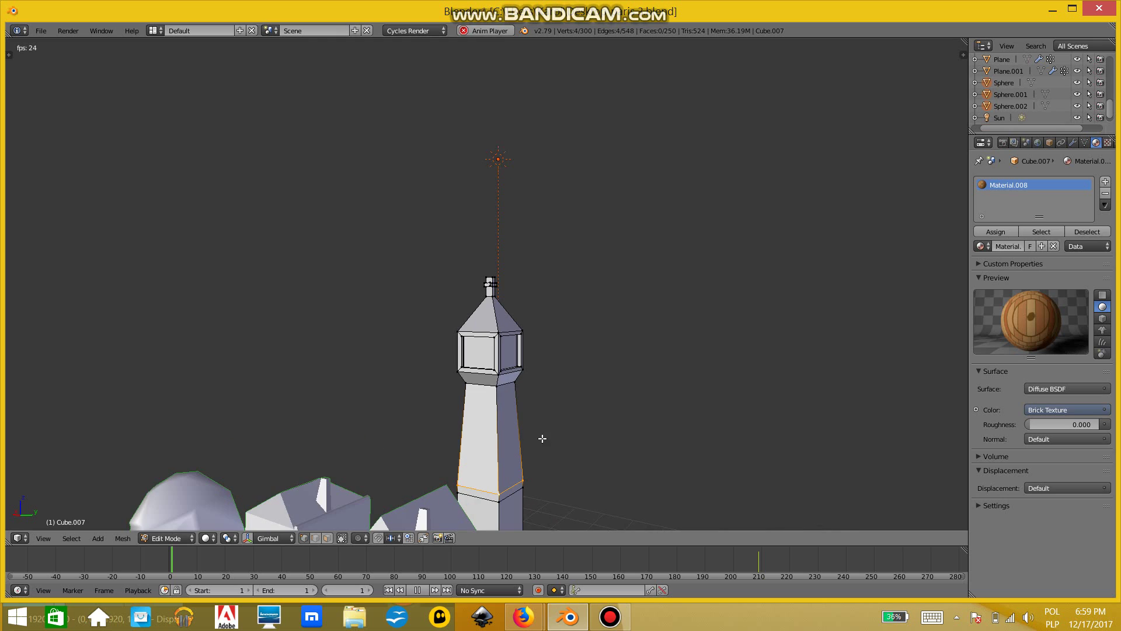
{"action": "middle_click_drag", "start_coordinate": [528, 441], "coordinate": [469, 395]}
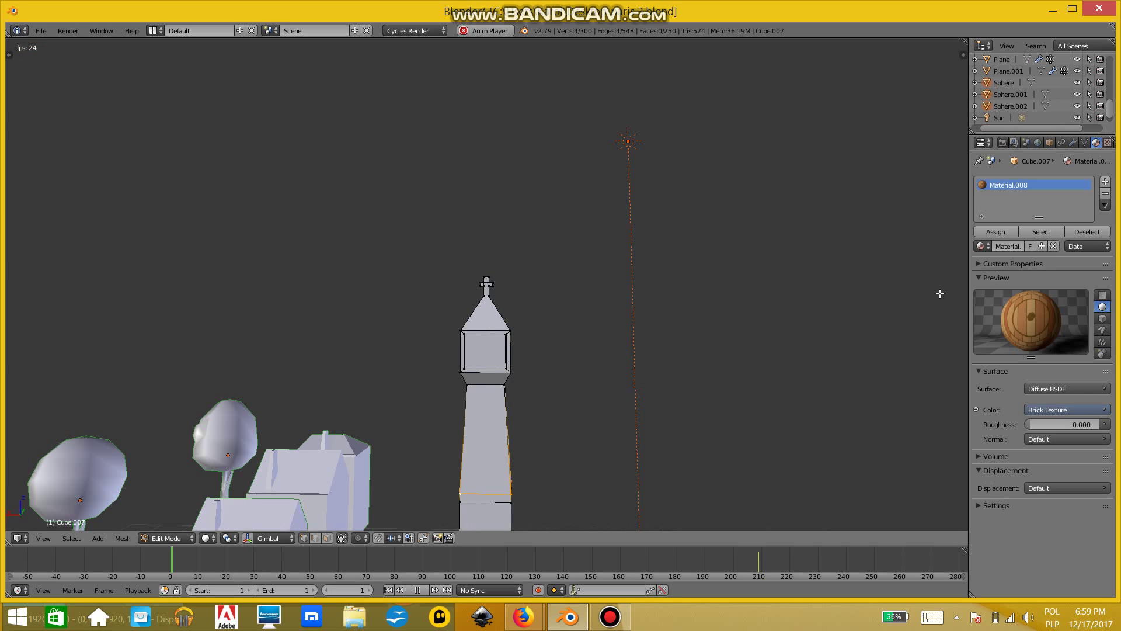
{"action": "left_click", "coordinate": [1073, 142]}
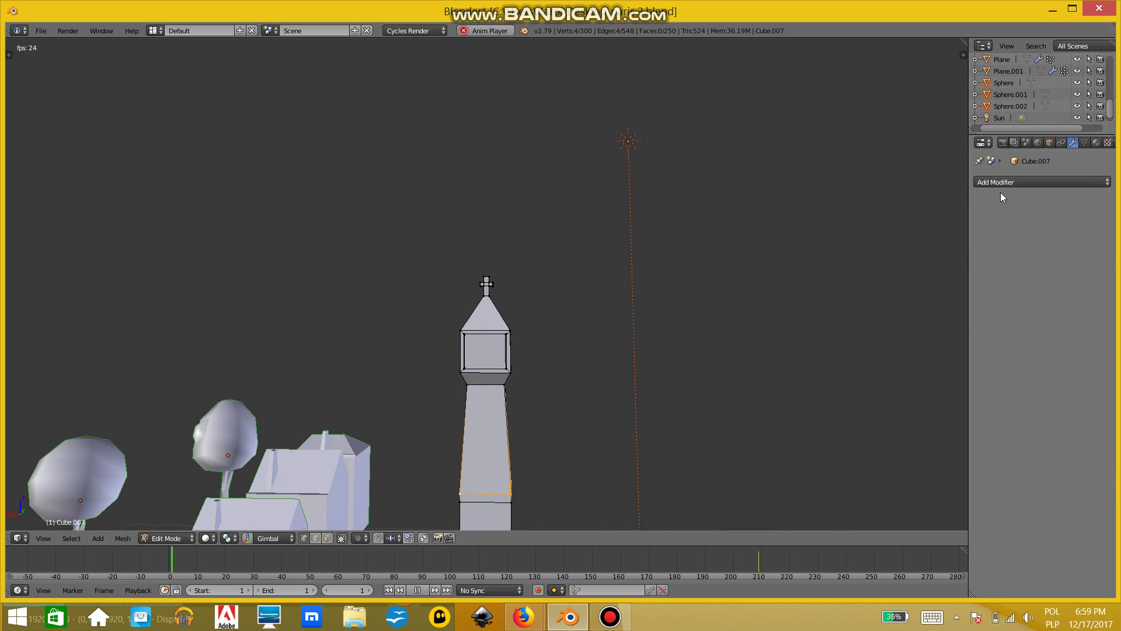
{"action": "right_click", "coordinate": [476, 354]}
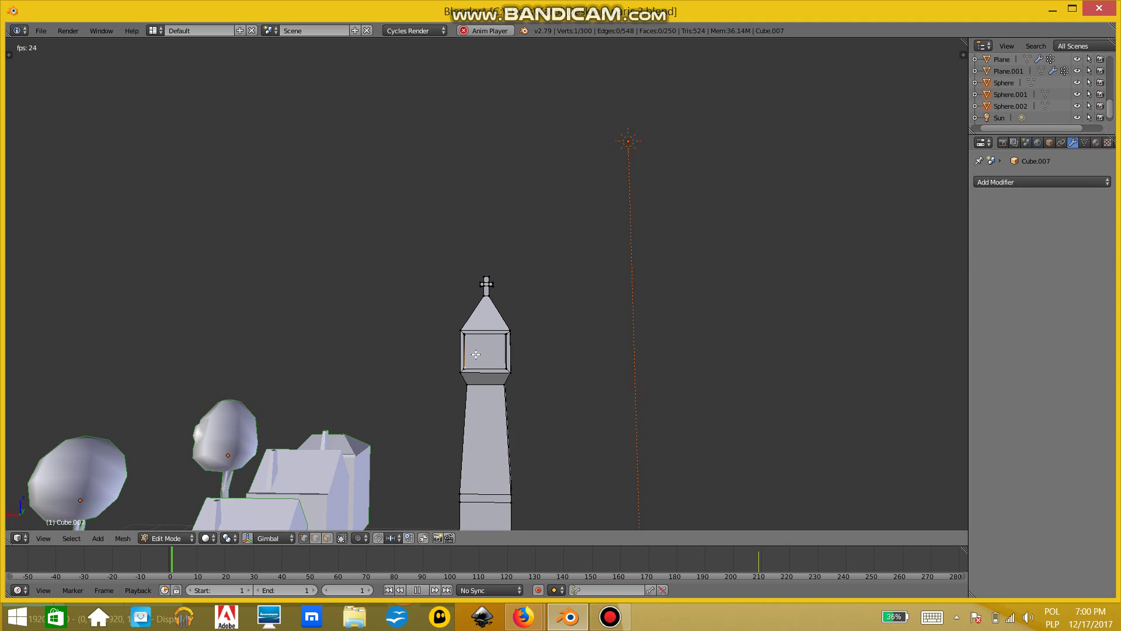
{"action": "key", "text": "a"}
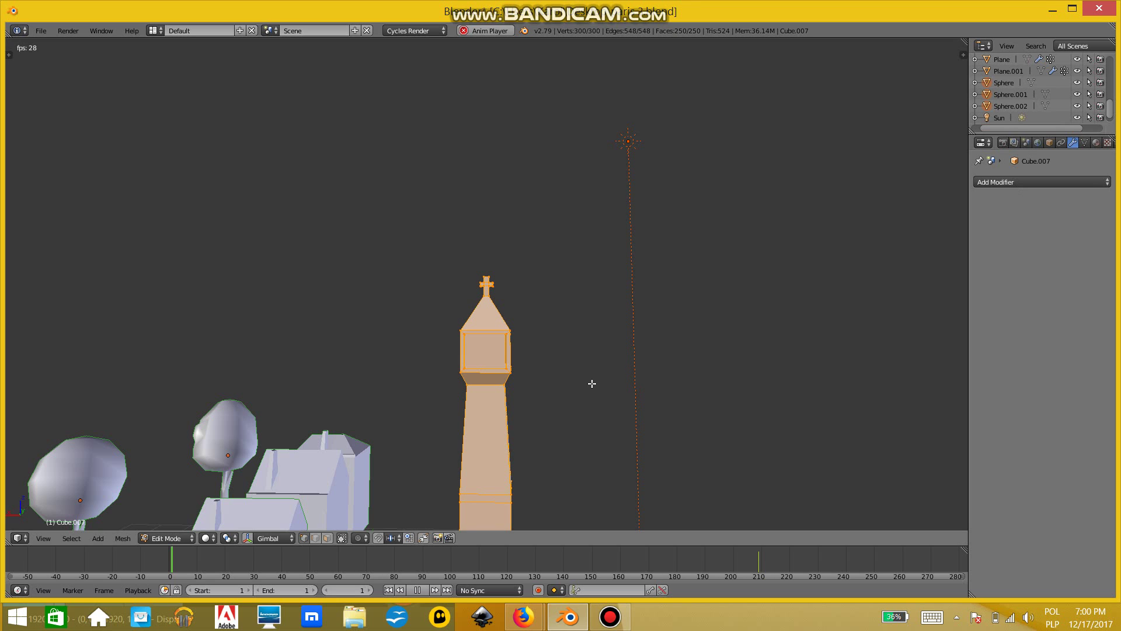
{"action": "left_click", "coordinate": [1011, 184]}
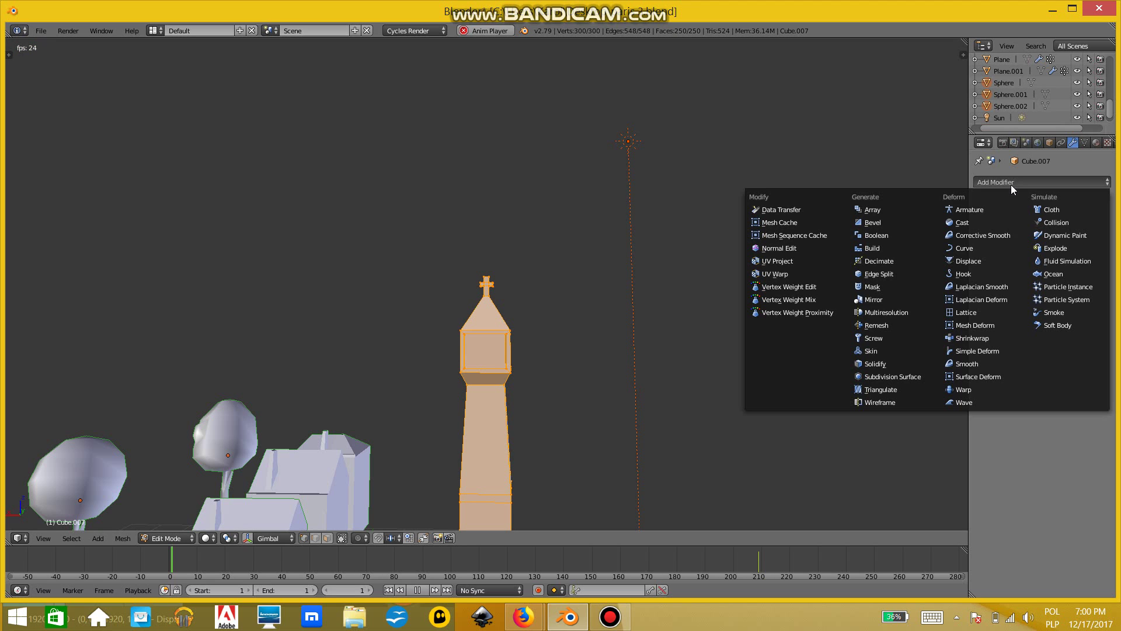
{"action": "left_click", "coordinate": [881, 377]}
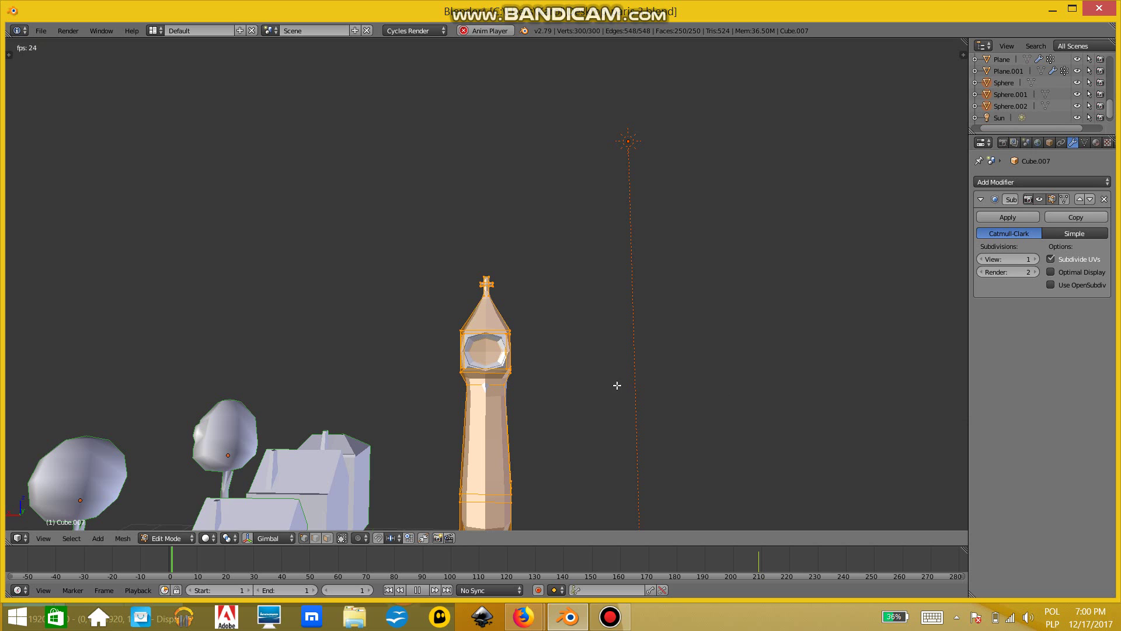
Step: Try a viewport subdivision level of 2 on the tower, and set both View and Render subdivisions to 1
{"action": "middle_click_drag", "start_coordinate": [618, 386], "coordinate": [538, 377]}
{"action": "left_click", "coordinate": [1036, 259]}
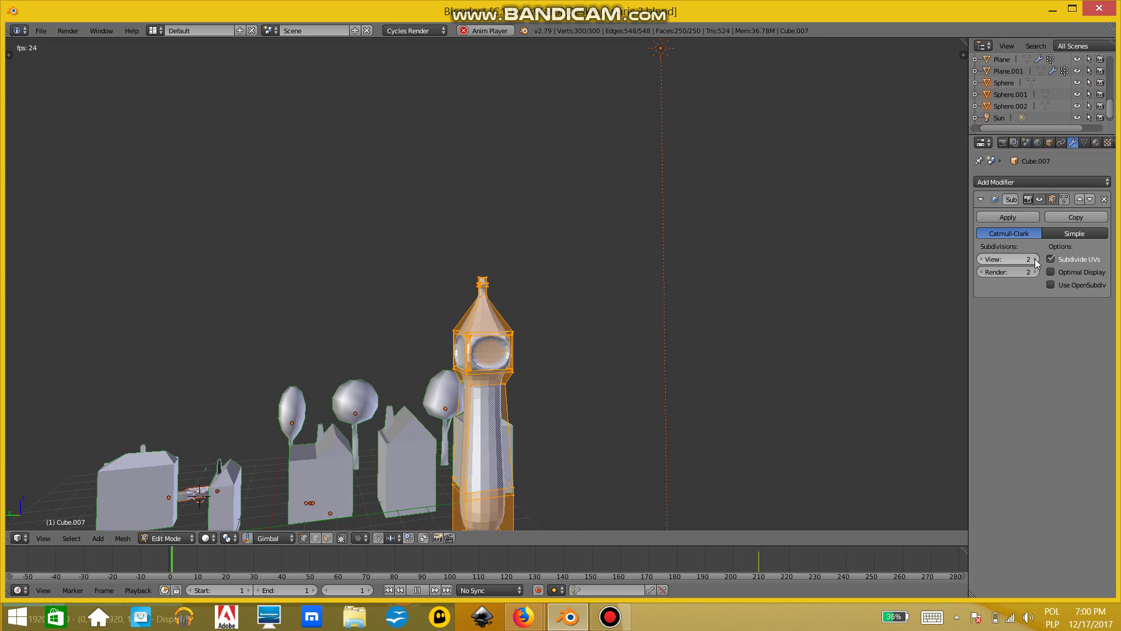
{"action": "left_click", "coordinate": [983, 260]}
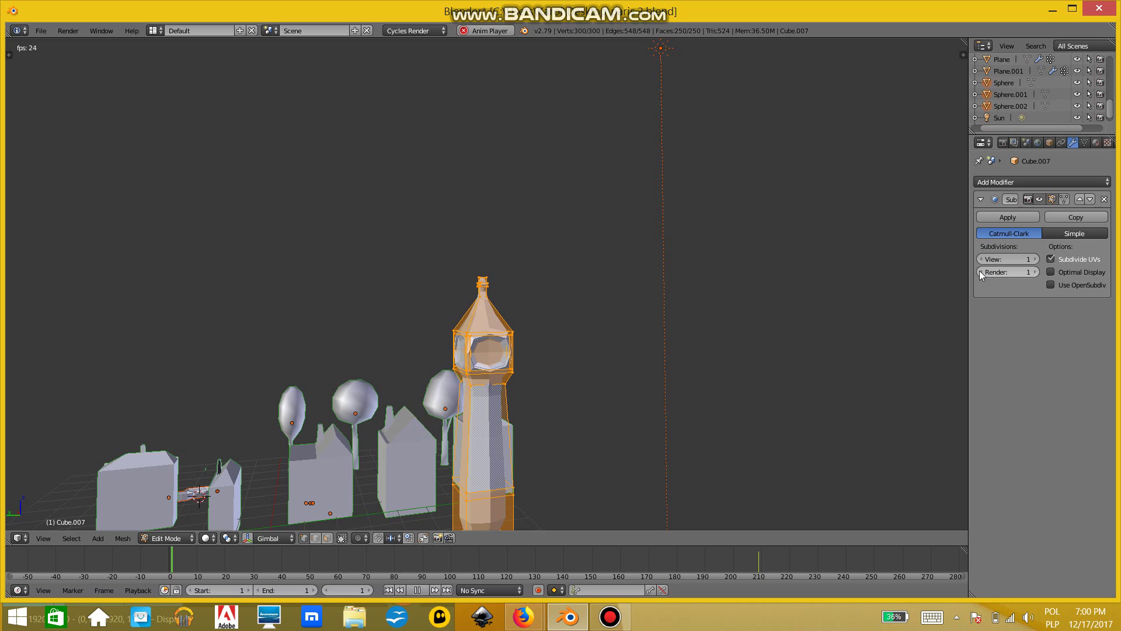
Step: Switch the viewport to Rendered shading and examine the smoothed tower and walls from several sides
{"action": "right_click", "coordinate": [499, 497]}
{"action": "mouse_move", "coordinate": [521, 488]}
{"action": "middle_mouse_down"}
{"action": "mouse_move", "coordinate": [576, 456]}
{"action": "mouse_move", "coordinate": [626, 475]}
{"action": "mouse_move", "coordinate": [480, 483]}
{"action": "mouse_move", "coordinate": [444, 464]}
{"action": "mouse_move", "coordinate": [406, 467]}
{"action": "mouse_move", "coordinate": [395, 480]}
{"action": "mouse_move", "coordinate": [500, 491]}
{"action": "middle_mouse_up"}
{"action": "scroll", "coordinate": [468, 482], "scroll_direction": "down", "scroll_amount": 2}
{"action": "scroll", "coordinate": [500, 485], "scroll_direction": "up", "scroll_amount": 5}
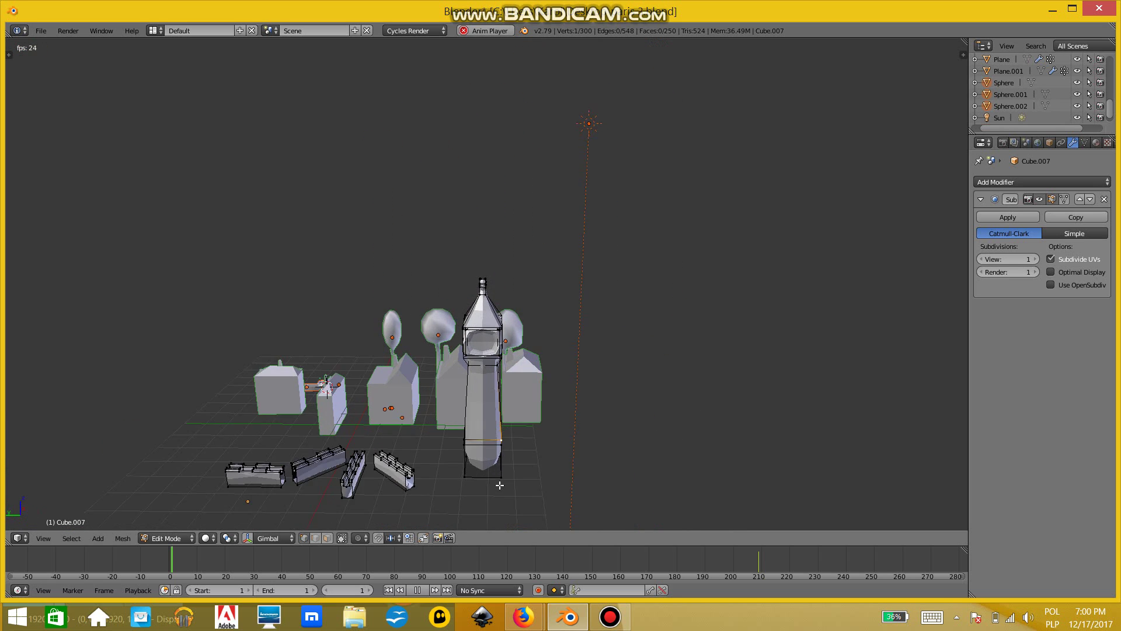
{"action": "left_click", "coordinate": [211, 538]}
{"action": "left_click", "coordinate": [225, 460]}
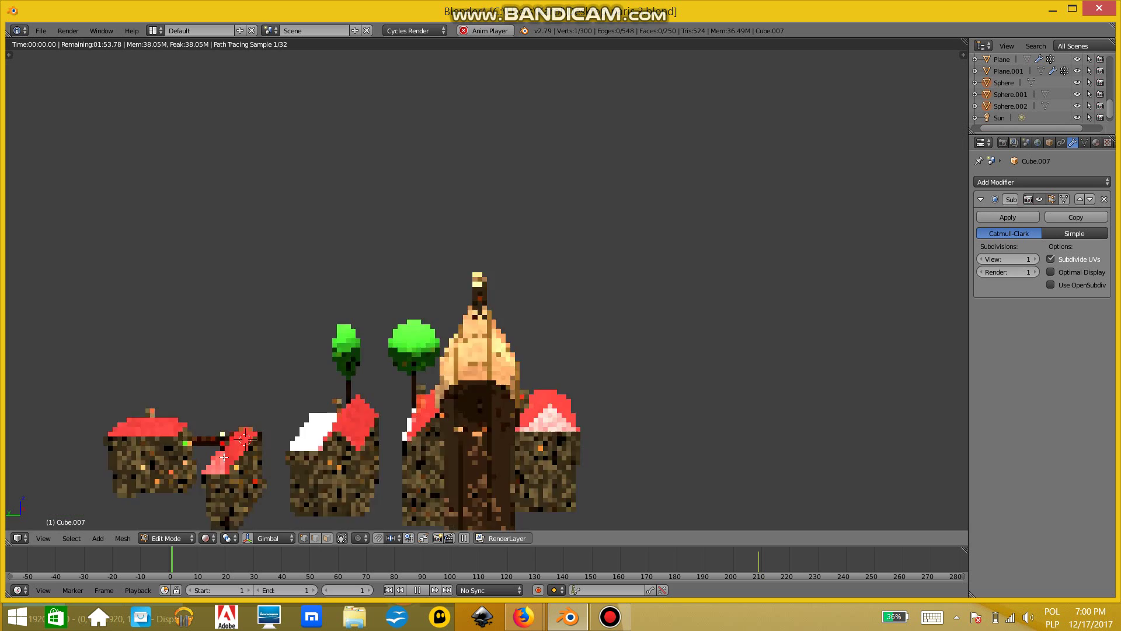
{"action": "scroll", "coordinate": [496, 454], "scroll_direction": "up", "scroll_amount": 4}
{"action": "middle_click_drag", "start_coordinate": [521, 453], "coordinate": [498, 476]}
{"action": "scroll", "coordinate": [498, 477], "scroll_direction": "down", "scroll_amount": 3}
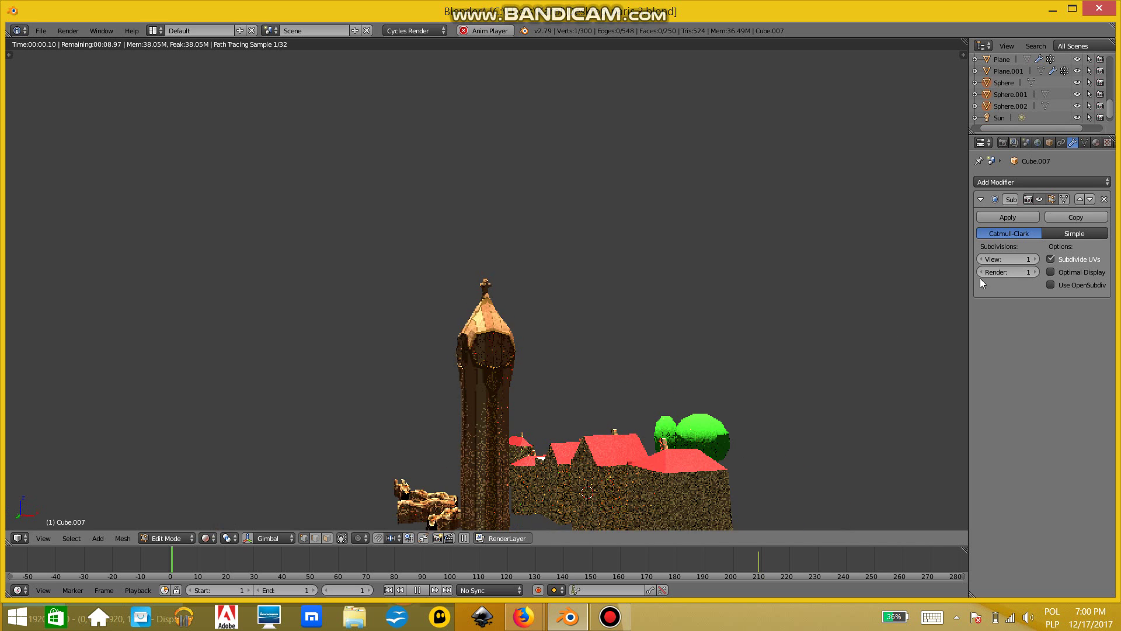
Step: Set the Subdivision Surface modifier's View level to 0 and return the viewport to Solid shading
{"action": "left_click", "coordinate": [980, 259]}
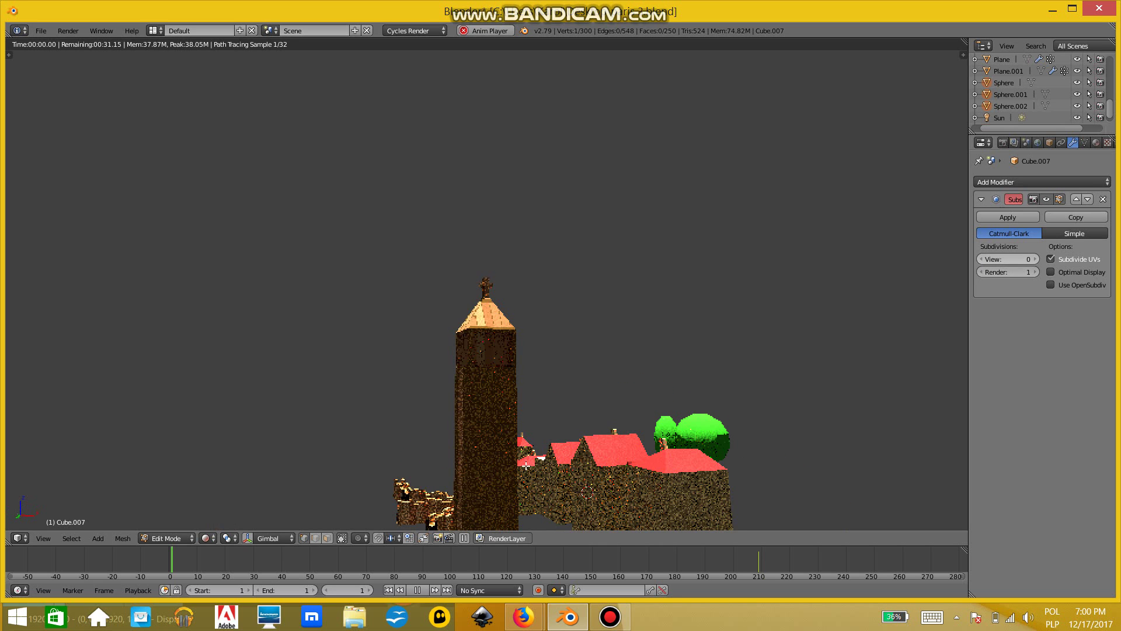
{"action": "left_click", "coordinate": [210, 538]}
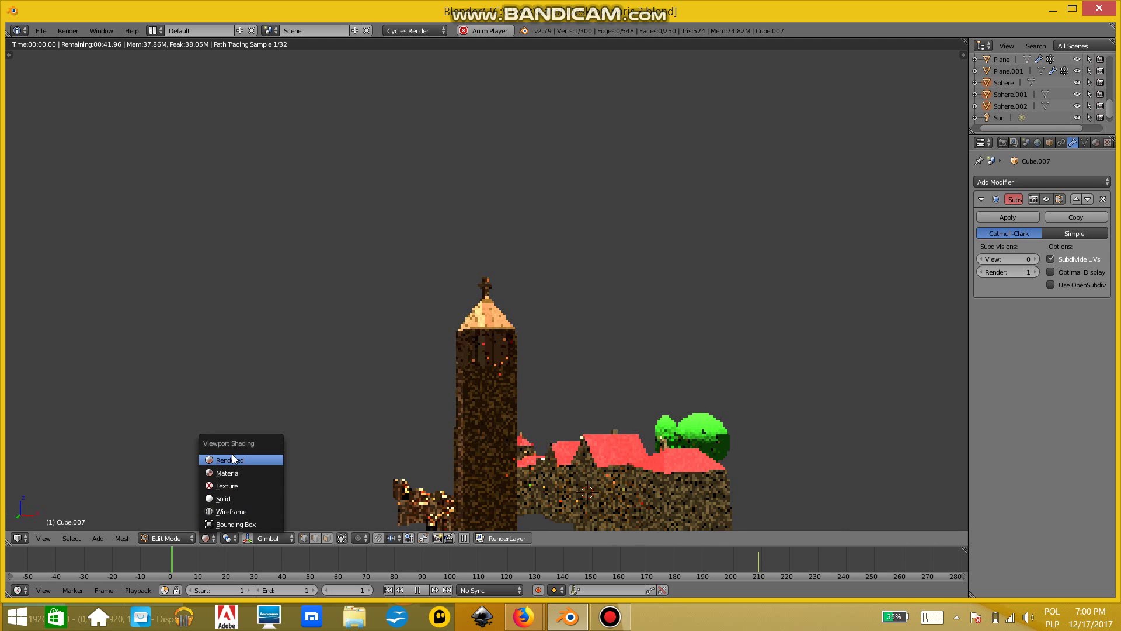
{"action": "left_click", "coordinate": [225, 498]}
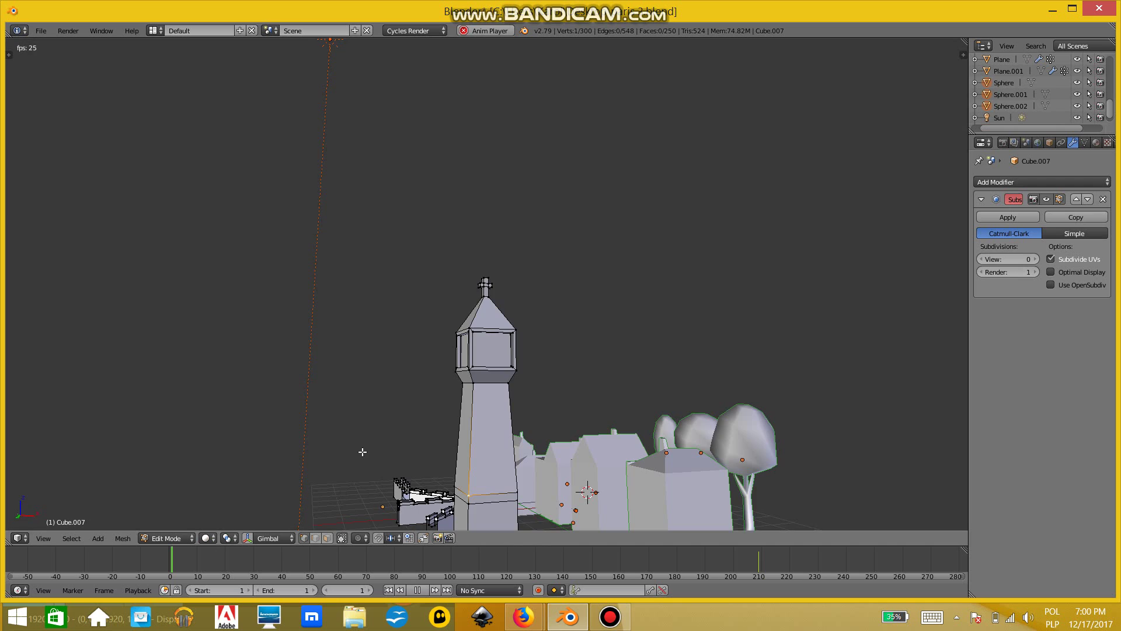
Step: Leave mesh editing for Object Mode and show the layer that holds the terrain plane and camera
{"action": "mouse_move", "coordinate": [441, 463]}
{"action": "middle_mouse_down"}
{"action": "mouse_move", "coordinate": [436, 483]}
{"action": "mouse_move", "coordinate": [448, 490]}
{"action": "middle_mouse_up"}
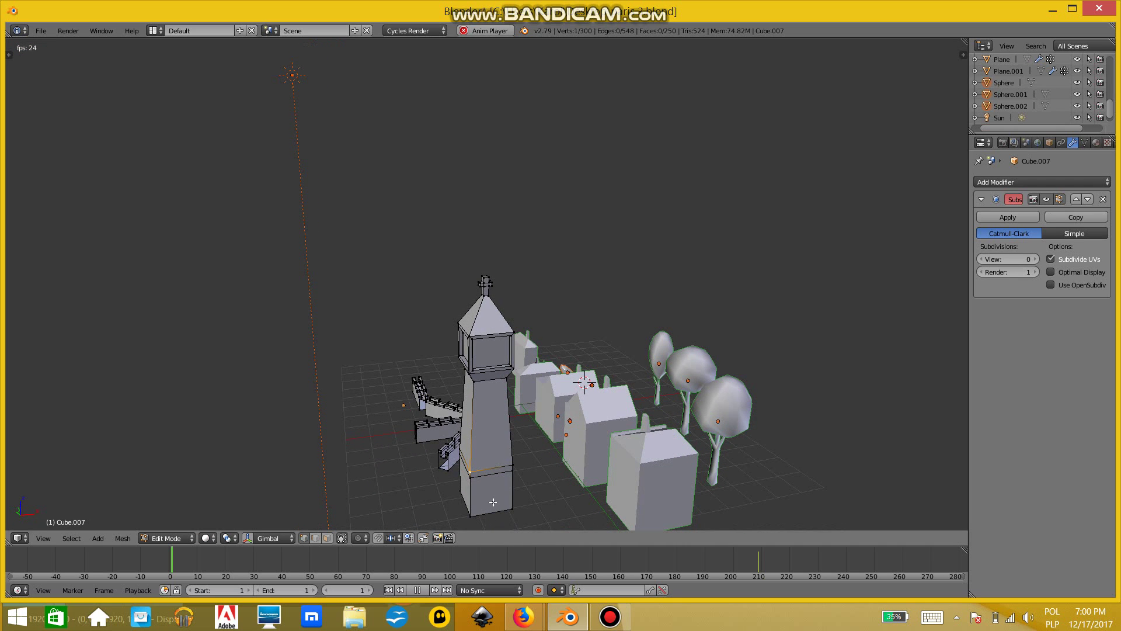
{"action": "middle_click_drag", "start_coordinate": [538, 450], "coordinate": [428, 462]}
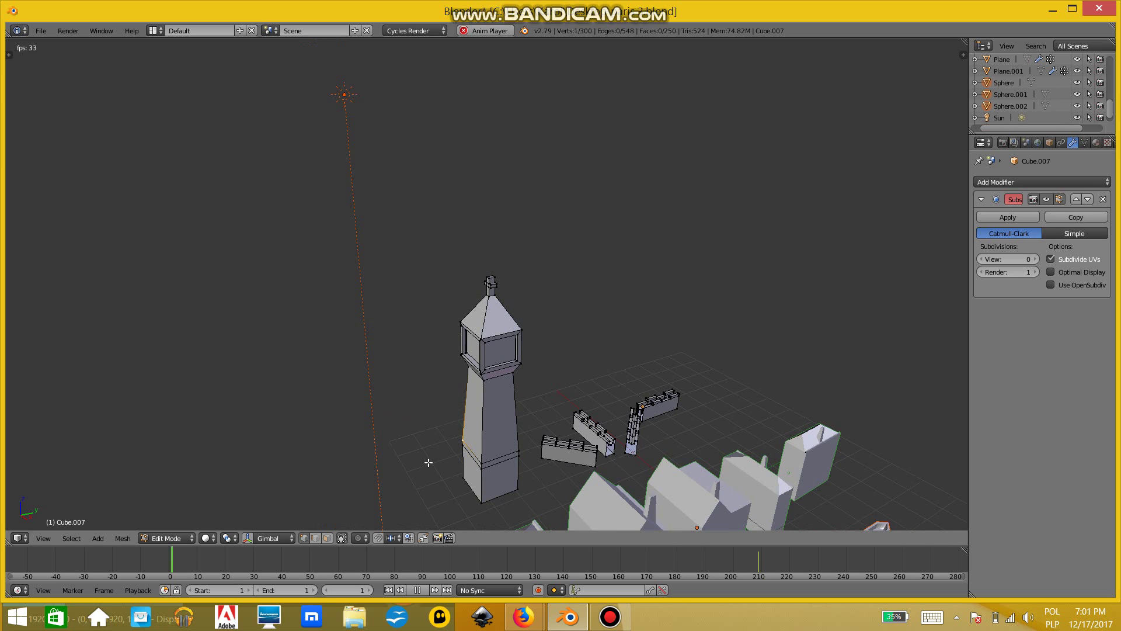
{"action": "scroll", "coordinate": [559, 452], "scroll_direction": "down", "scroll_amount": 3}
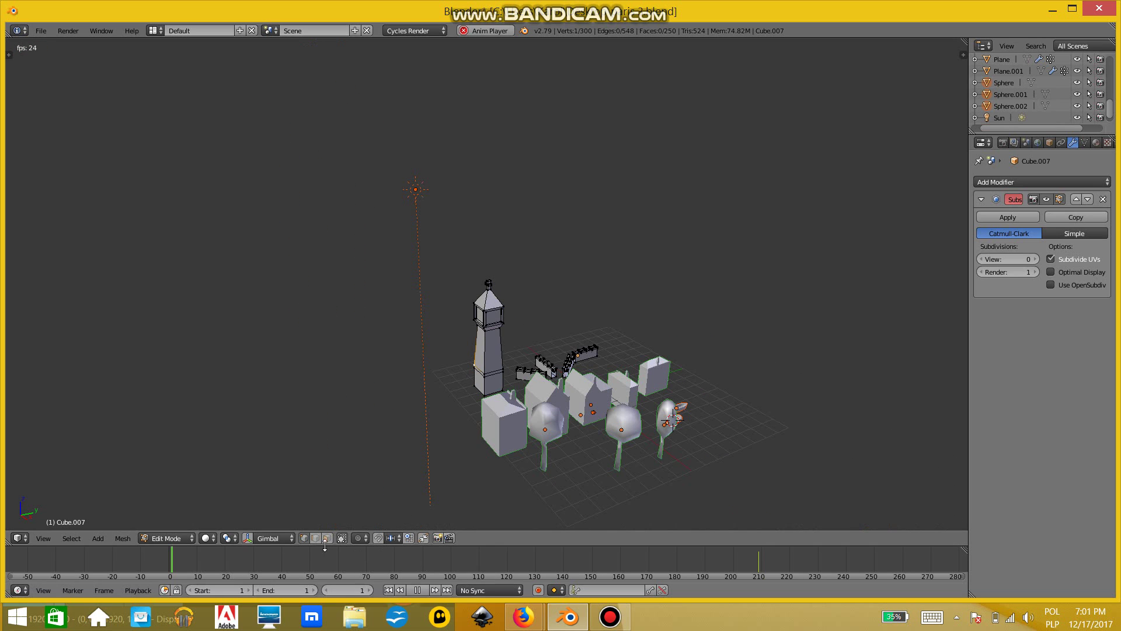
{"action": "left_click", "coordinate": [166, 538]}
{"action": "left_click", "coordinate": [166, 528]}
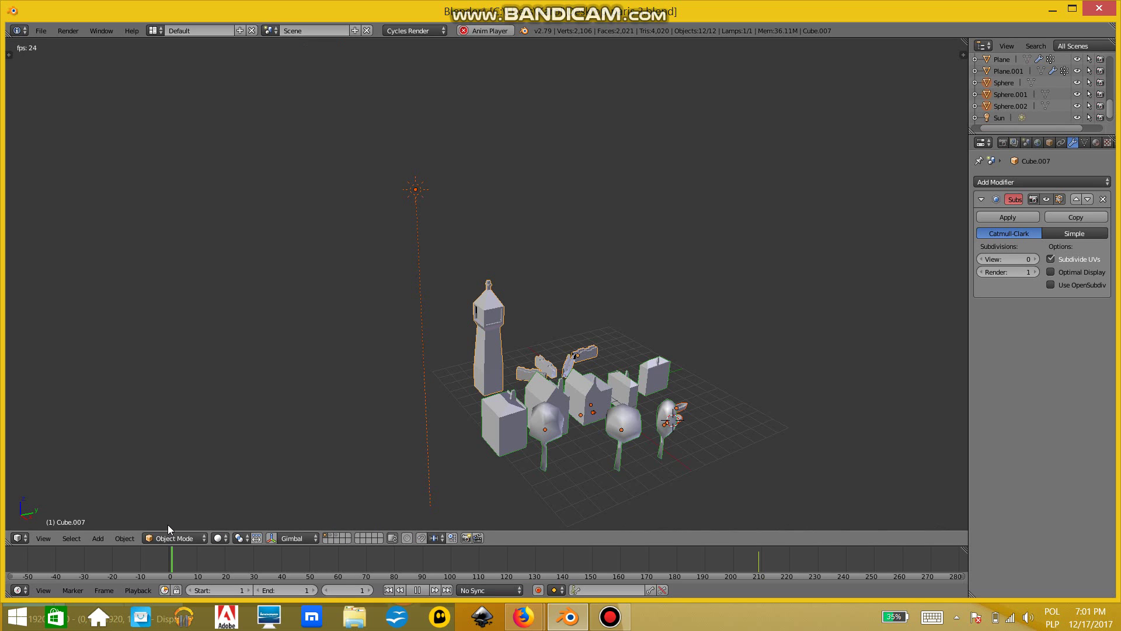
{"action": "left_click", "coordinate": [332, 536]}
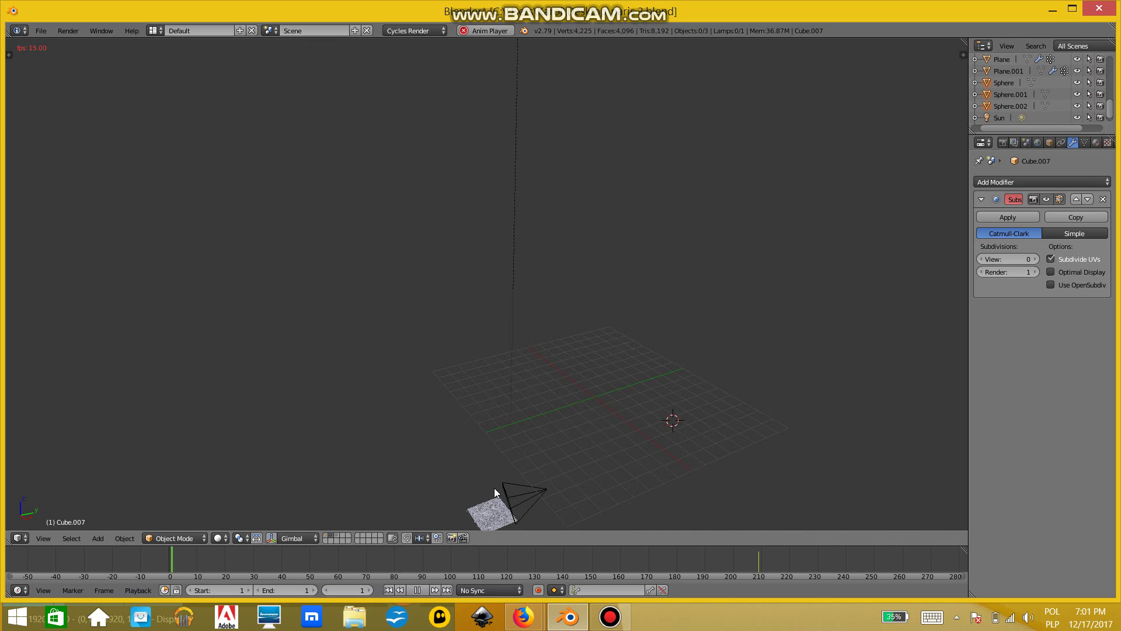
Step: Select the terrain plane, frame it in the view and examine the objects scattered over it
{"action": "scroll", "coordinate": [514, 496], "scroll_direction": "up", "scroll_amount": 3}
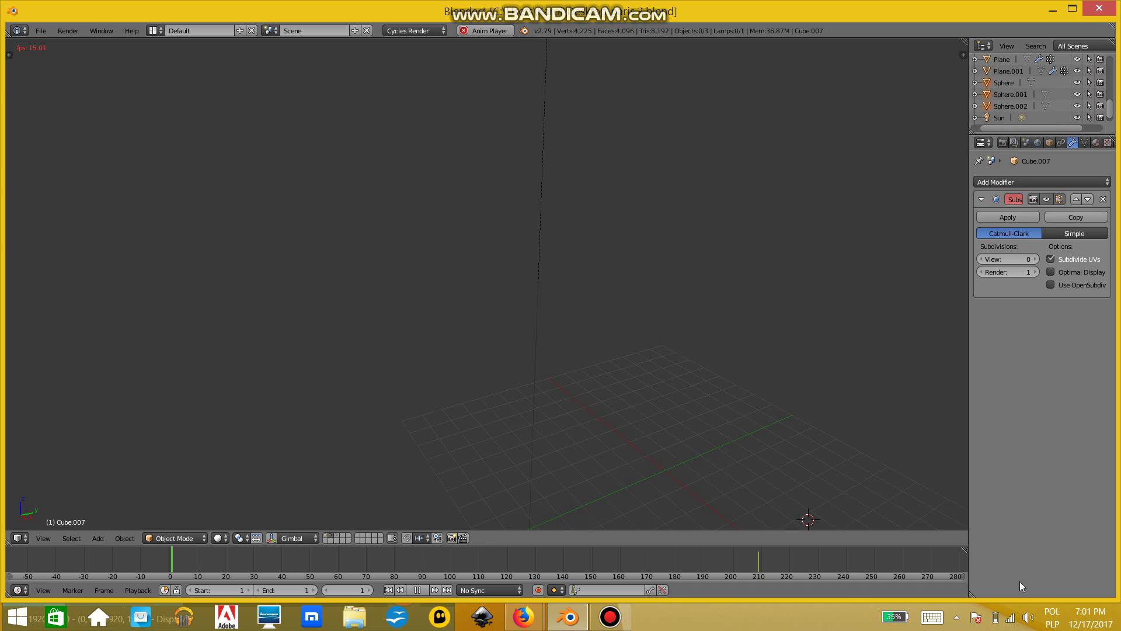
{"action": "scroll", "coordinate": [772, 520], "scroll_direction": "down", "scroll_amount": 4}
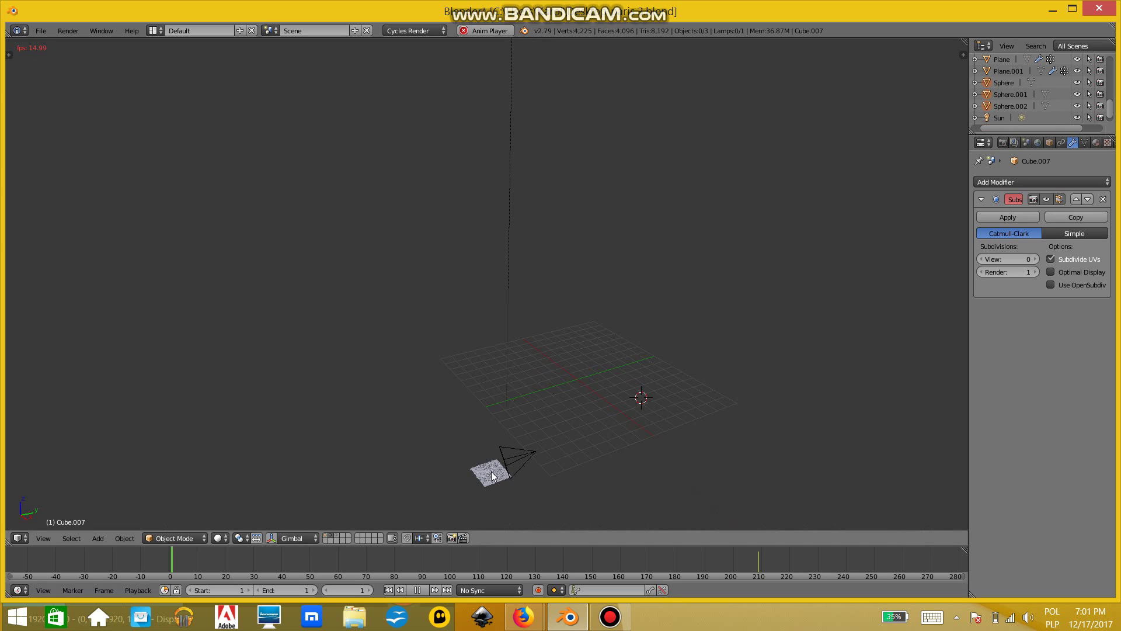
{"action": "right_click", "coordinate": [492, 476]}
{"action": "key", "text": "KP_Decimal"}
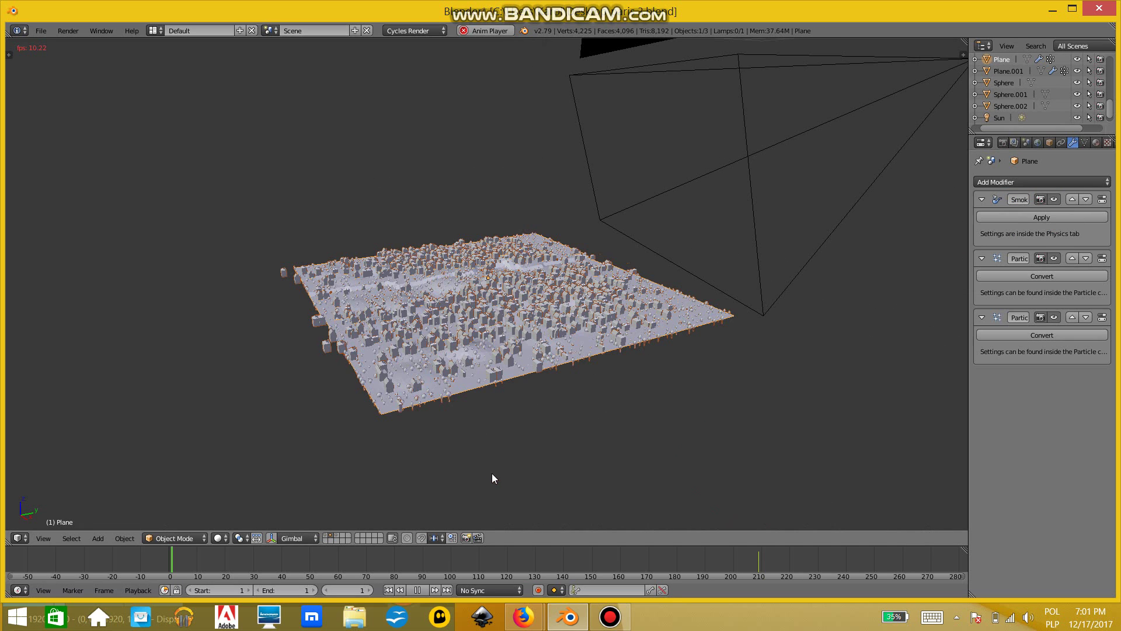
{"action": "middle_click_drag", "start_coordinate": [525, 429], "coordinate": [348, 446]}
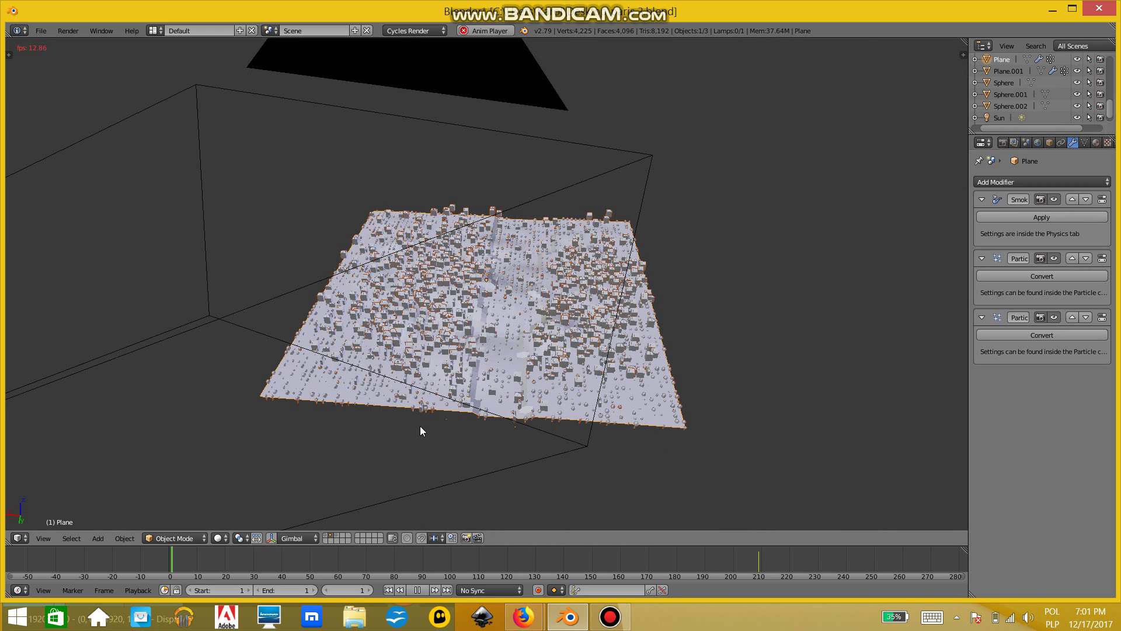
{"action": "scroll", "coordinate": [425, 420], "scroll_direction": "up", "scroll_amount": 3}
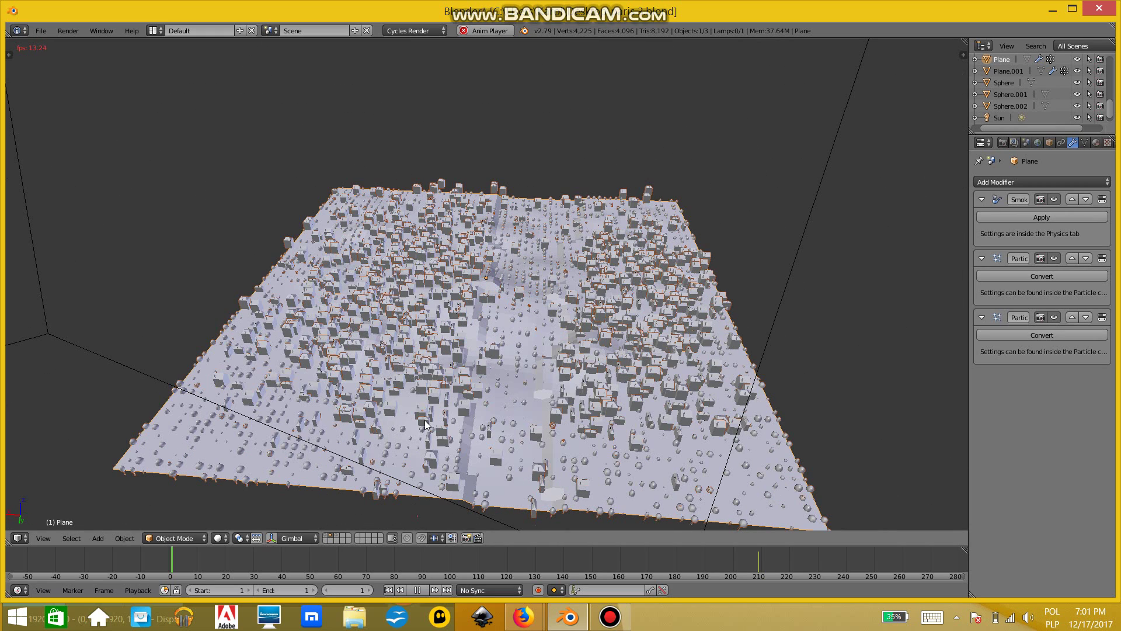
{"action": "scroll", "coordinate": [426, 418], "scroll_direction": "down", "scroll_amount": 3}
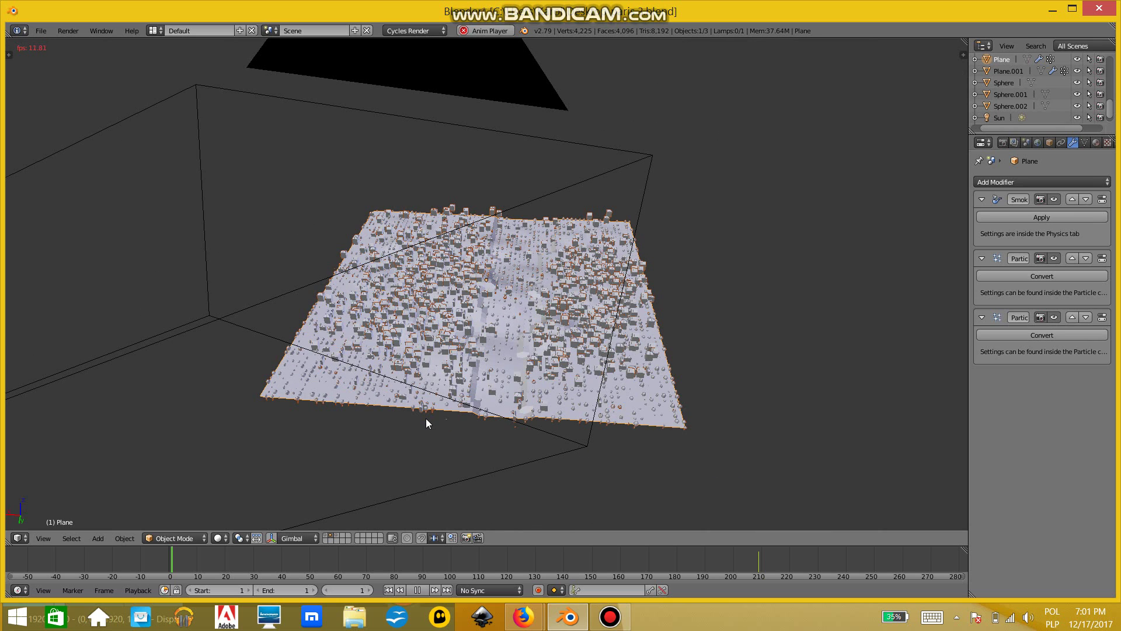
{"action": "scroll", "coordinate": [427, 420], "scroll_direction": "down", "scroll_amount": 2}
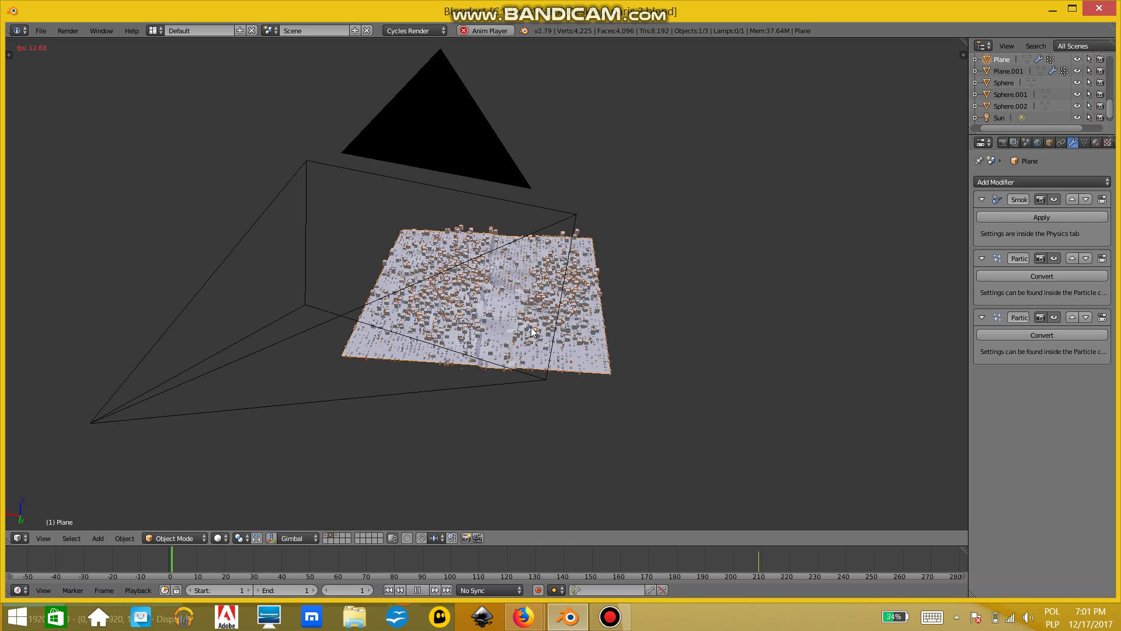
Step: Switch the viewport to Rendered shading and examine the houses, trees and river on the terrain from near and far
{"action": "scroll", "coordinate": [531, 327], "scroll_direction": "up", "scroll_amount": 4}
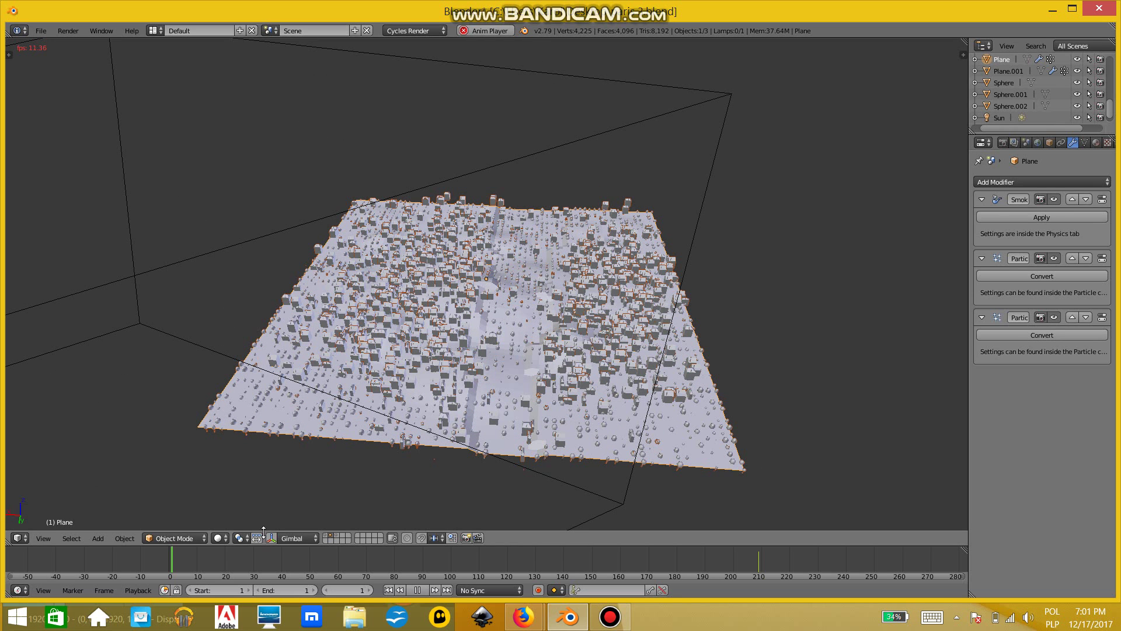
{"action": "left_click", "coordinate": [225, 540]}
{"action": "left_click", "coordinate": [248, 462]}
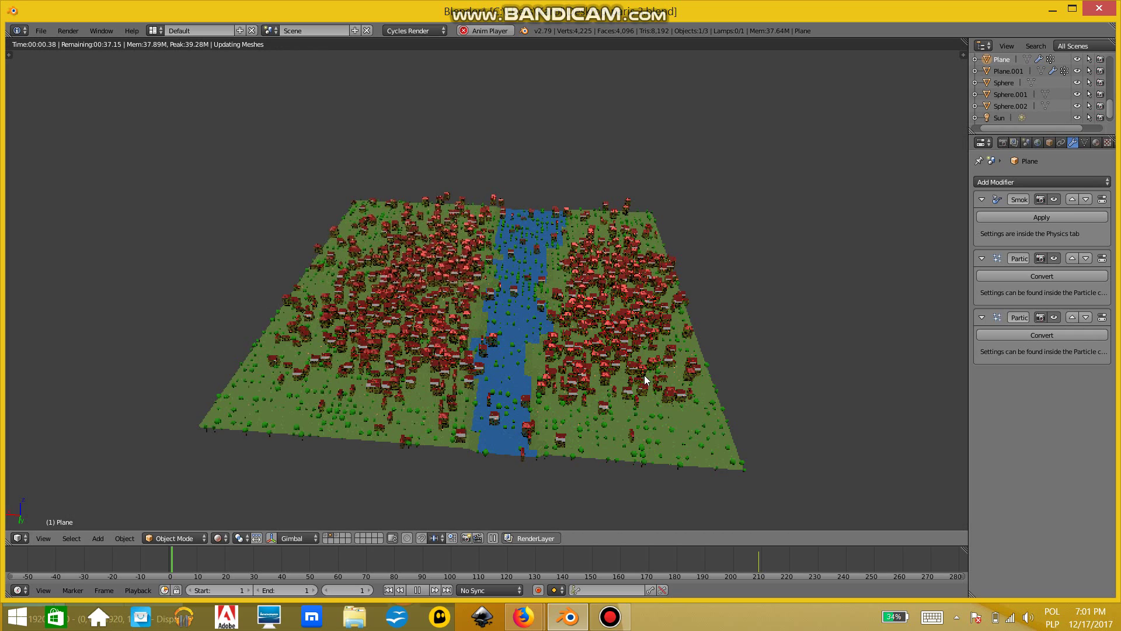
{"action": "scroll", "coordinate": [574, 395], "scroll_direction": "up", "scroll_amount": 3}
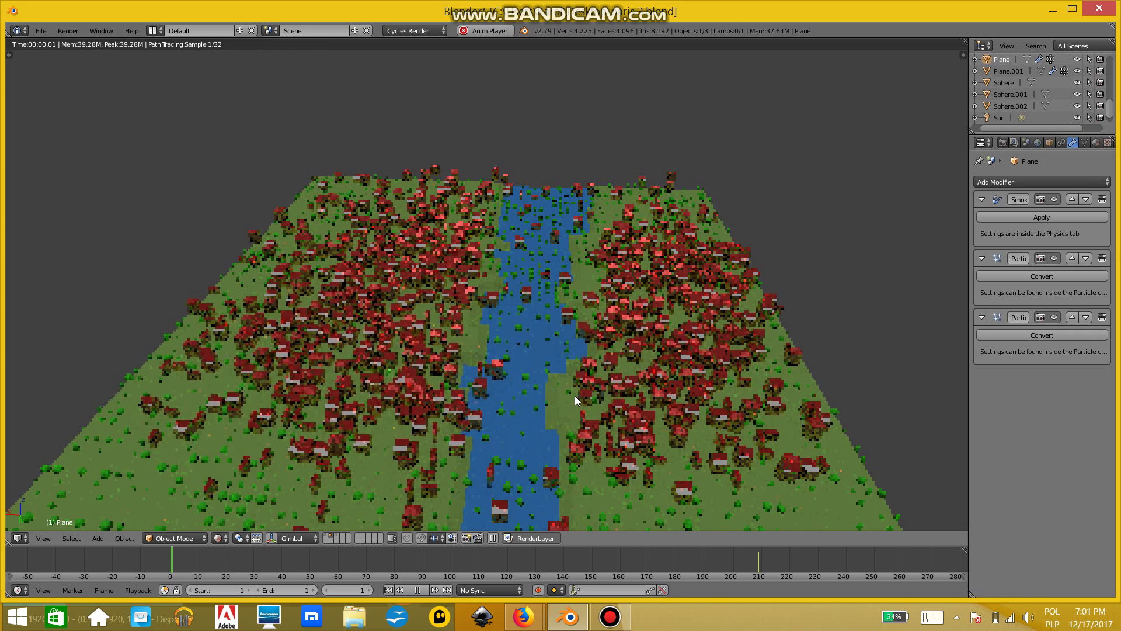
{"action": "scroll", "coordinate": [574, 395], "scroll_direction": "down", "scroll_amount": 5}
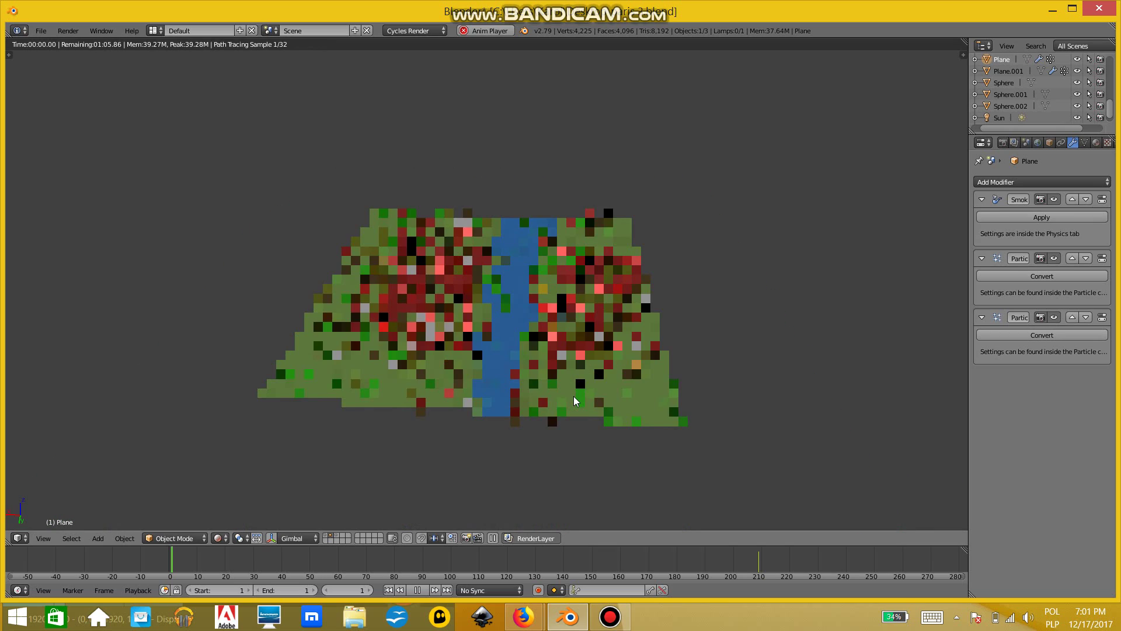
{"action": "scroll", "coordinate": [574, 396], "scroll_direction": "up", "scroll_amount": 1}
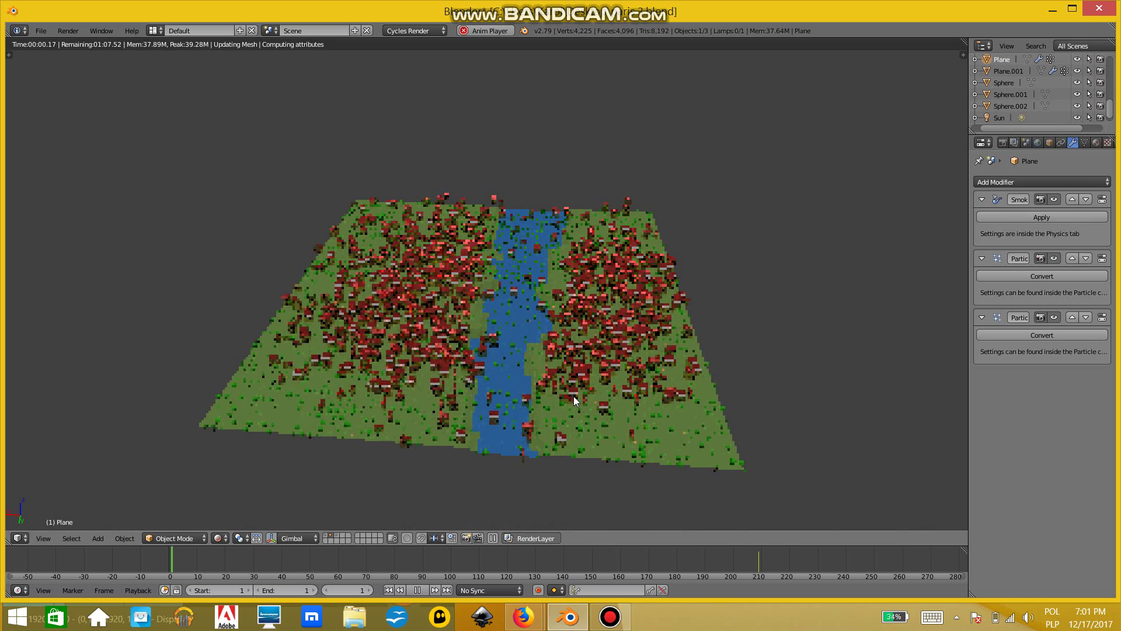
{"action": "scroll", "coordinate": [573, 396], "scroll_direction": "up", "scroll_amount": 1}
{"action": "scroll", "coordinate": [573, 396], "scroll_direction": "up", "scroll_amount": 1}
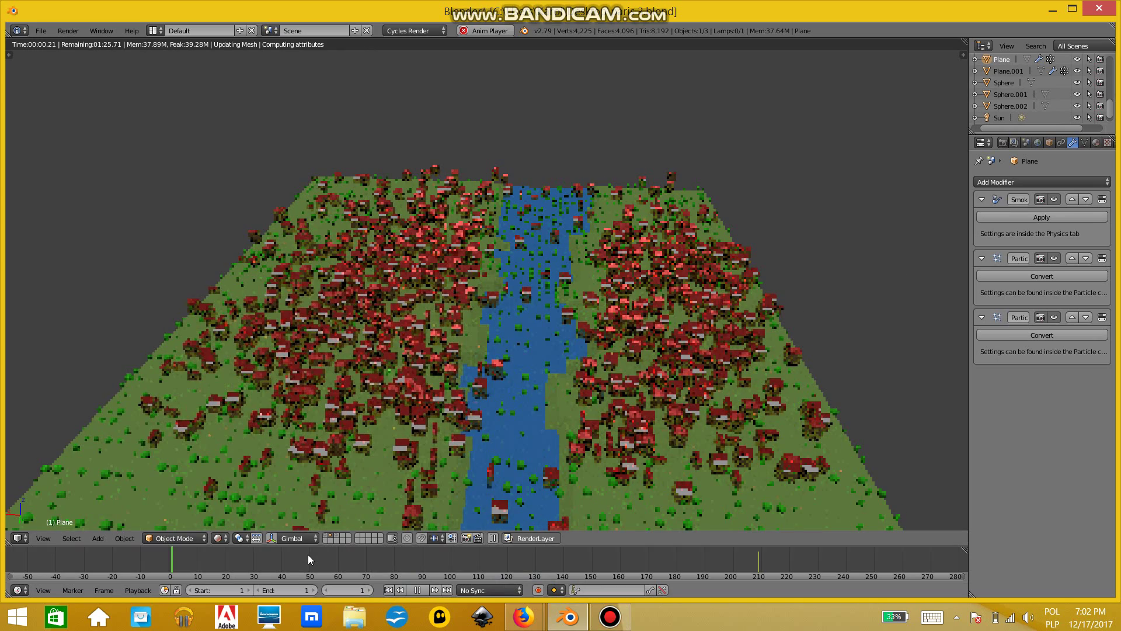
Step: Return the viewport to Solid shading and review the terrain plane's particle system settings
{"action": "left_click", "coordinate": [217, 538]}
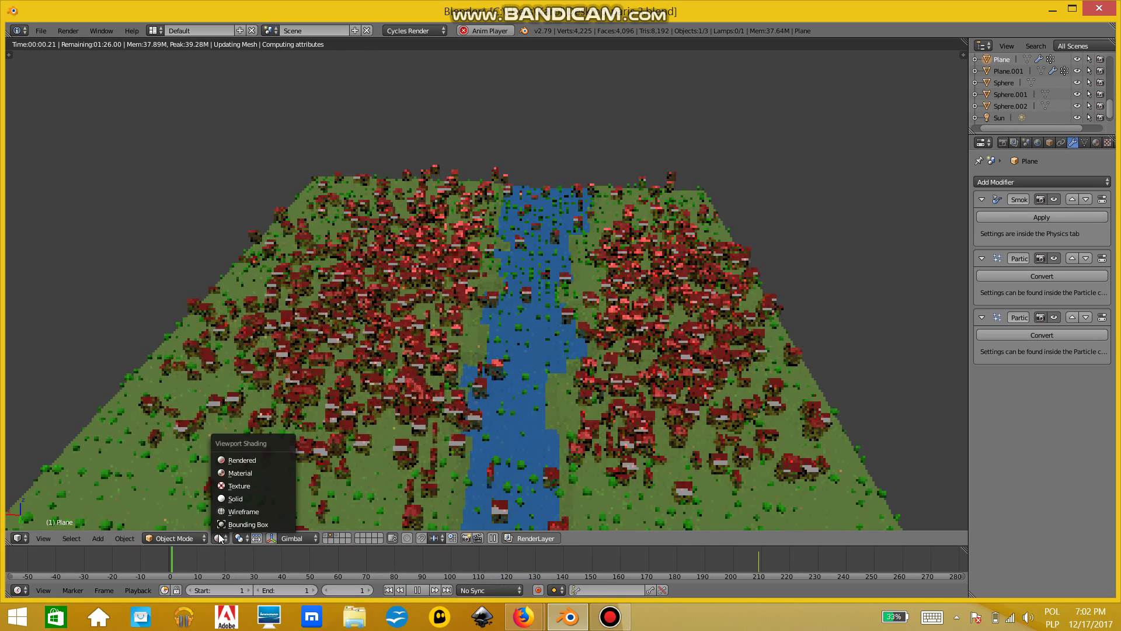
{"action": "left_click", "coordinate": [240, 498]}
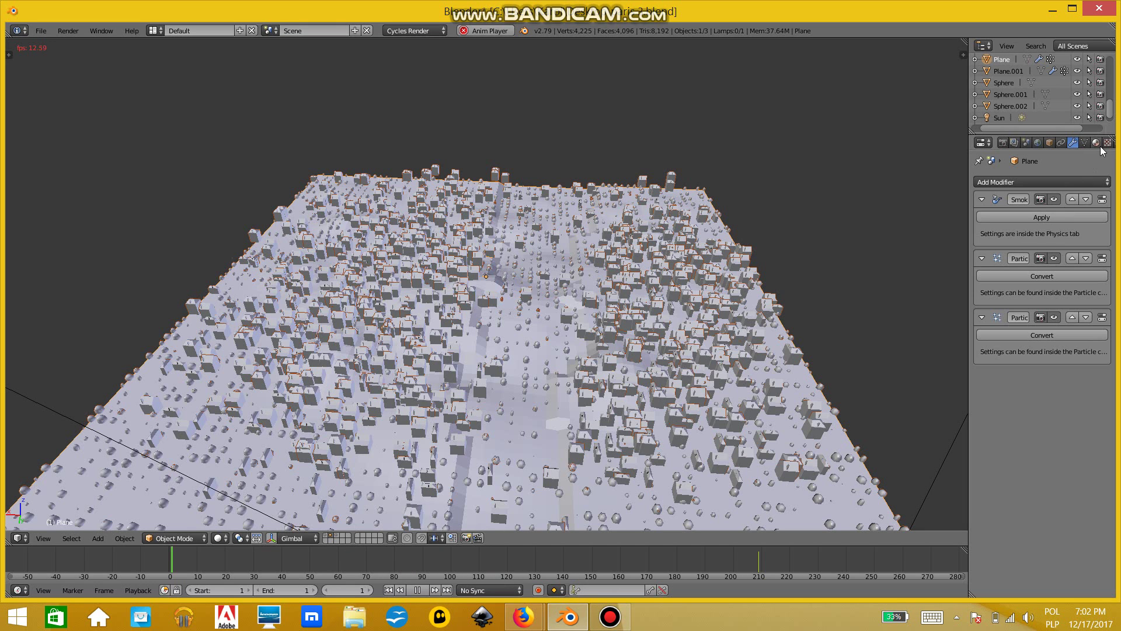
{"action": "scroll", "coordinate": [1101, 146], "scroll_direction": "down", "scroll_amount": 3}
{"action": "left_click", "coordinate": [1074, 143]}
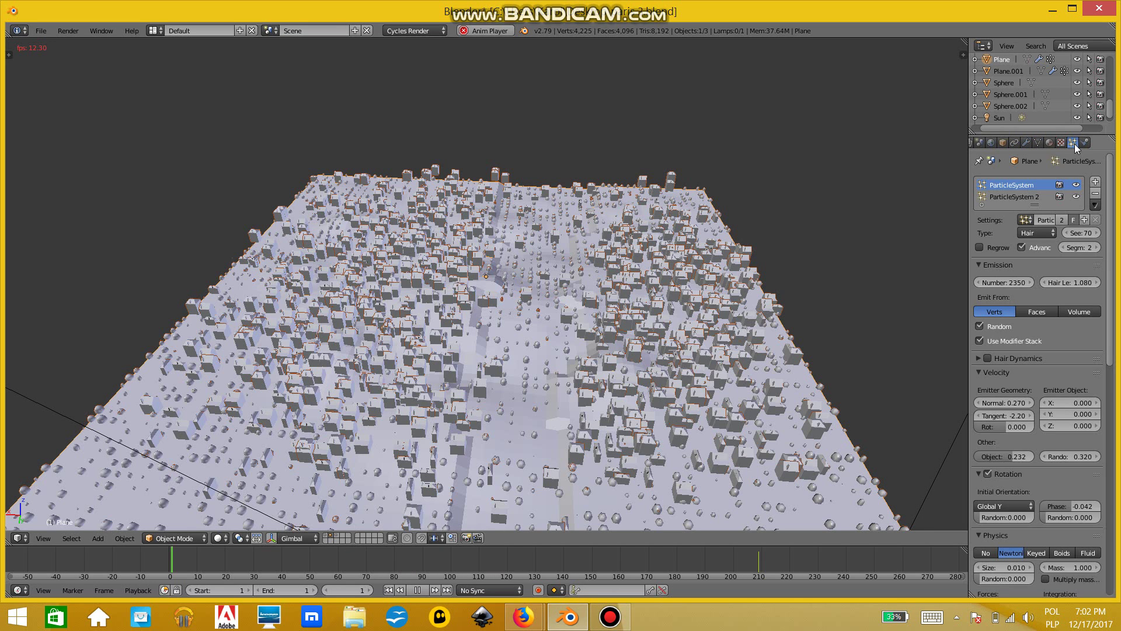
{"action": "scroll", "coordinate": [1066, 324], "scroll_direction": "down", "scroll_amount": 4}
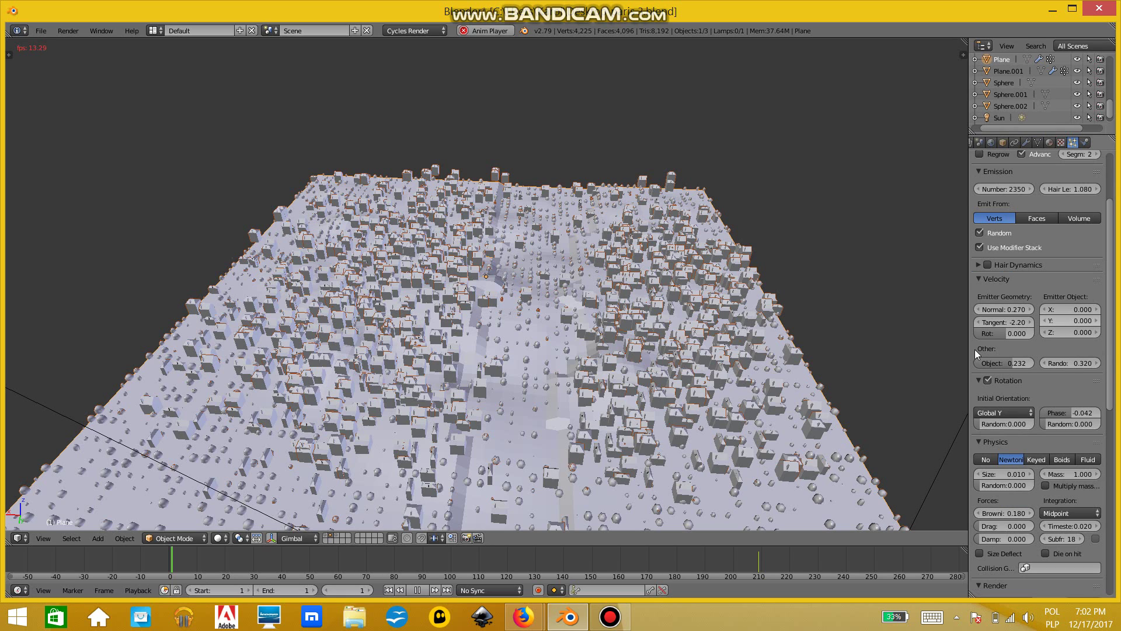
Step: Switch the terrain plane to Weight Paint mode and examine the painted weights that control the object distribution
{"action": "left_click", "coordinate": [165, 539]}
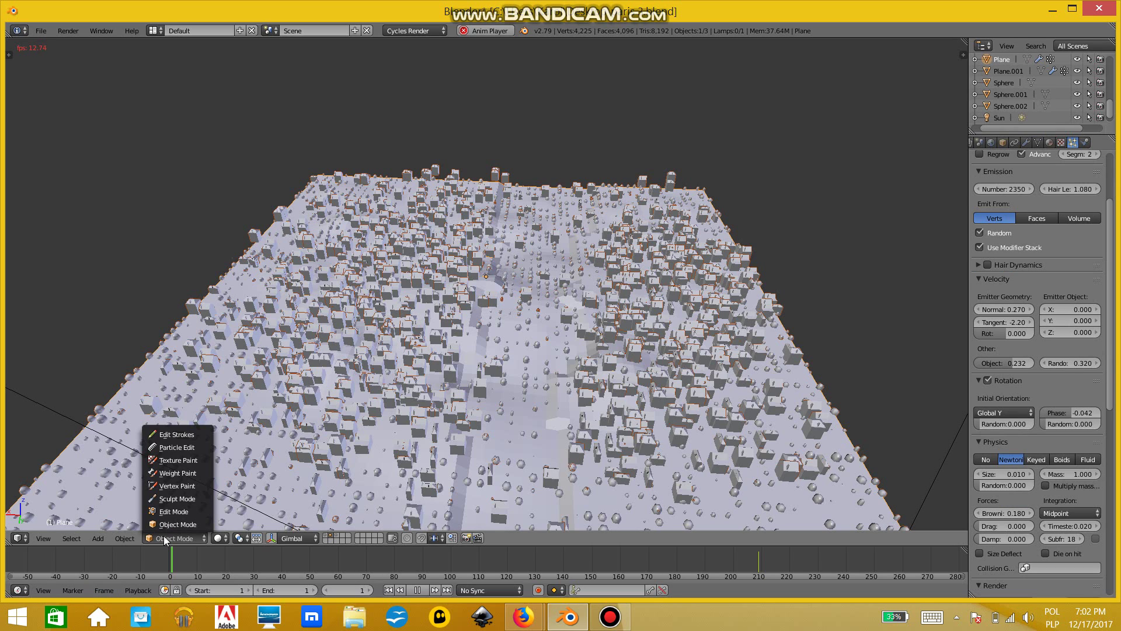
{"action": "left_click", "coordinate": [173, 473]}
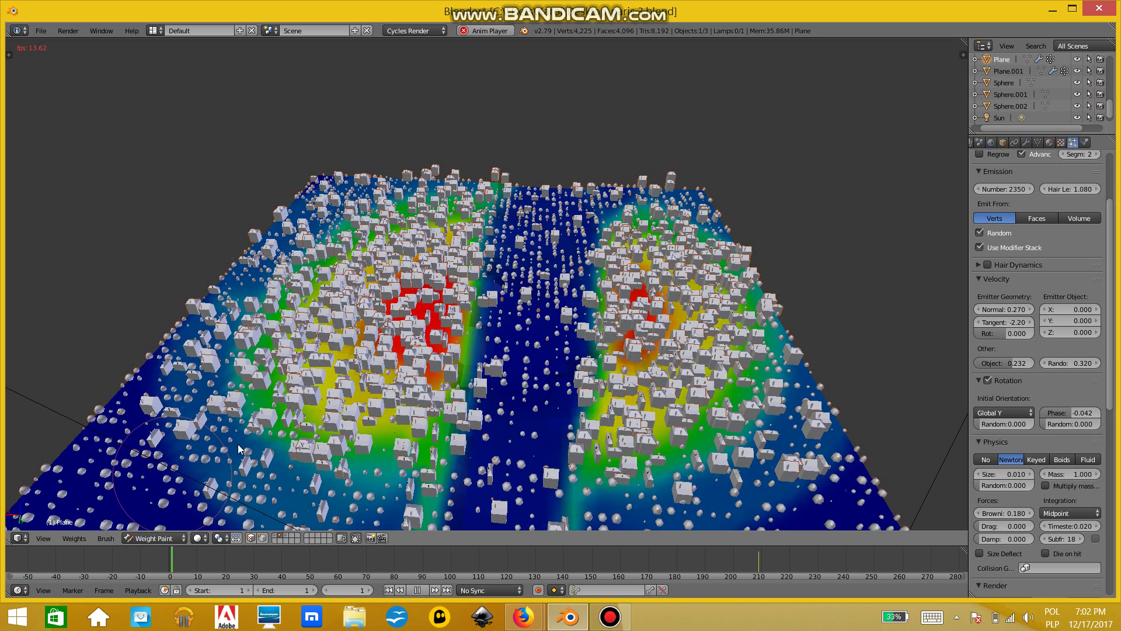
{"action": "scroll", "coordinate": [308, 432], "scroll_direction": "down", "scroll_amount": 6}
{"action": "scroll", "coordinate": [340, 423], "scroll_direction": "up", "scroll_amount": 2}
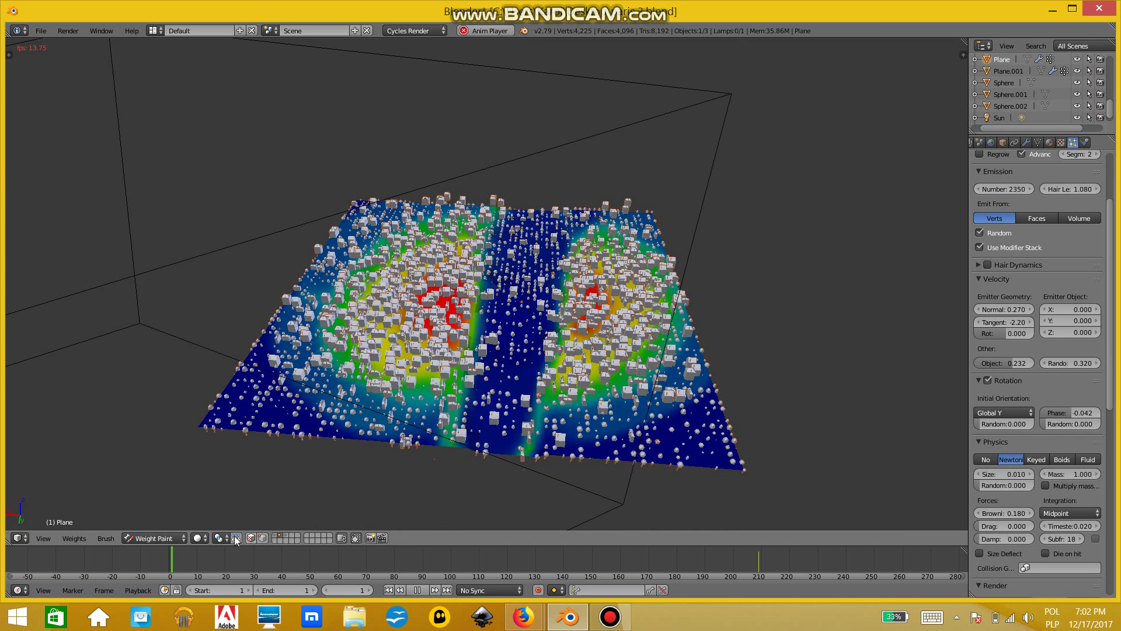
Step: Enter Edit Mode on the terrain plane and replace the full mesh selection with a single vertex in the river channel
{"action": "left_click", "coordinate": [162, 538]}
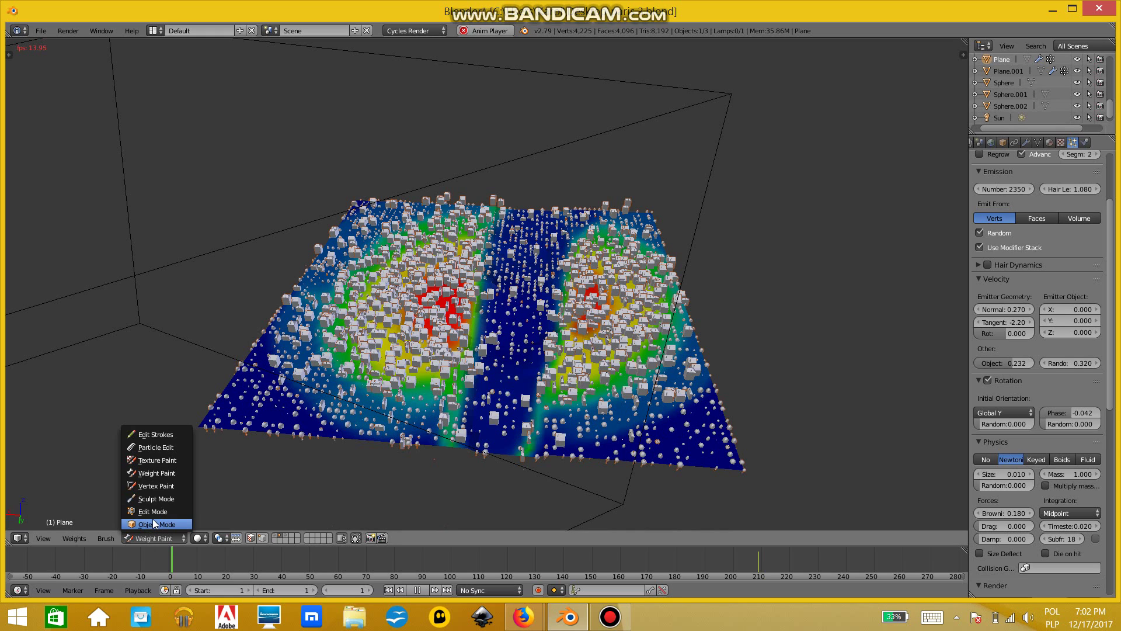
{"action": "left_click", "coordinate": [154, 513]}
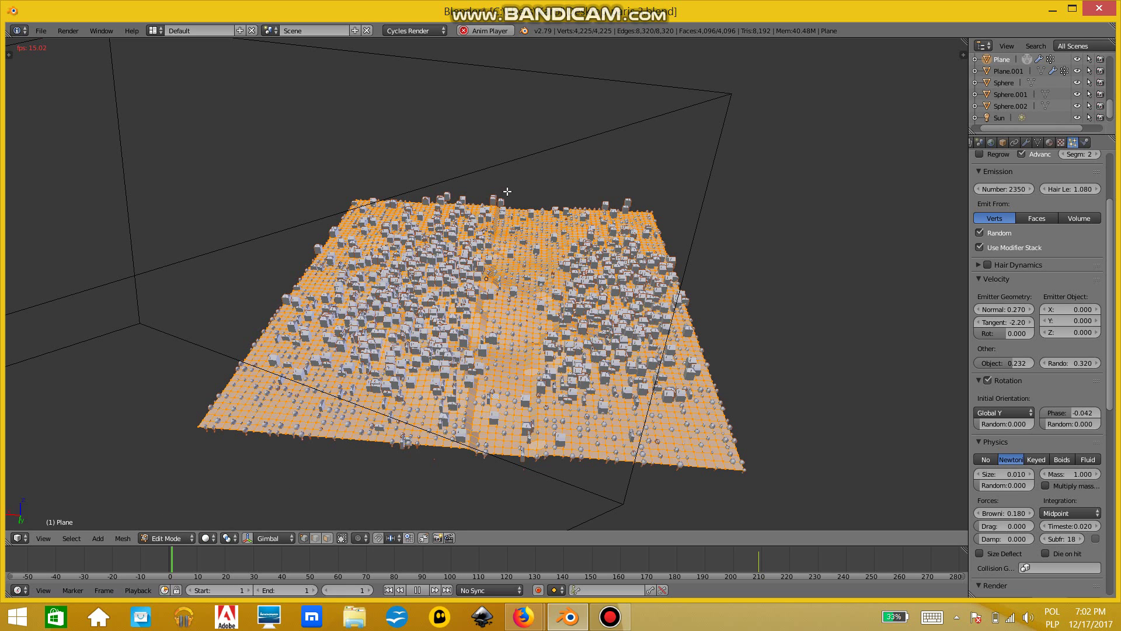
{"action": "key", "text": "b"}
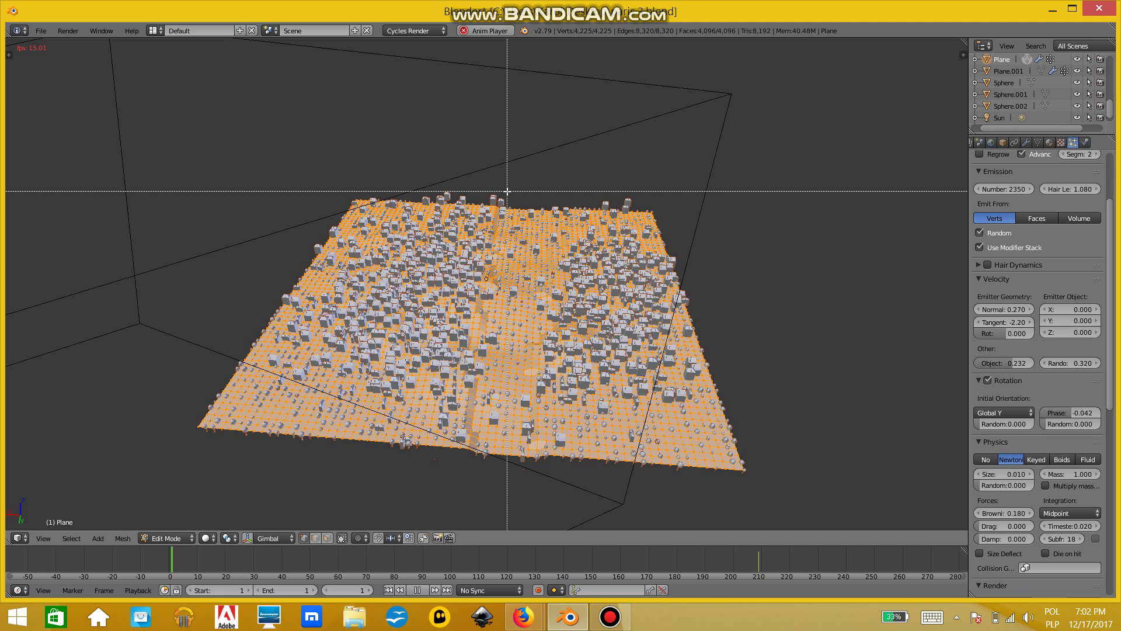
{"action": "left_click_drag", "start_coordinate": [507, 191], "coordinate": [542, 263]}
{"action": "key", "text": "b"}
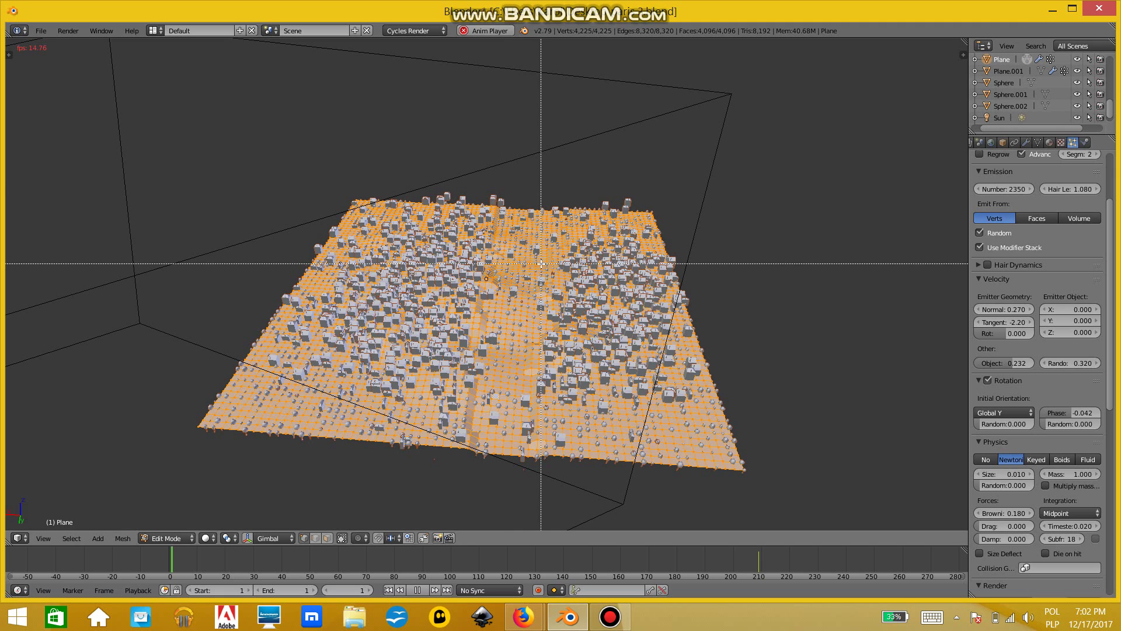
{"action": "right_click", "coordinate": [524, 288]}
{"action": "right_click", "coordinate": [499, 322]}
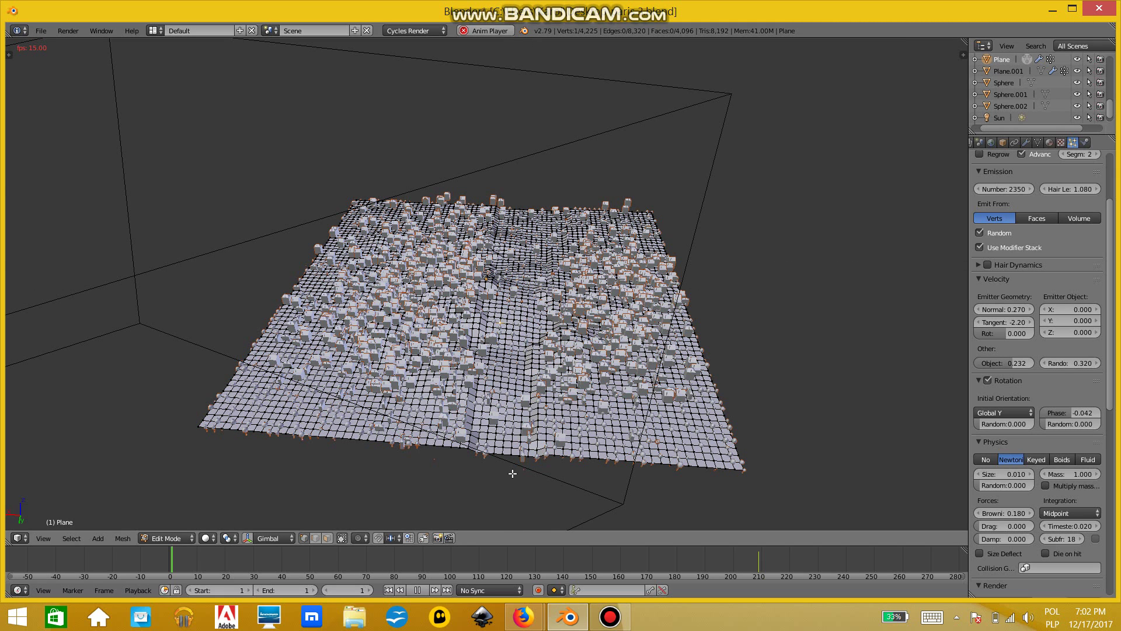
Step: Try to box-select the river channel vertices in several overlapping sections, starting from the far edge of the terrain
{"action": "scroll", "coordinate": [523, 472], "scroll_direction": "up", "scroll_amount": 4}
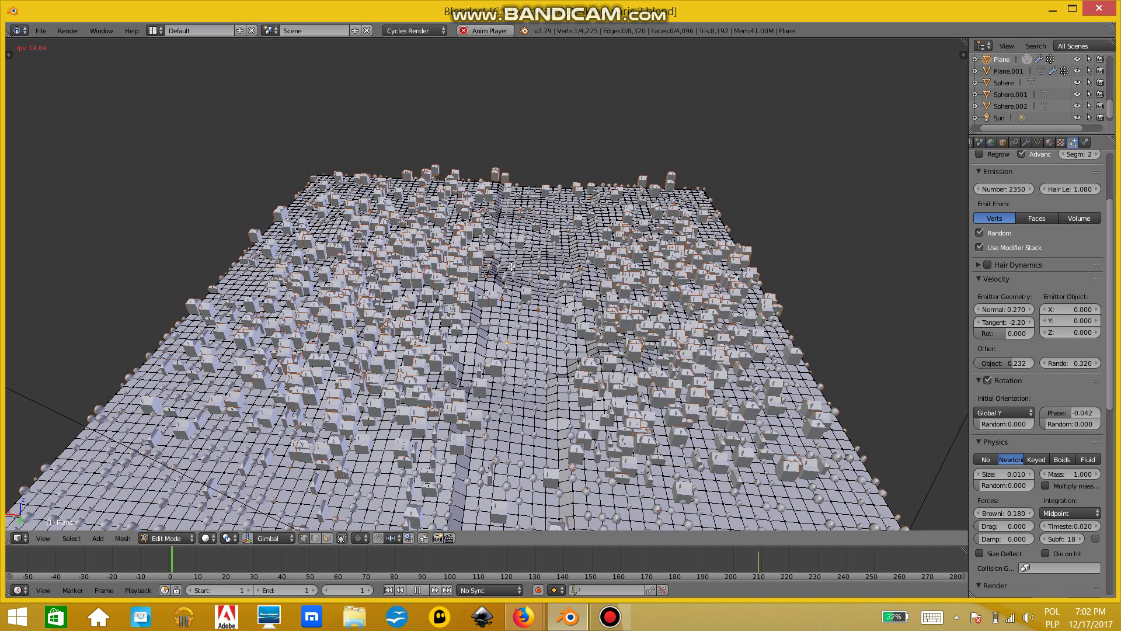
{"action": "key", "text": "b"}
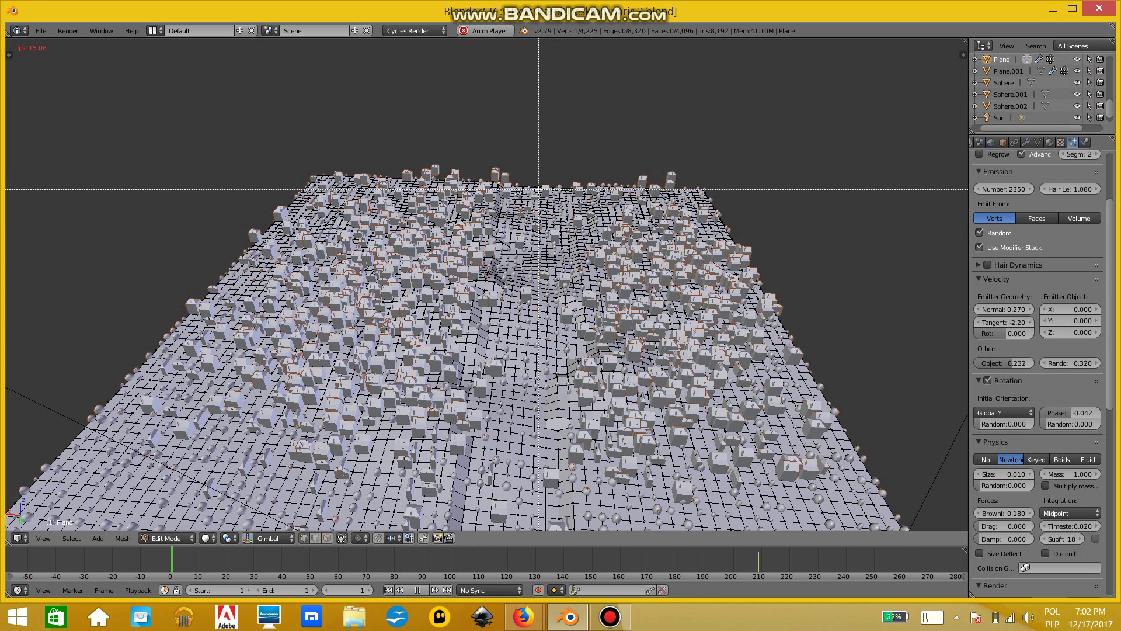
{"action": "key", "text": "Escape"}
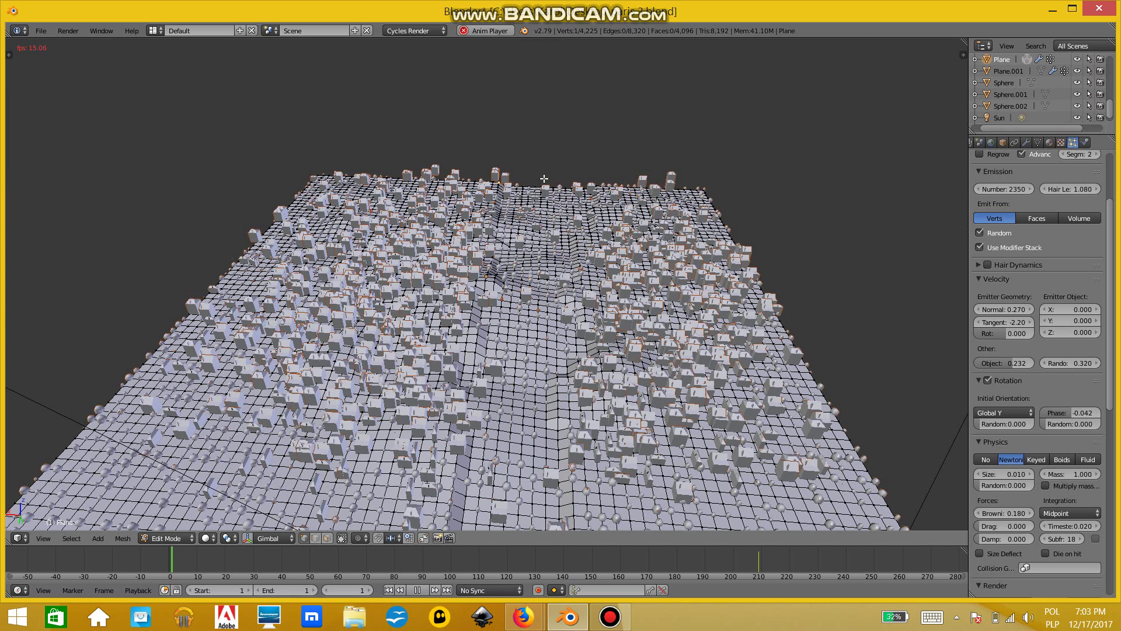
{"action": "key", "text": "b"}
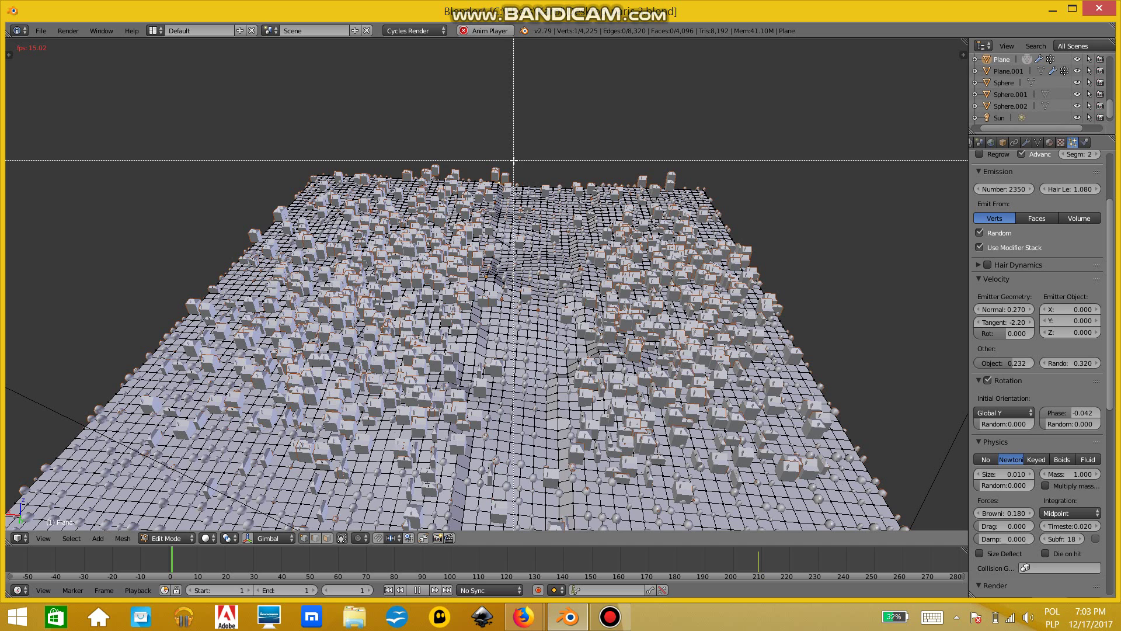
{"action": "left_click_drag", "start_coordinate": [514, 160], "coordinate": [559, 336]}
{"action": "key", "text": "b"}
{"action": "key", "text": "b"}
{"action": "left_click_drag", "start_coordinate": [495, 316], "coordinate": [565, 379]}
{"action": "key", "text": "b"}
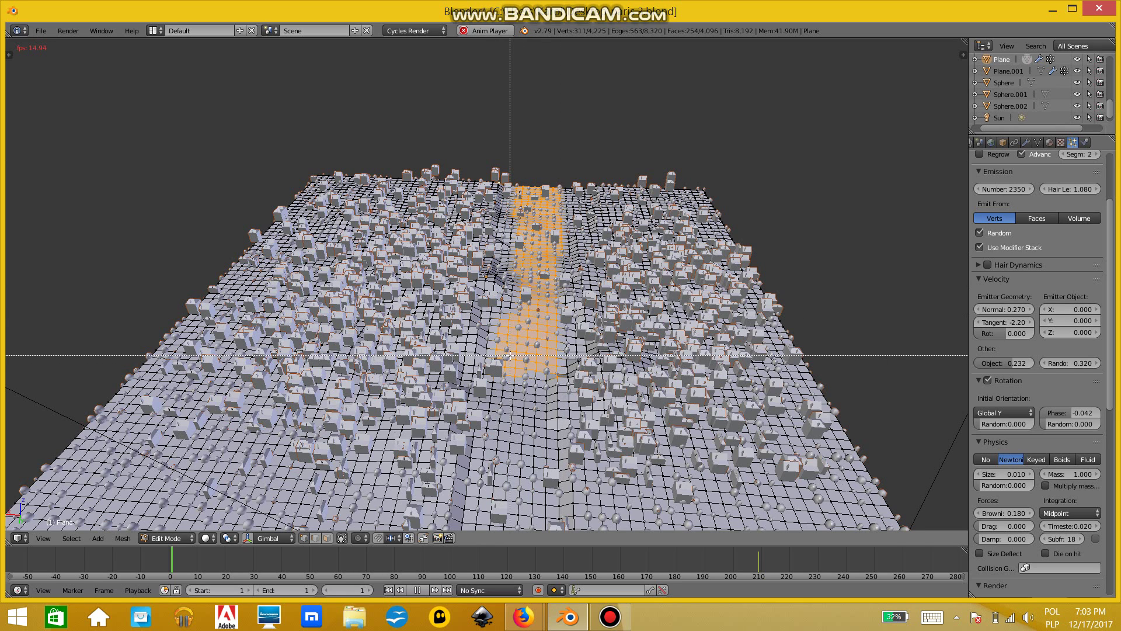
{"action": "left_click_drag", "start_coordinate": [510, 355], "coordinate": [551, 450]}
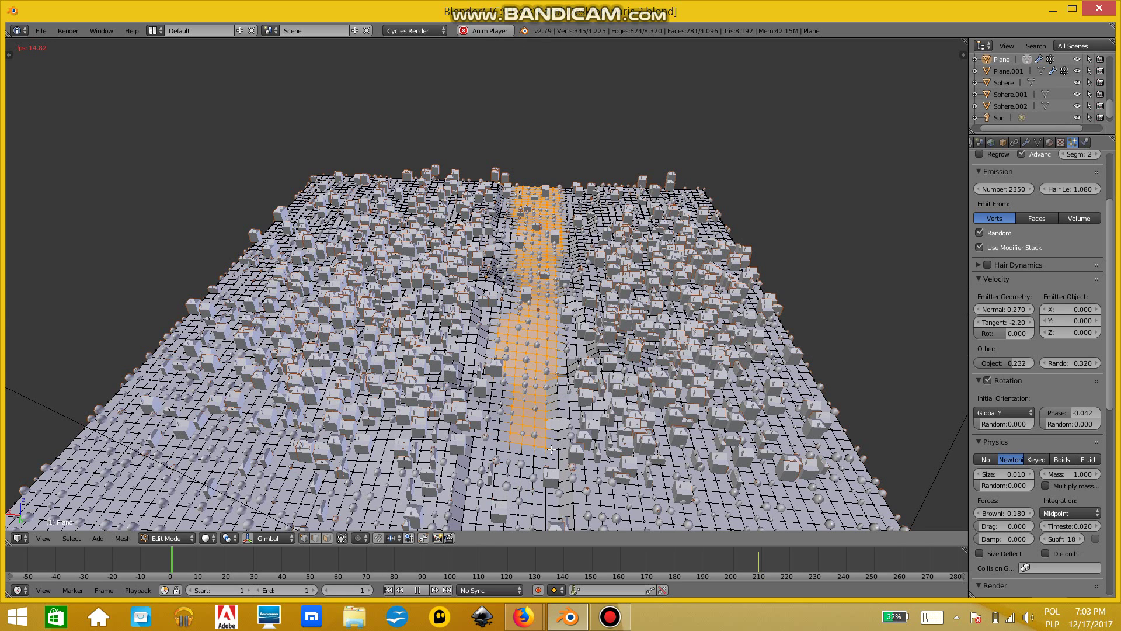
Step: Try to move a single vertex in the middle of the river channel
{"action": "right_click", "coordinate": [513, 399]}
{"action": "key", "text": "g"}
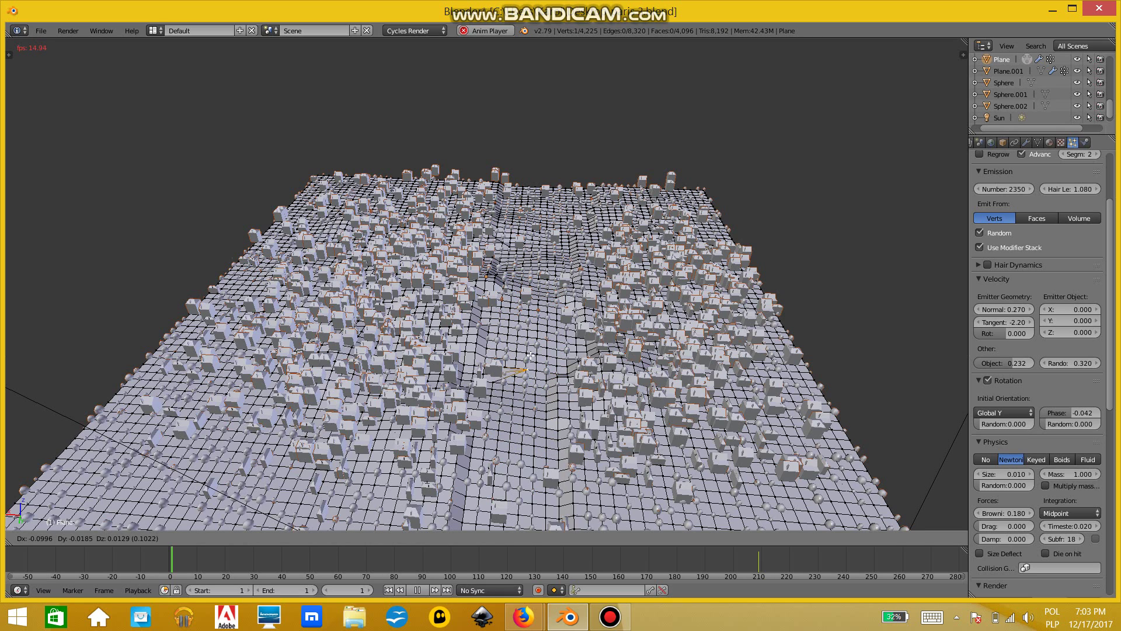
{"action": "left_click", "coordinate": [528, 348]}
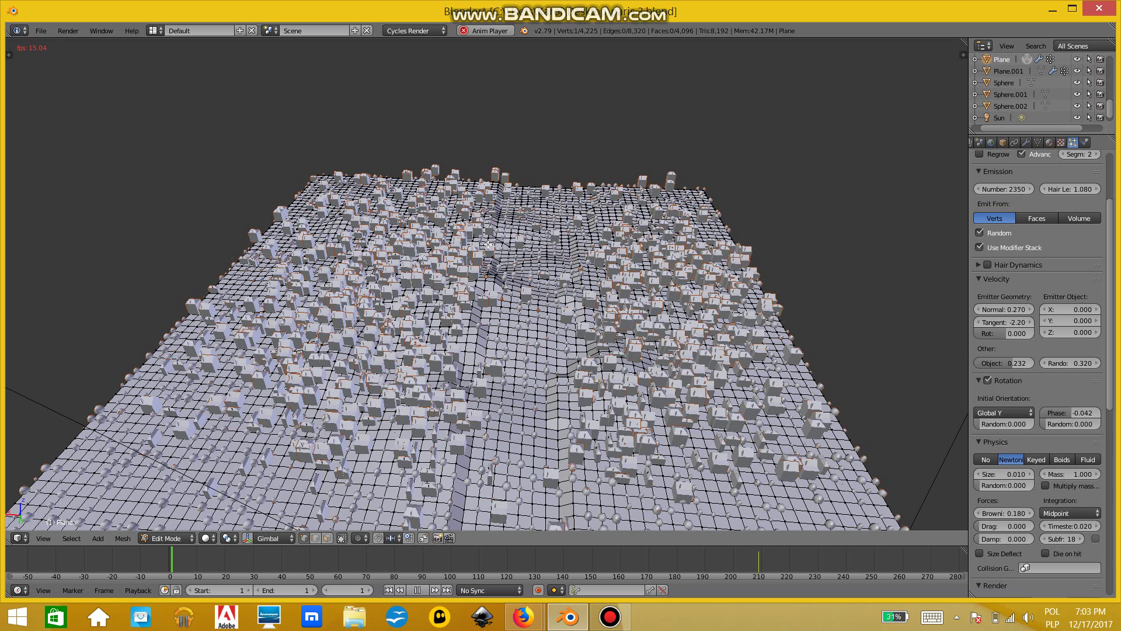
Step: Box-select the river channel vertices from the far edge to the near edge, including the wider near section
{"action": "scroll", "coordinate": [524, 166], "scroll_direction": "down", "scroll_amount": 4}
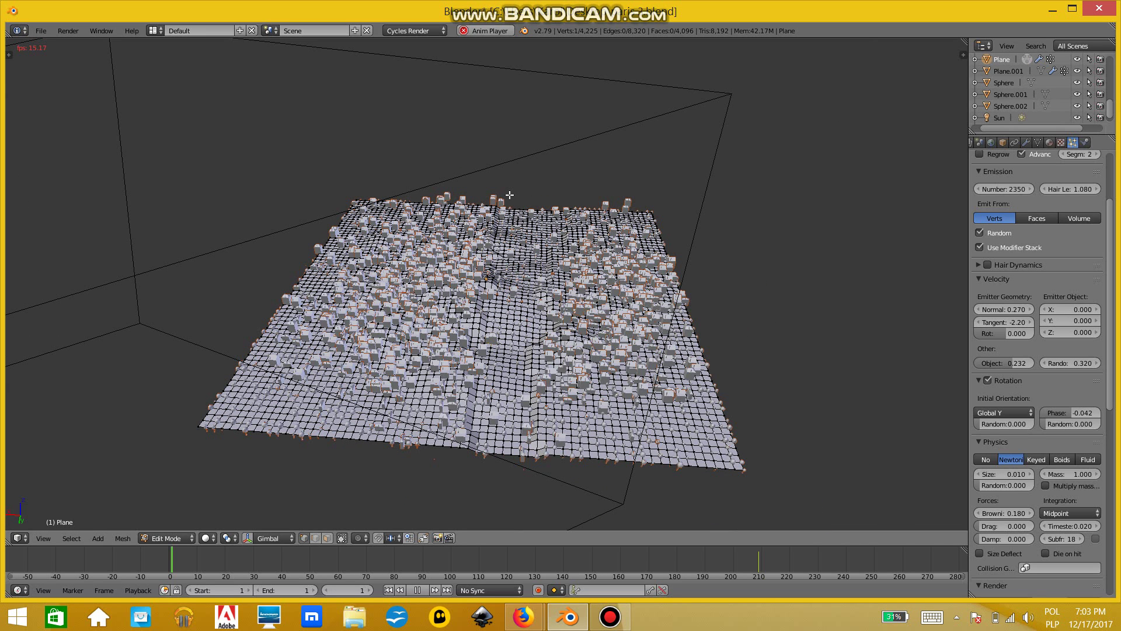
{"action": "key", "text": "b"}
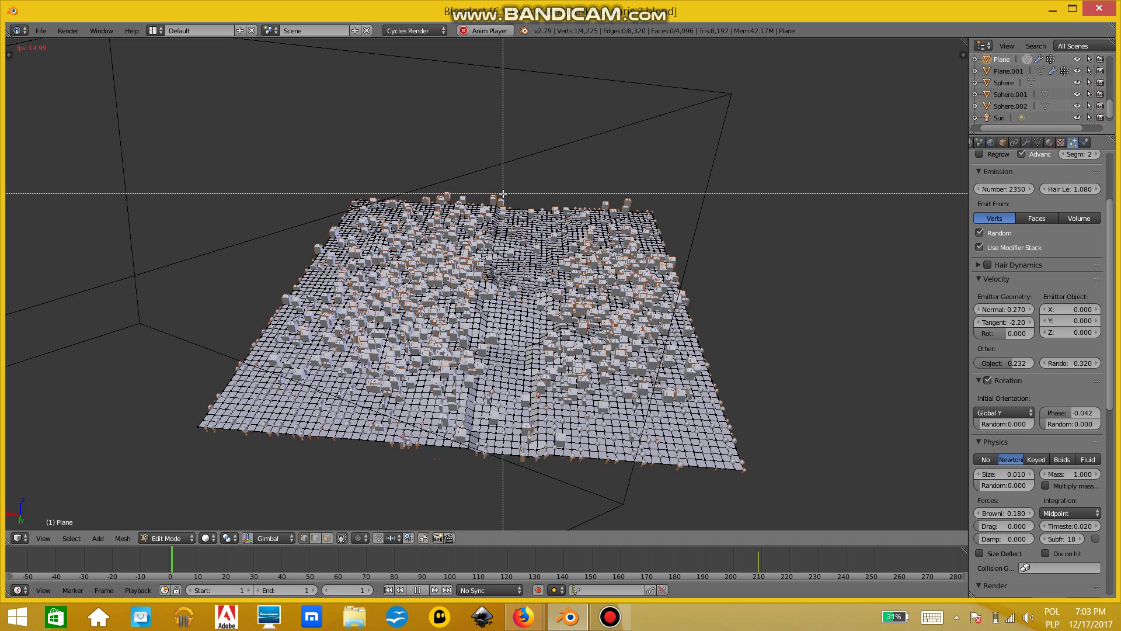
{"action": "left_click_drag", "start_coordinate": [503, 194], "coordinate": [528, 473]}
{"action": "key", "text": "b"}
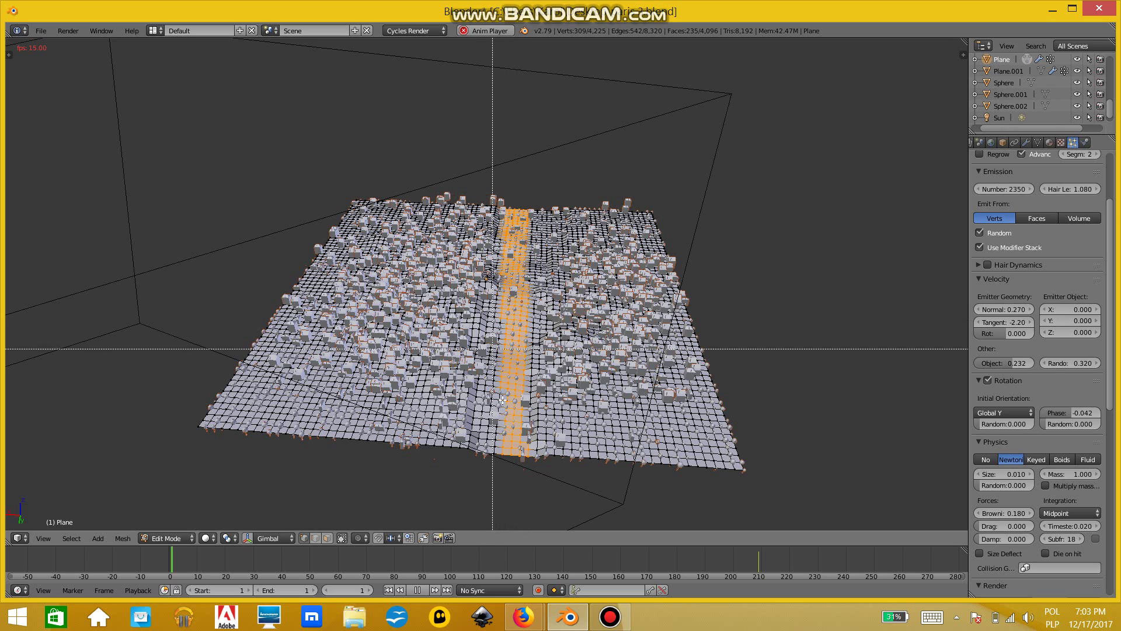
{"action": "left_click_drag", "start_coordinate": [512, 466], "coordinate": [482, 348]}
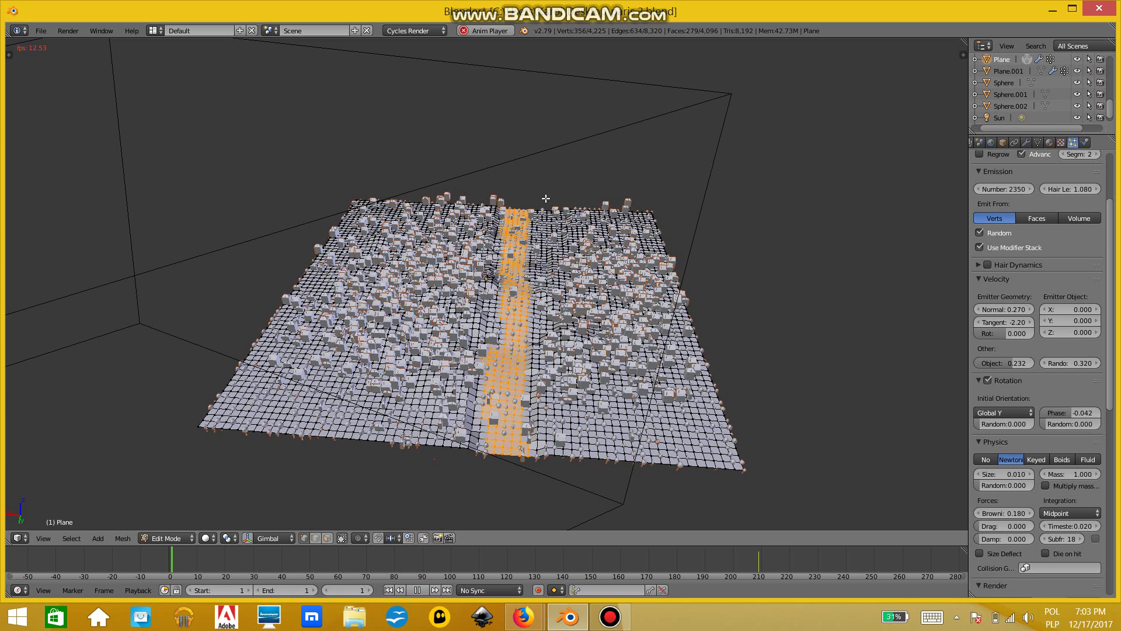
Step: Try moving a single terrain vertex along the Z axis and undo back to the river channel selection
{"action": "right_click_drag", "start_coordinate": [546, 197], "coordinate": [522, 255]}
{"action": "key", "text": "z"}
{"action": "key", "text": "z"}
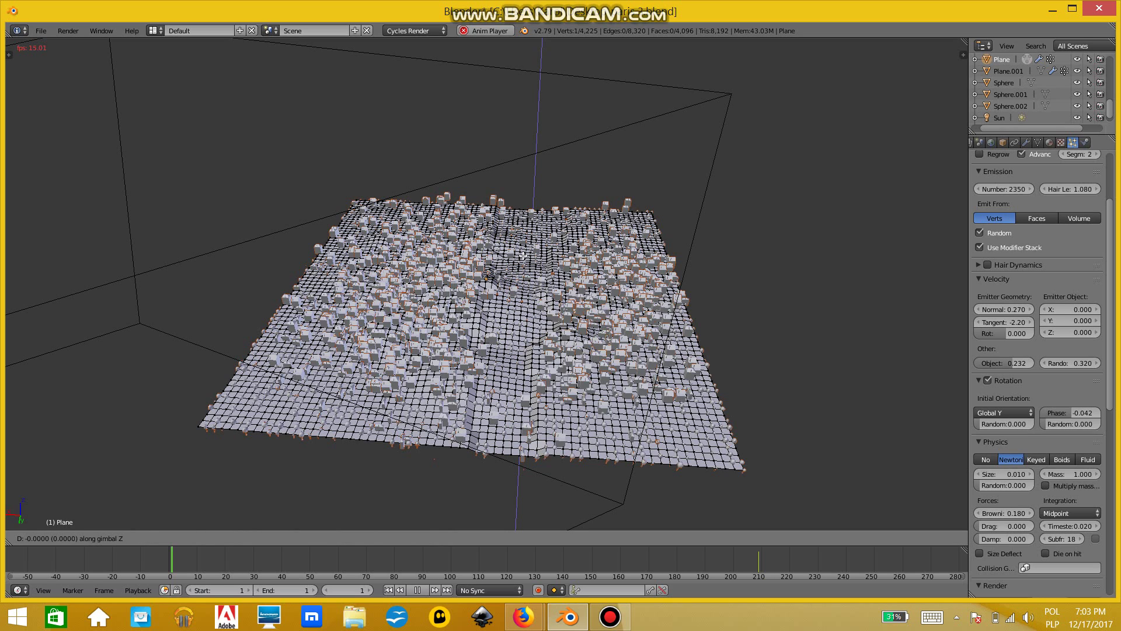
{"action": "key", "text": "z"}
{"action": "key", "text": "z"}
{"action": "left_click", "coordinate": [515, 348]}
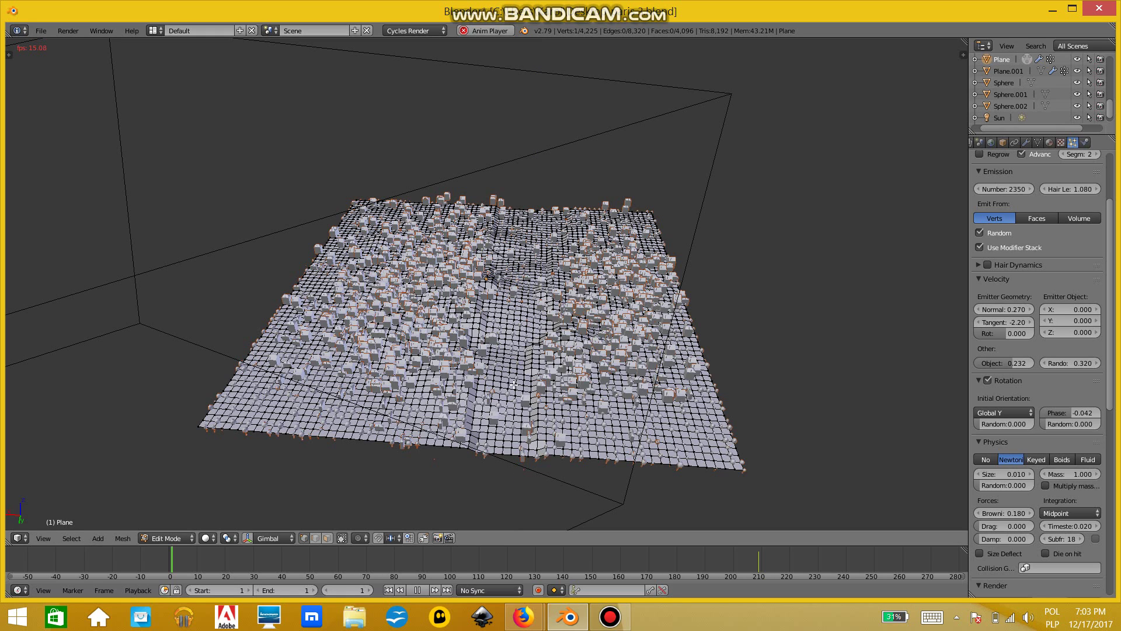
{"action": "left_click", "coordinate": [123, 538]}
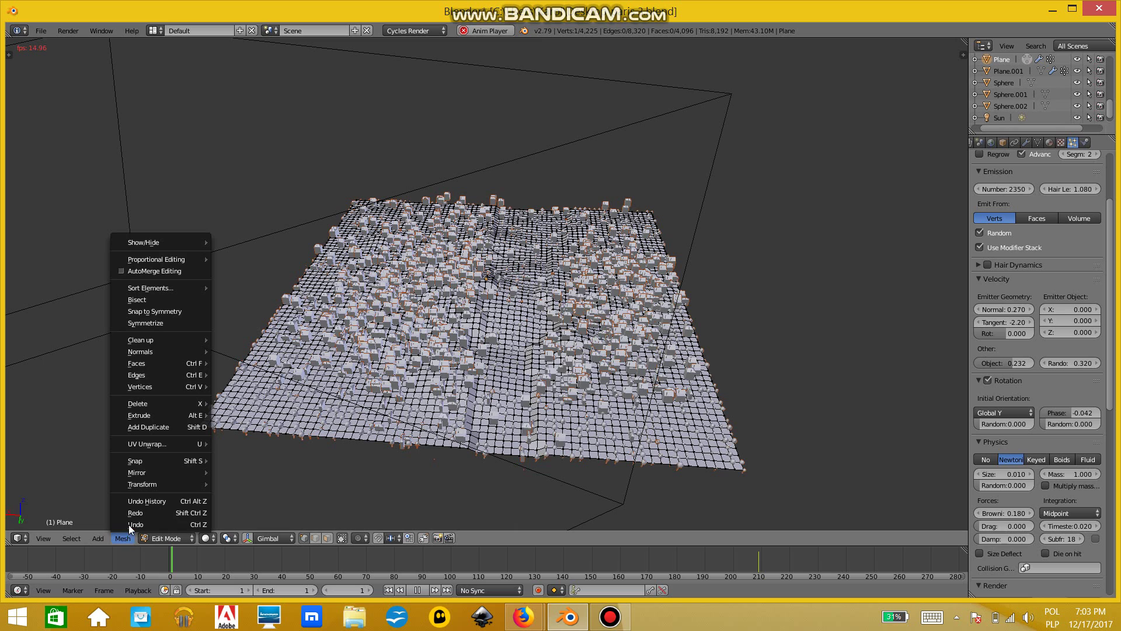
{"action": "left_click", "coordinate": [129, 525]}
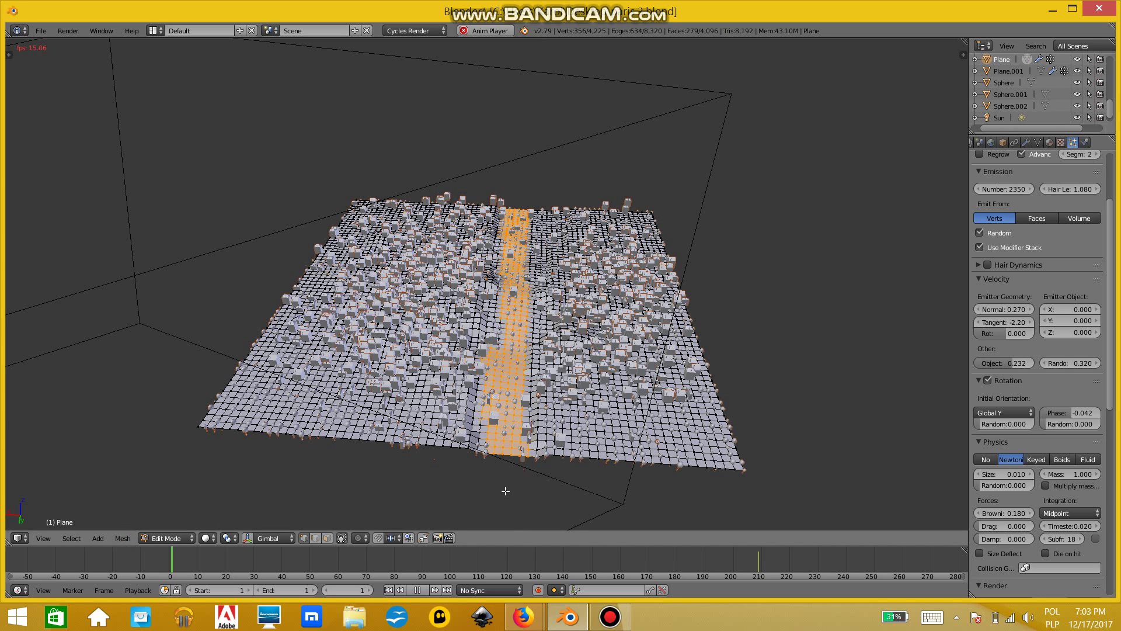
Step: Delete the selected faces along the river channel to cut a gap through the terrain
{"action": "key", "text": "x"}
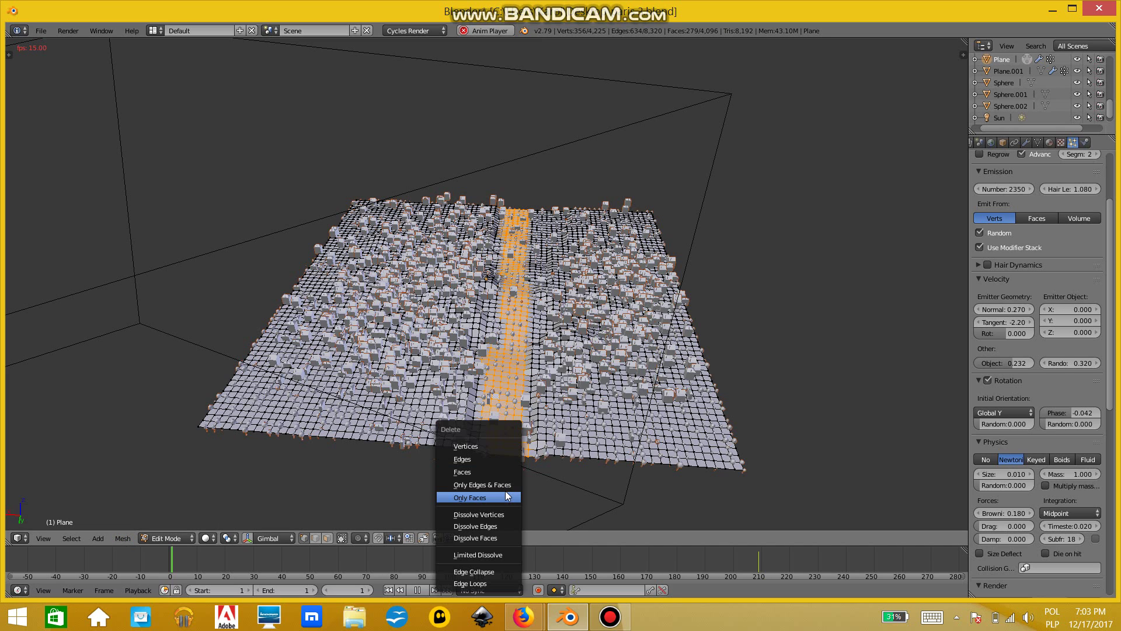
{"action": "left_click", "coordinate": [475, 460]}
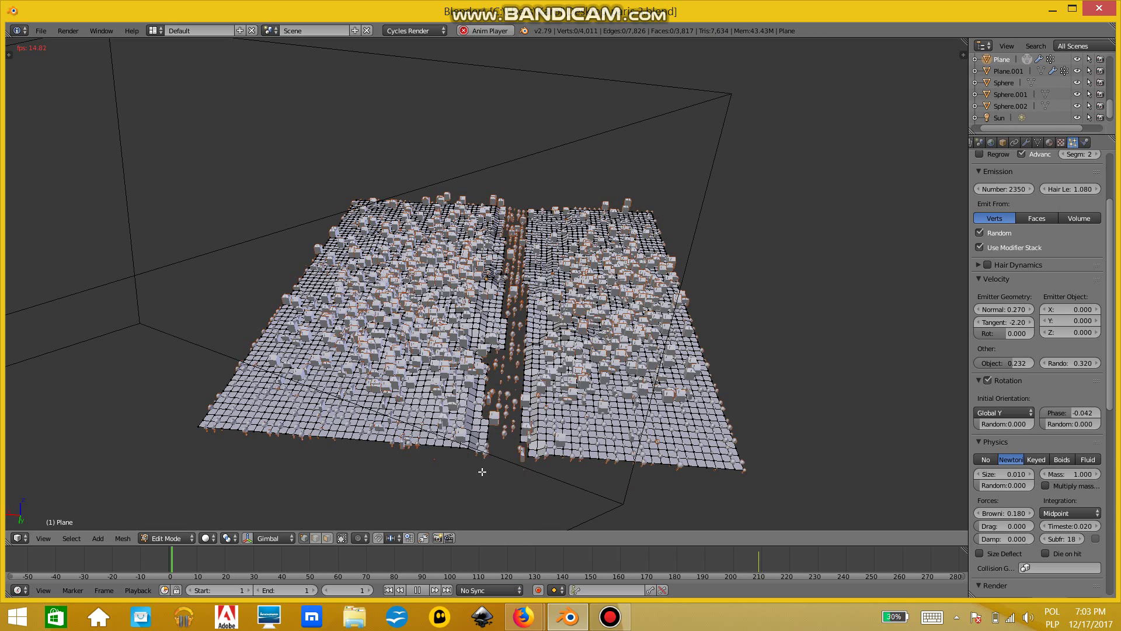
Step: Move a single terrain vertex on the left bank slightly toward the channel gap
{"action": "scroll", "coordinate": [532, 461], "scroll_direction": "up", "scroll_amount": 5}
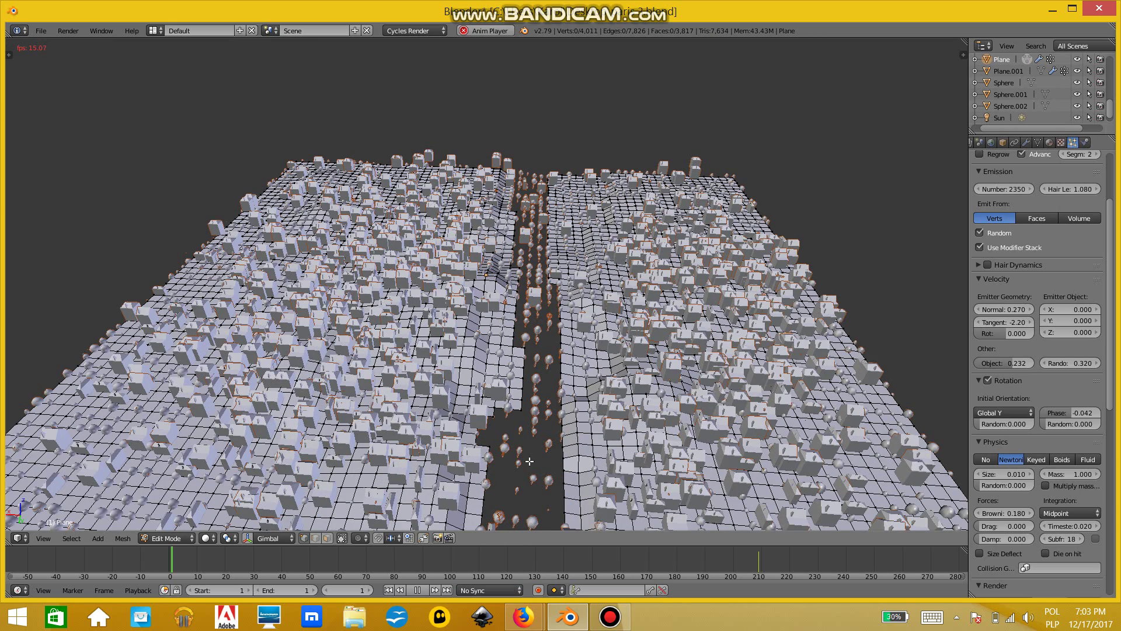
{"action": "scroll", "coordinate": [529, 461], "scroll_direction": "up", "scroll_amount": 2}
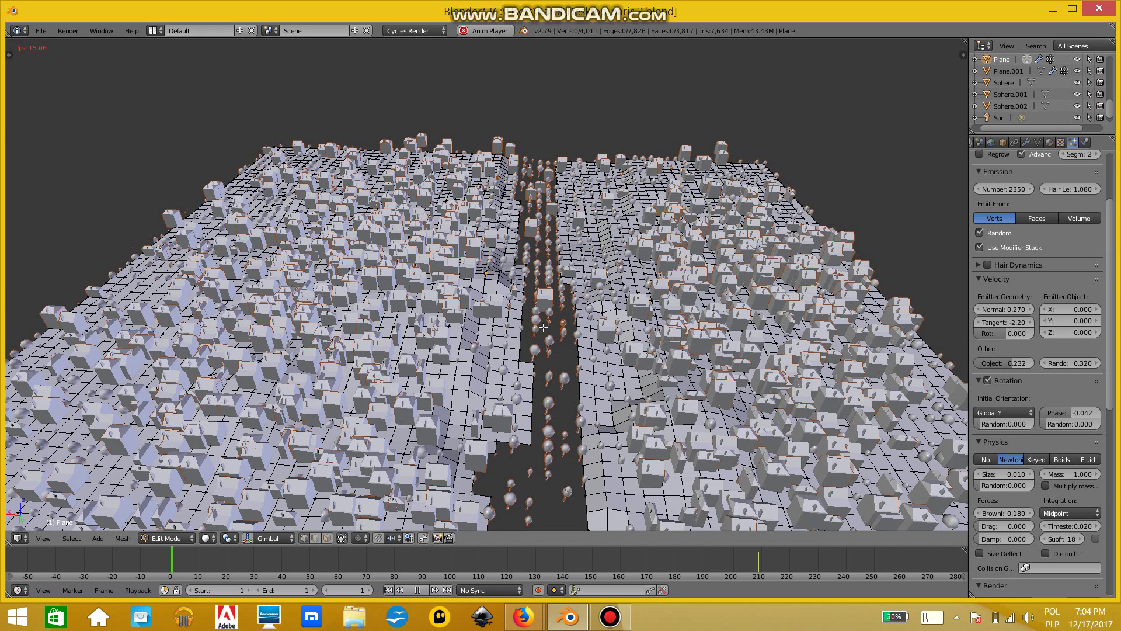
{"action": "right_click", "coordinate": [517, 310]}
{"action": "key", "text": "g"}
{"action": "left_click", "coordinate": [536, 313]}
Step: Box-select the strip along the right bank from the far edge toward the middle and delete its faces
{"action": "key", "text": "b"}
{"action": "left_click_drag", "start_coordinate": [530, 129], "coordinate": [602, 418]}
{"action": "key", "text": "b"}
{"action": "key", "text": "b"}
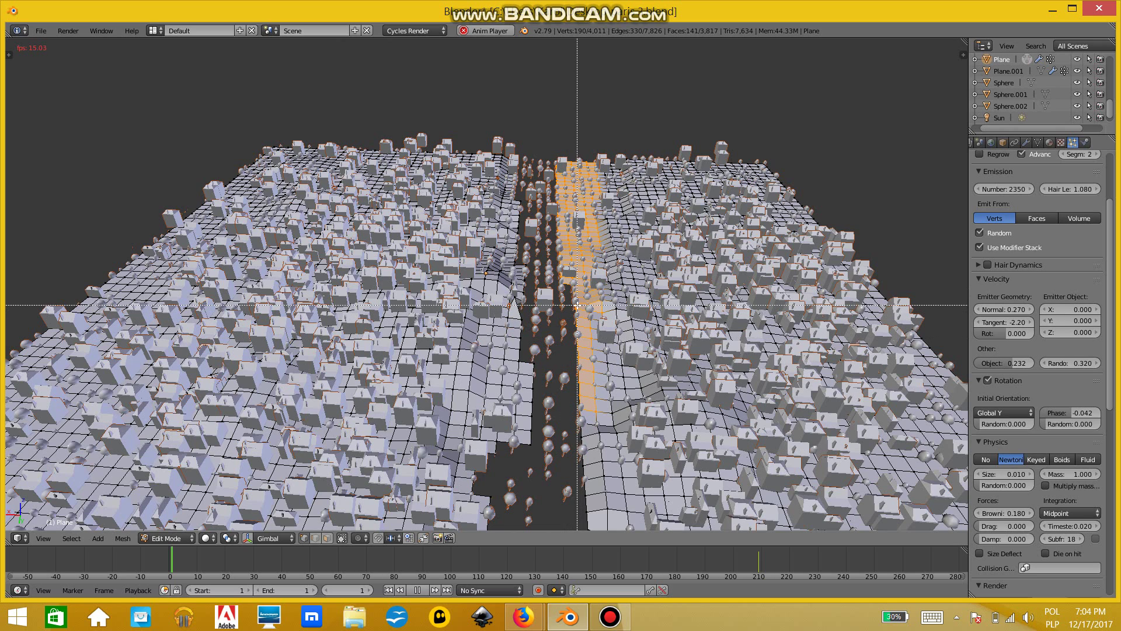
{"action": "key", "text": "Escape"}
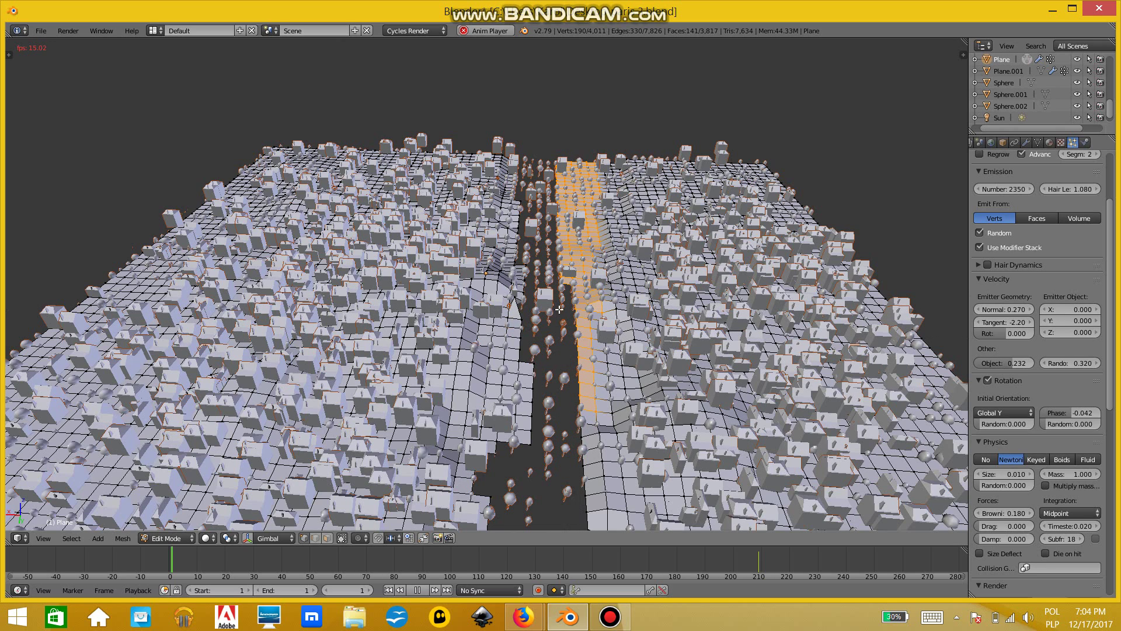
{"action": "key", "text": "x"}
{"action": "left_click", "coordinate": [560, 310]}
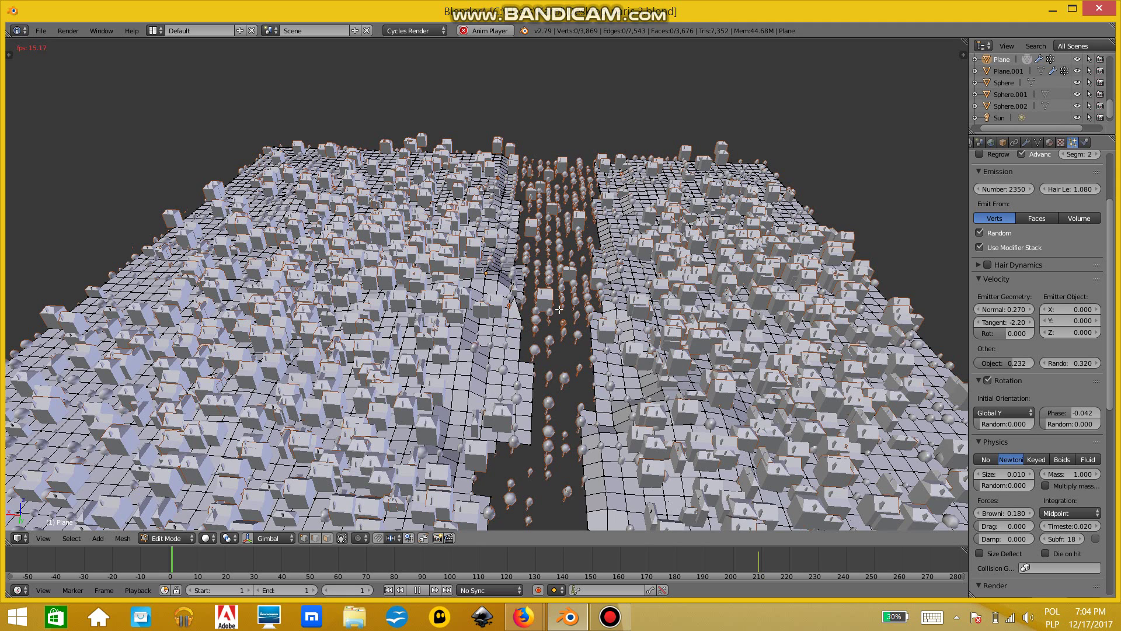
Step: Review the terrain plane's object properties, its outliner entries and its particle render and vertex group settings
{"action": "scroll", "coordinate": [560, 309], "scroll_direction": "down", "scroll_amount": 4}
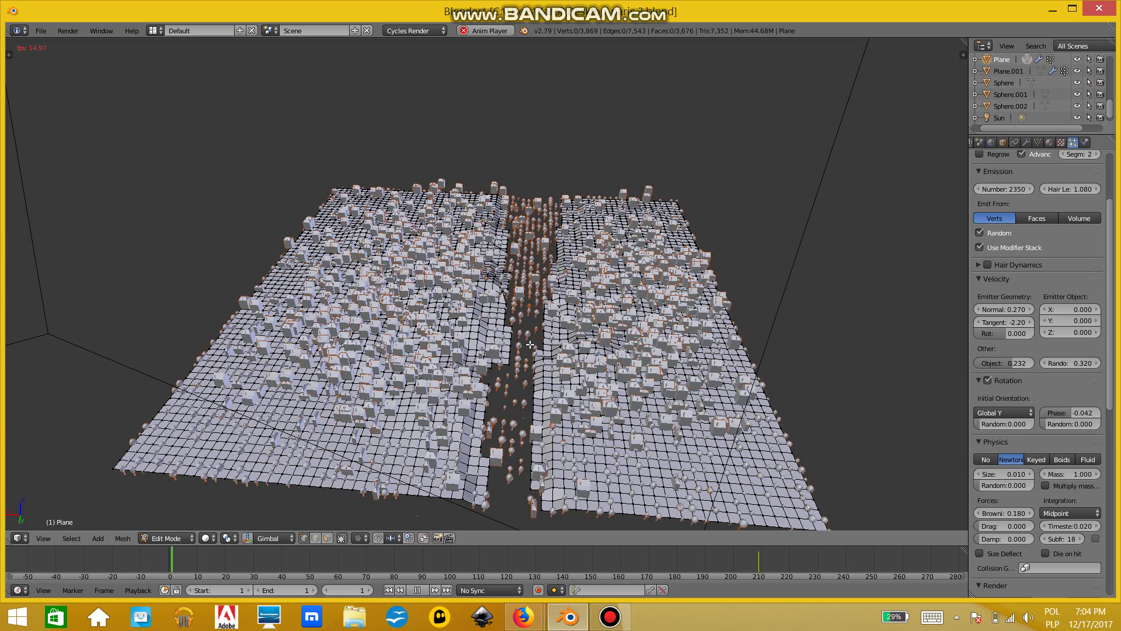
{"action": "left_click", "coordinate": [1003, 142]}
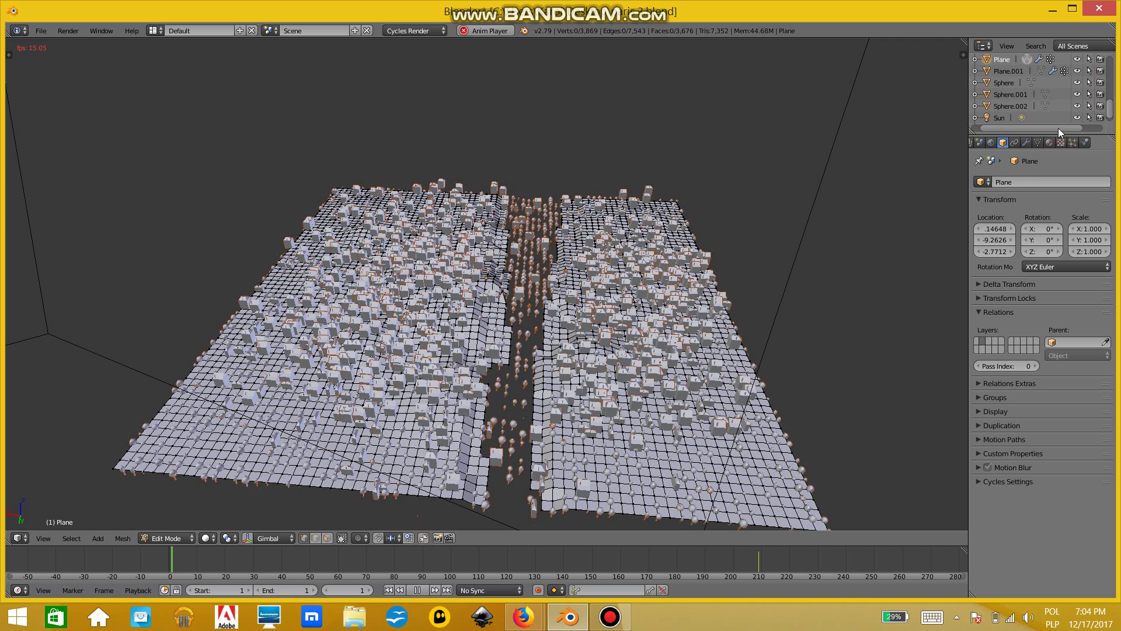
{"action": "scroll", "coordinate": [1111, 129], "scroll_direction": "down", "scroll_amount": 1}
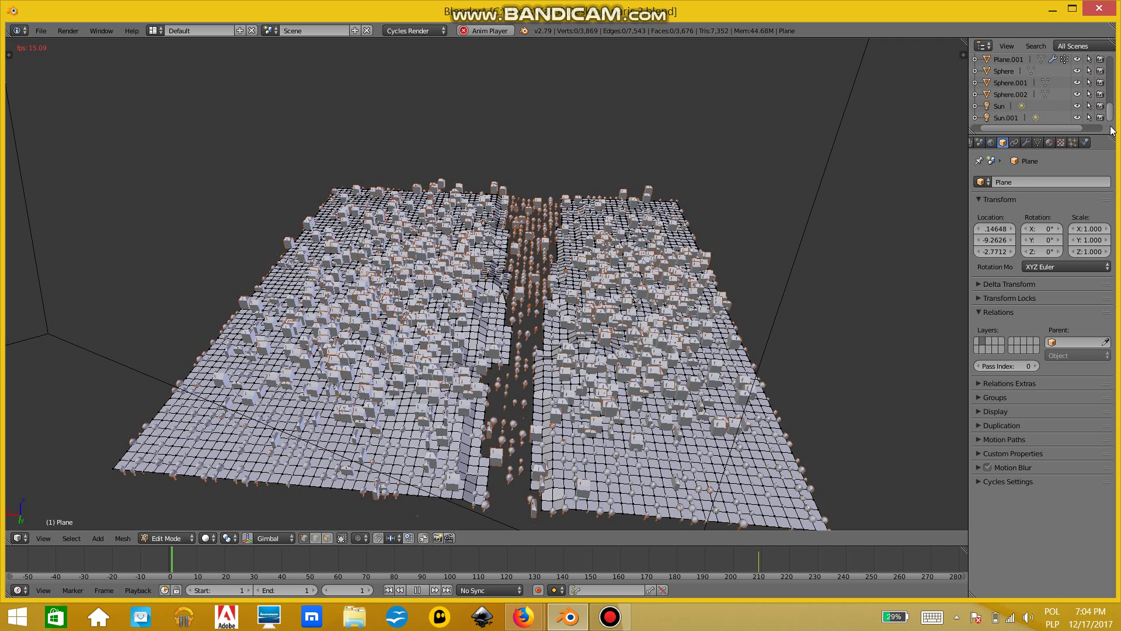
{"action": "scroll", "coordinate": [995, 85], "scroll_direction": "up", "scroll_amount": 3}
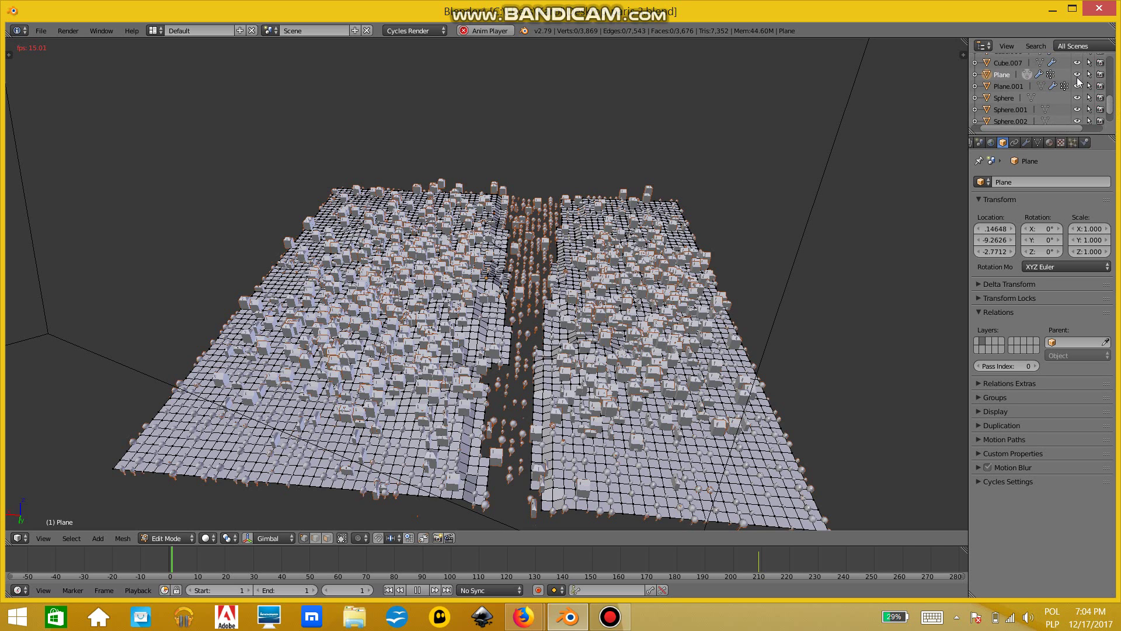
{"action": "left_click", "coordinate": [1101, 109]}
{"action": "scroll", "coordinate": [1110, 111], "scroll_direction": "down", "scroll_amount": 3}
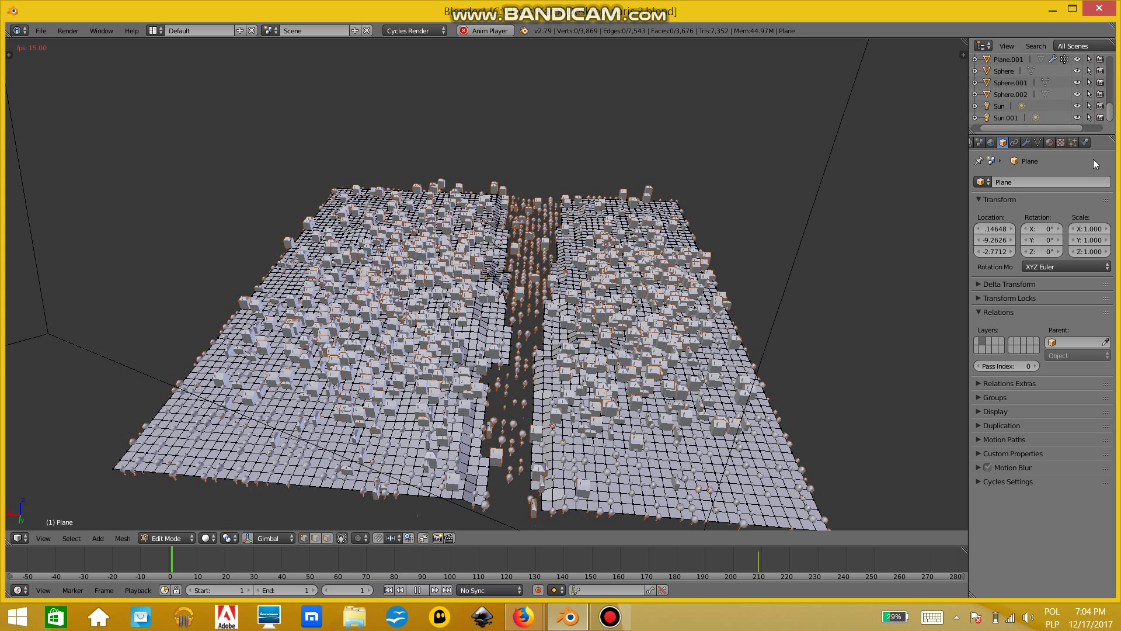
{"action": "left_click", "coordinate": [1073, 142]}
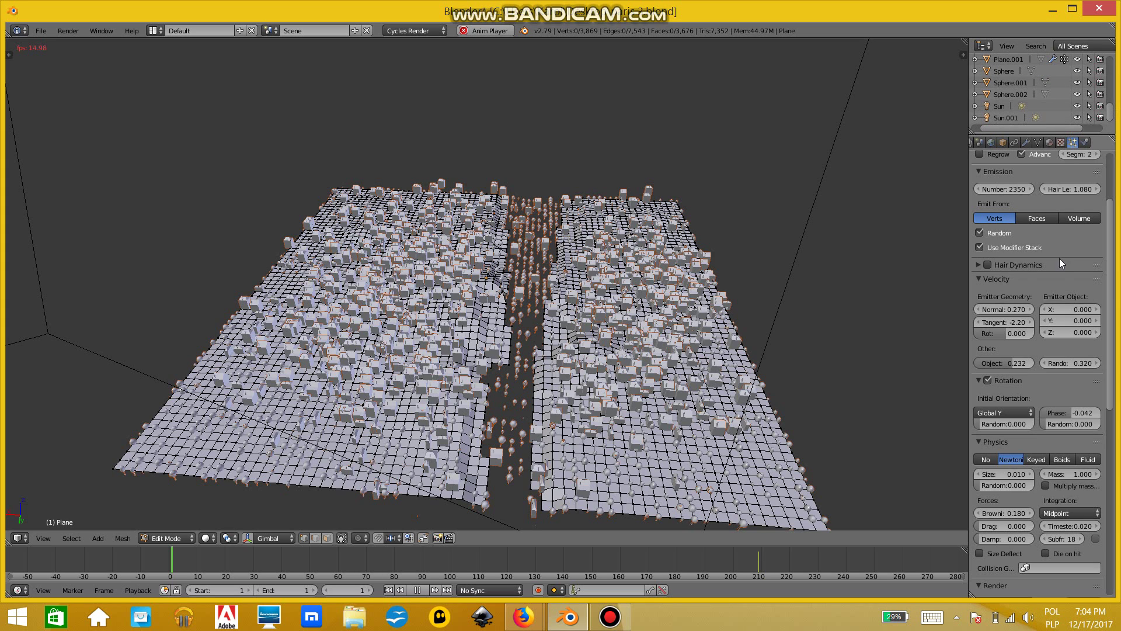
{"action": "scroll", "coordinate": [1057, 271], "scroll_direction": "down", "scroll_amount": 12}
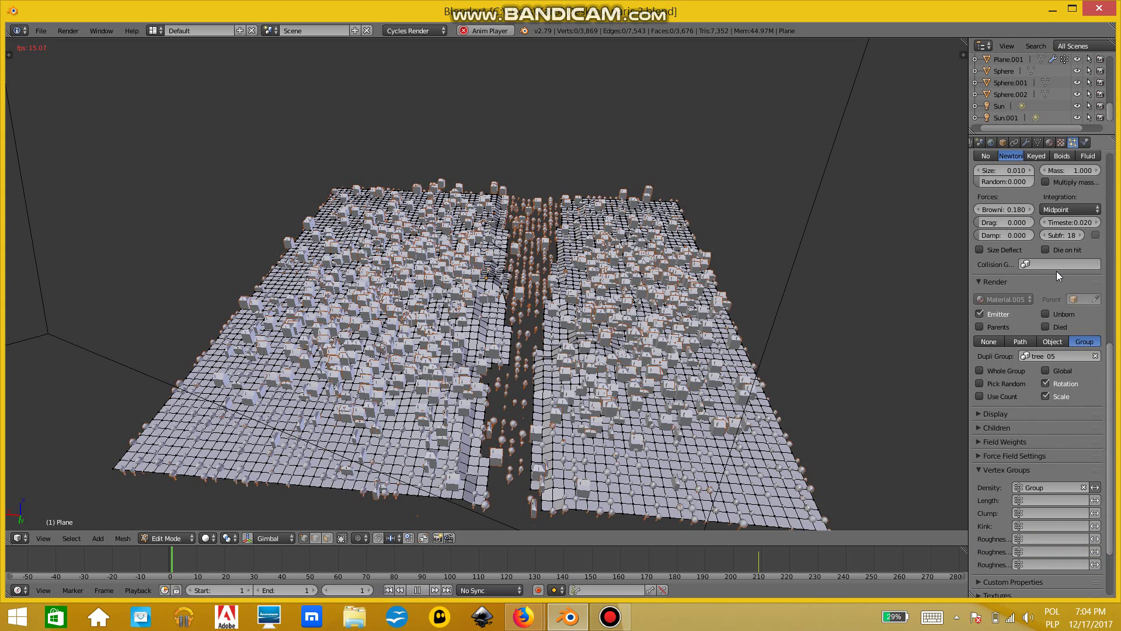
{"action": "scroll", "coordinate": [1057, 271], "scroll_direction": "down", "scroll_amount": 2}
{"action": "scroll", "coordinate": [1057, 271], "scroll_direction": "up", "scroll_amount": 2}
Step: Inspect the split terrain's weights in Weight Paint mode and return to Edit Mode
{"action": "left_click", "coordinate": [153, 539]}
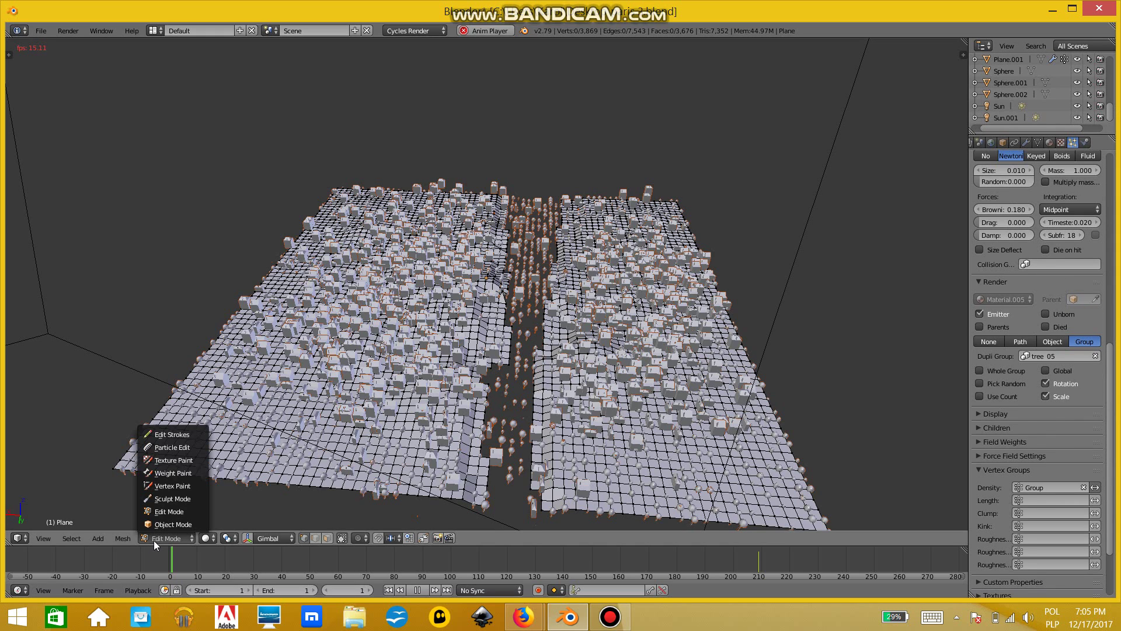
{"action": "left_click", "coordinate": [174, 472]}
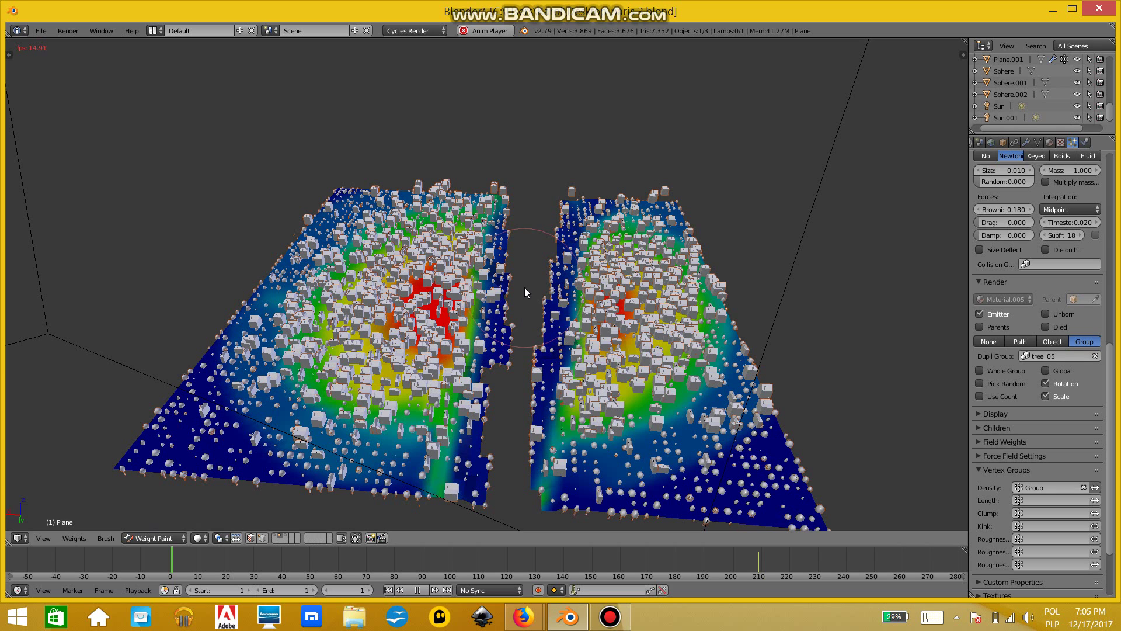
{"action": "left_click", "coordinate": [163, 538]}
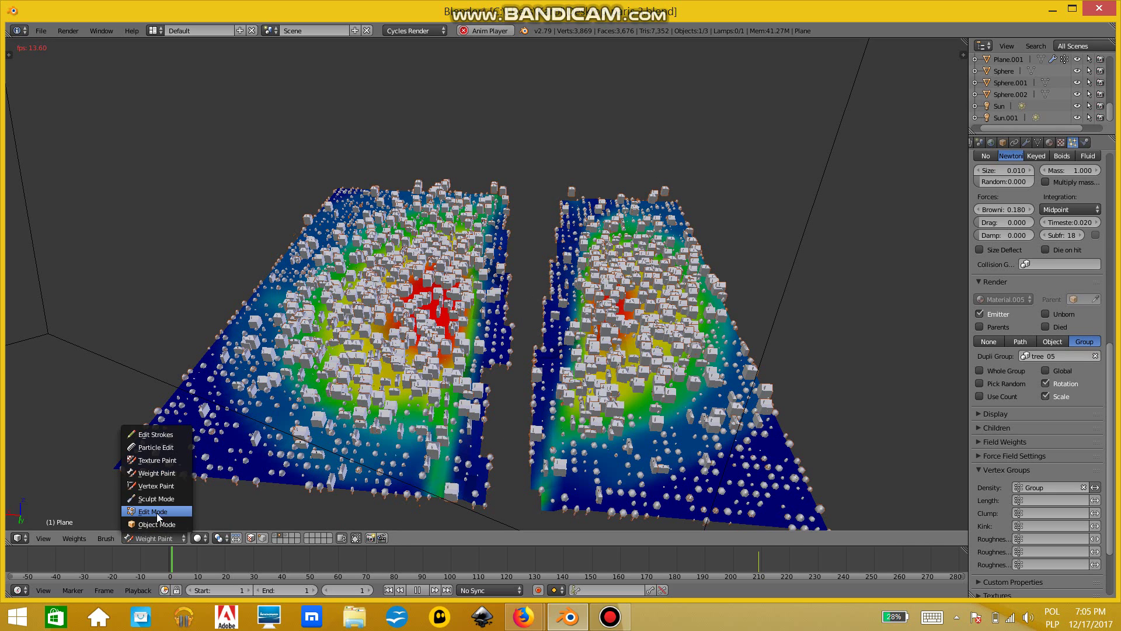
{"action": "left_click", "coordinate": [156, 513]}
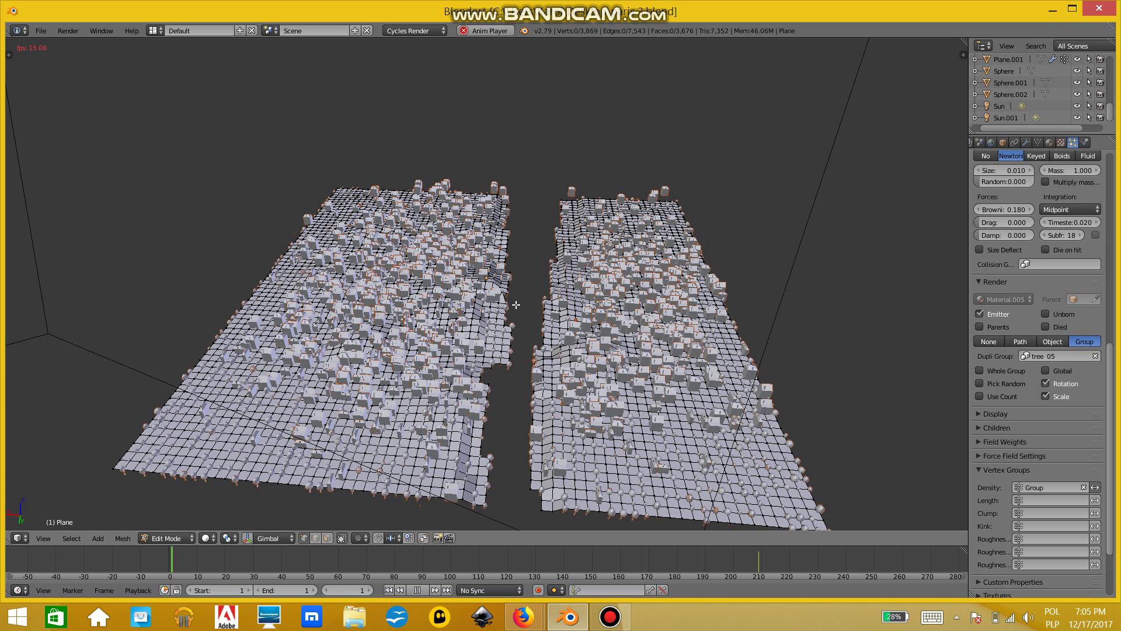
{"action": "left_click", "coordinate": [611, 618]}
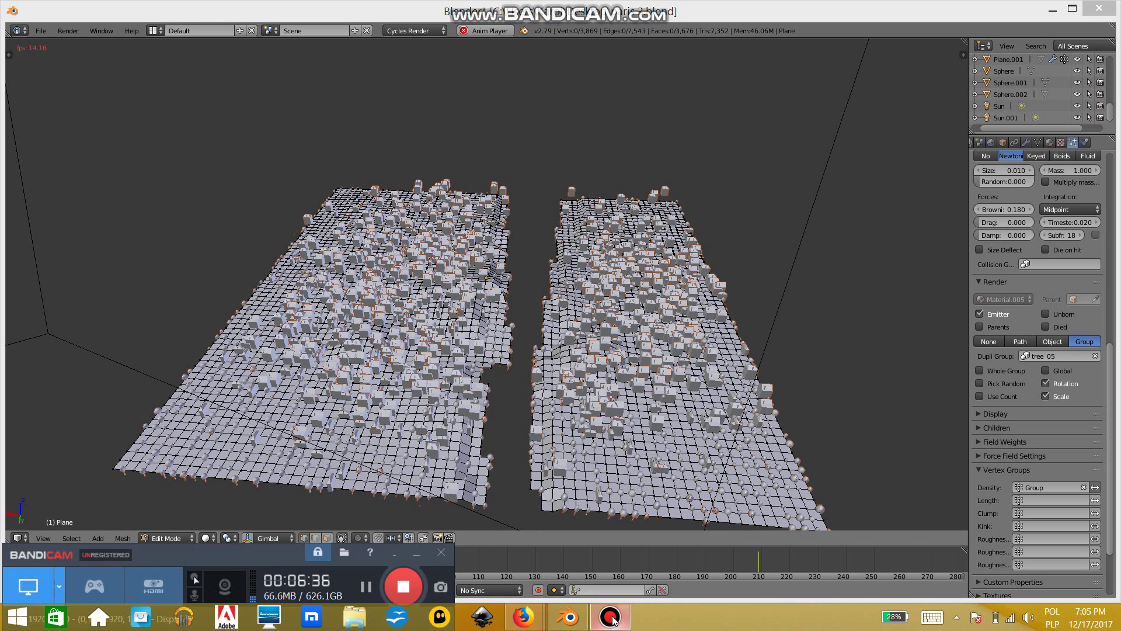
{"action": "left_click", "coordinate": [611, 618]}
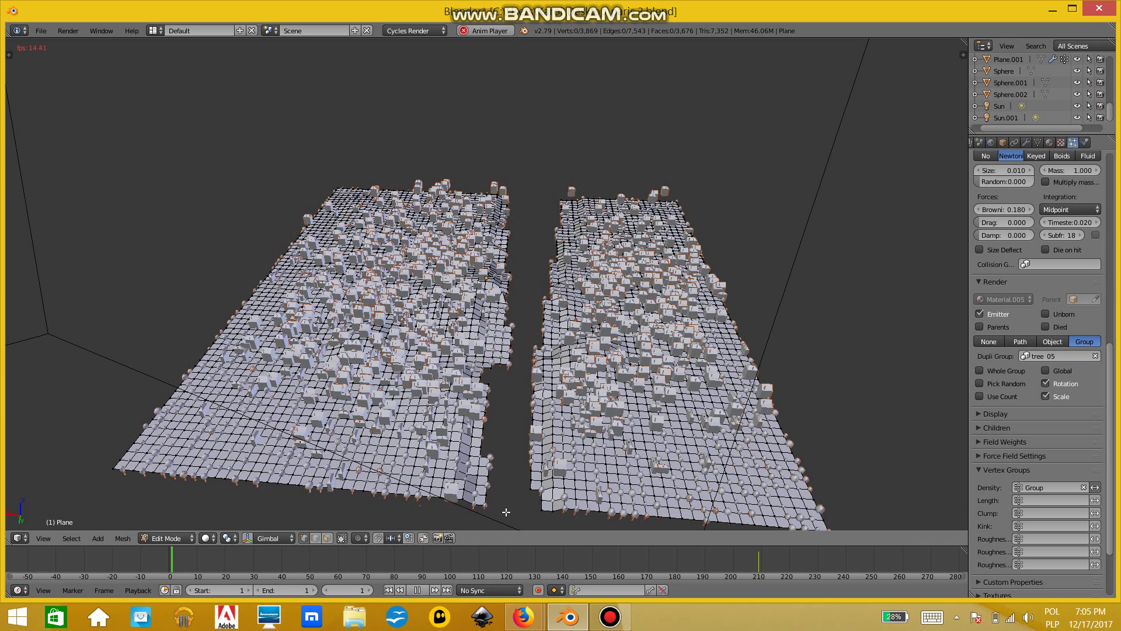
{"action": "key", "text": "b"}
{"action": "left_click_drag", "start_coordinate": [506, 513], "coordinate": [476, 384]}
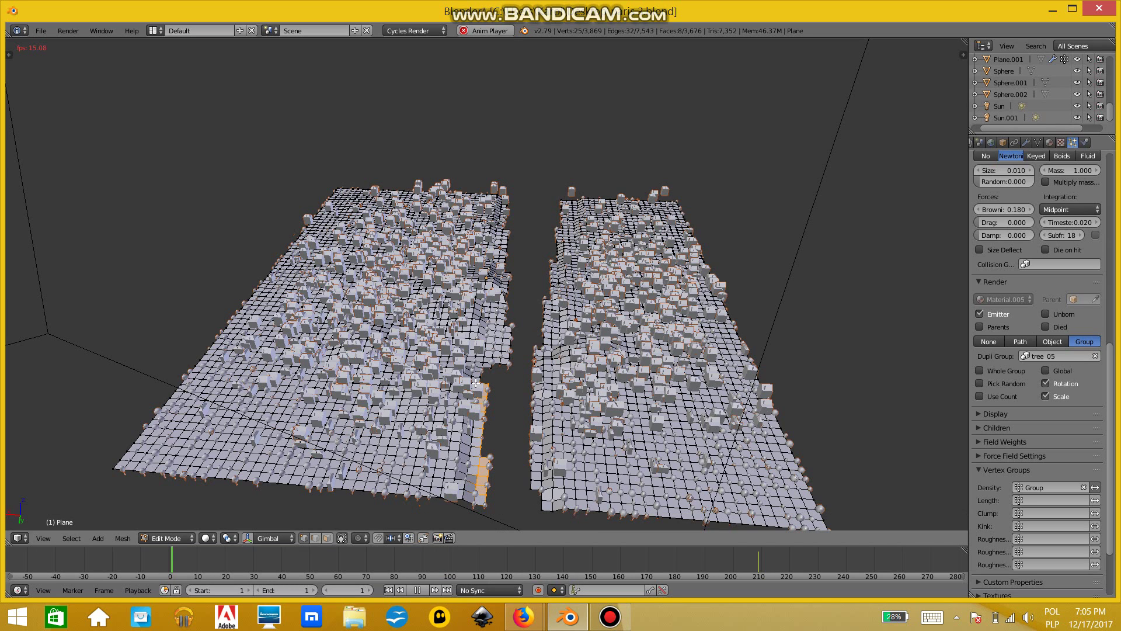
{"action": "mouse_move", "coordinate": [517, 390]}
{"action": "right_mouse_down"}
{"action": "mouse_move", "coordinate": [502, 304]}
{"action": "mouse_move", "coordinate": [518, 378]}
{"action": "right_mouse_up"}
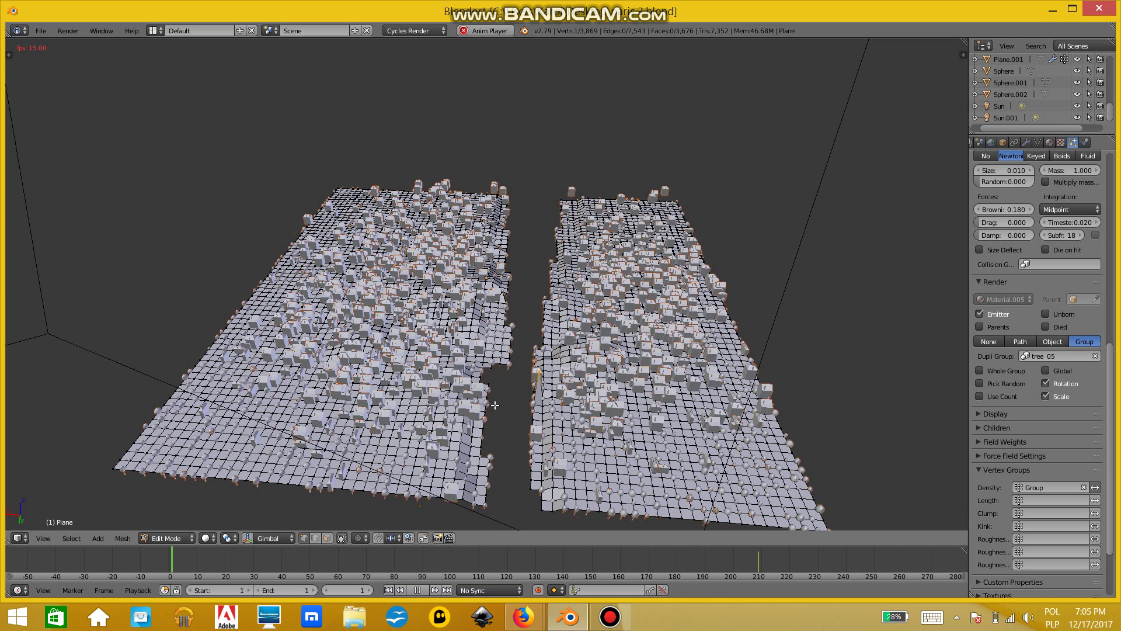
Step: Box-select the left bank's inner strip in overlapping sections from the near edge past the middle and delete its faces
{"action": "key", "text": "b"}
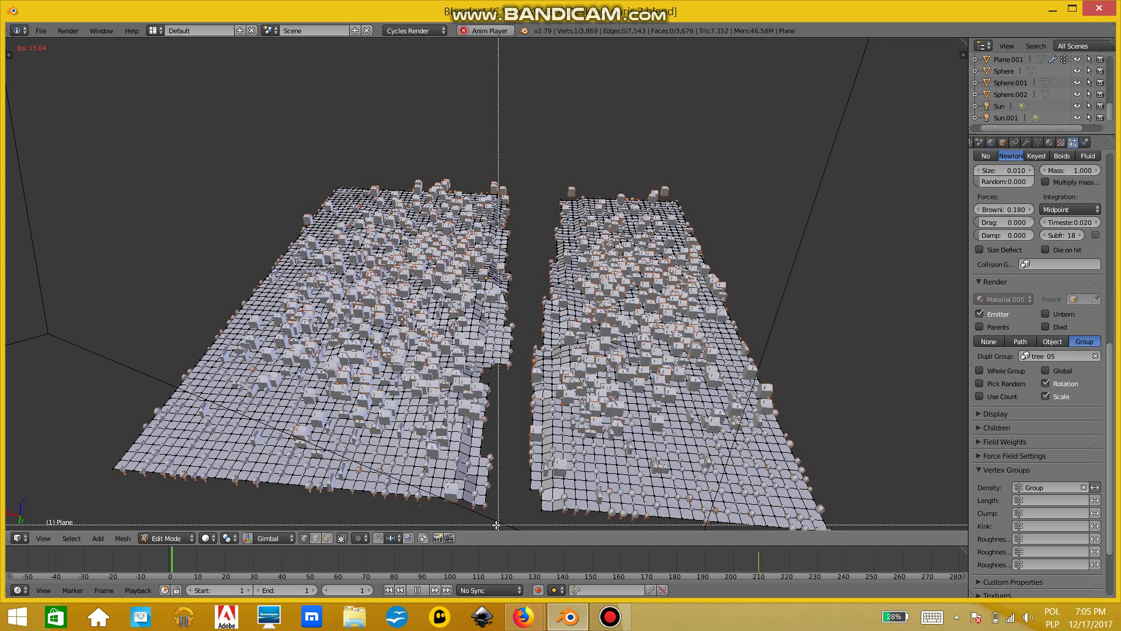
{"action": "left_click_drag", "start_coordinate": [495, 480], "coordinate": [471, 394]}
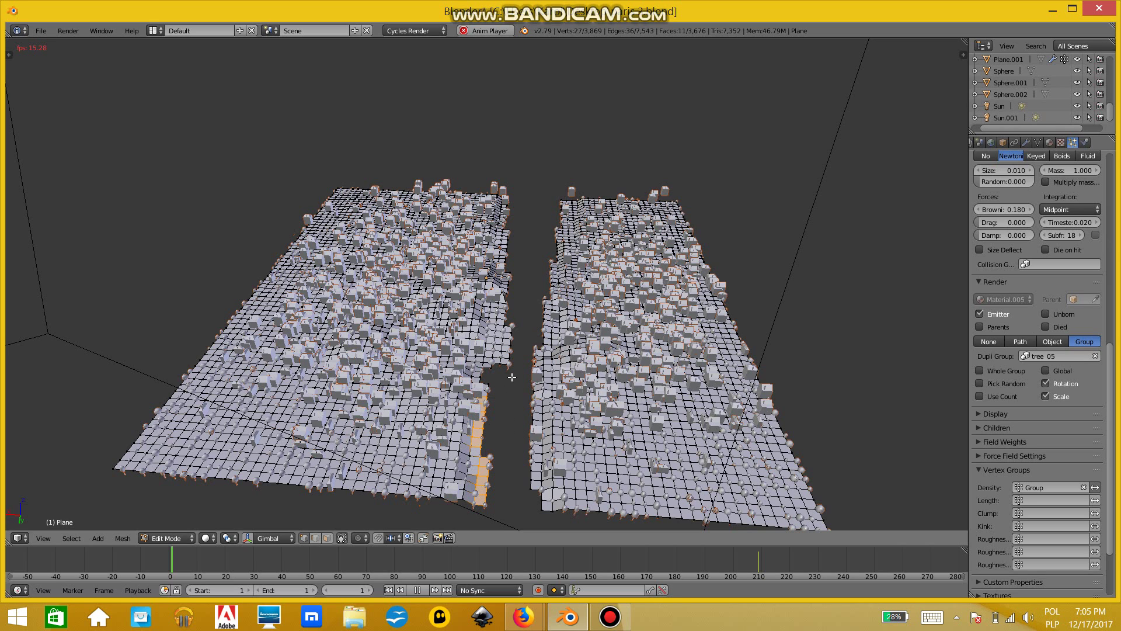
{"action": "key", "text": "b"}
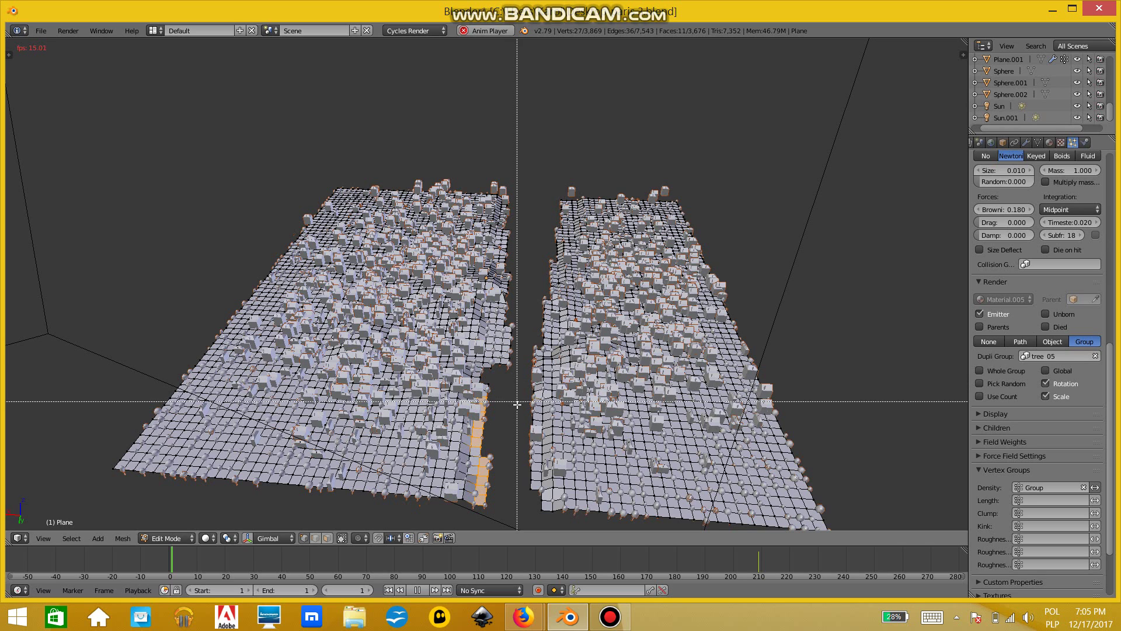
{"action": "left_click_drag", "start_coordinate": [521, 396], "coordinate": [490, 258]}
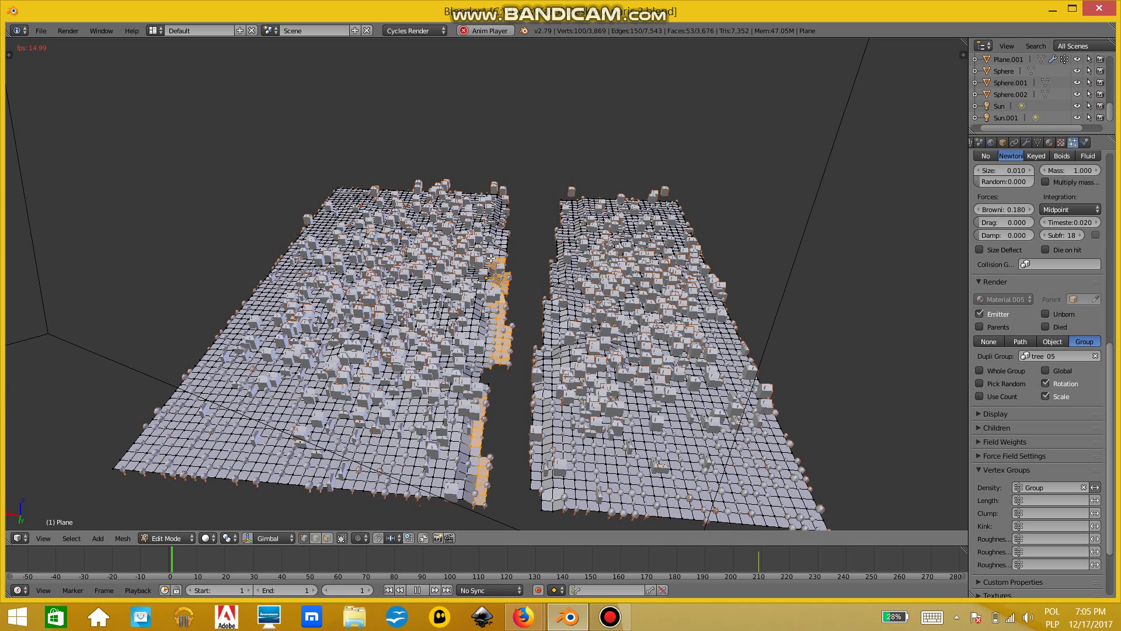
{"action": "left_click_drag", "start_coordinate": [484, 362], "coordinate": [475, 353]}
{"action": "key", "text": "b"}
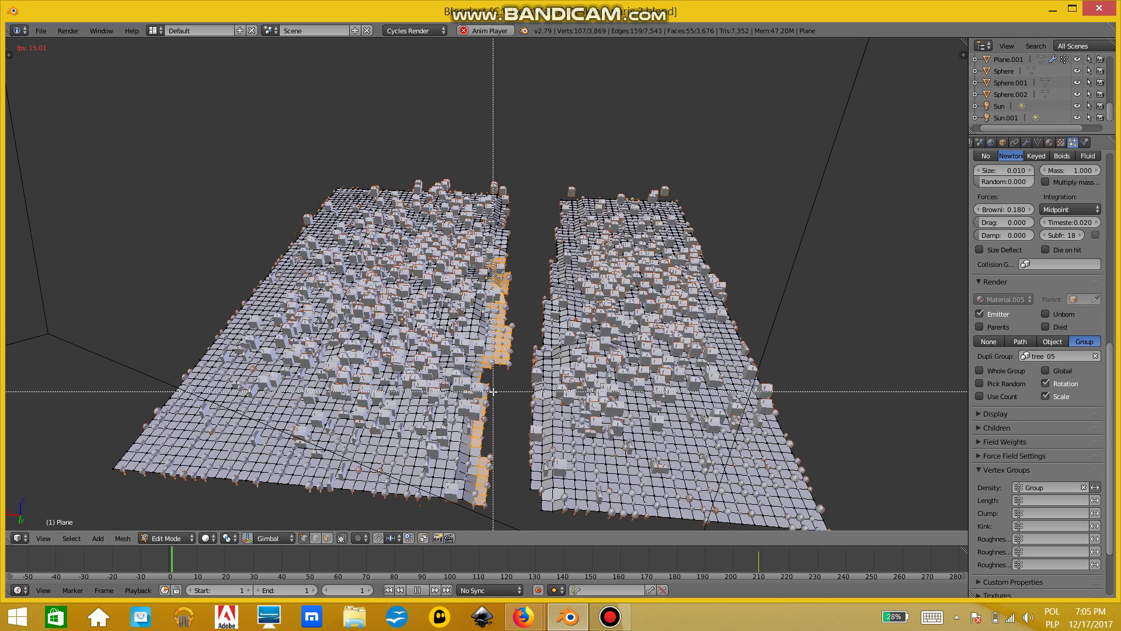
{"action": "key", "text": "Escape"}
{"action": "key", "text": "x"}
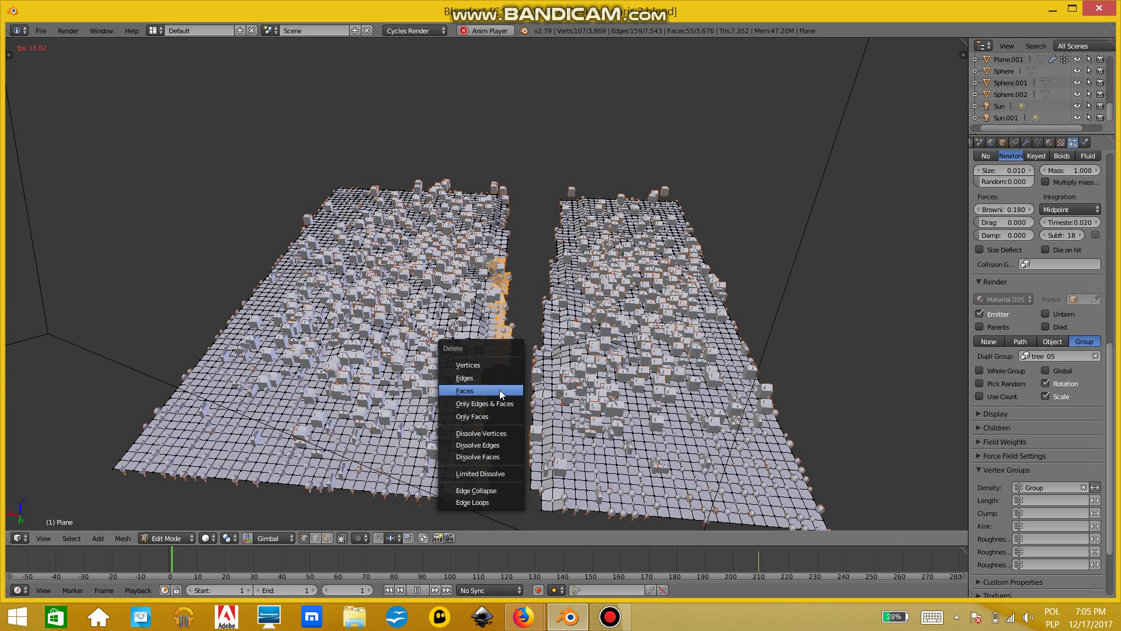
{"action": "left_click", "coordinate": [501, 394]}
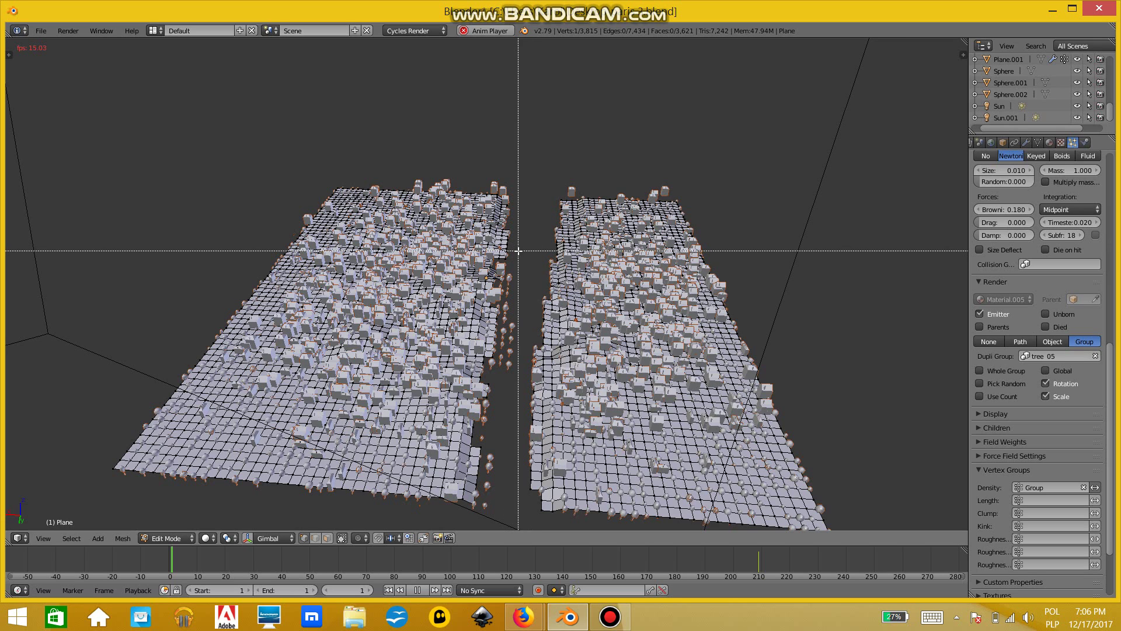
Step: Box-select the right bank's inner strip in two sections, from beyond the middle to the near edge
{"action": "key", "text": "b"}
{"action": "left_click_drag", "start_coordinate": [522, 253], "coordinate": [566, 347]}
{"action": "key", "text": "b"}
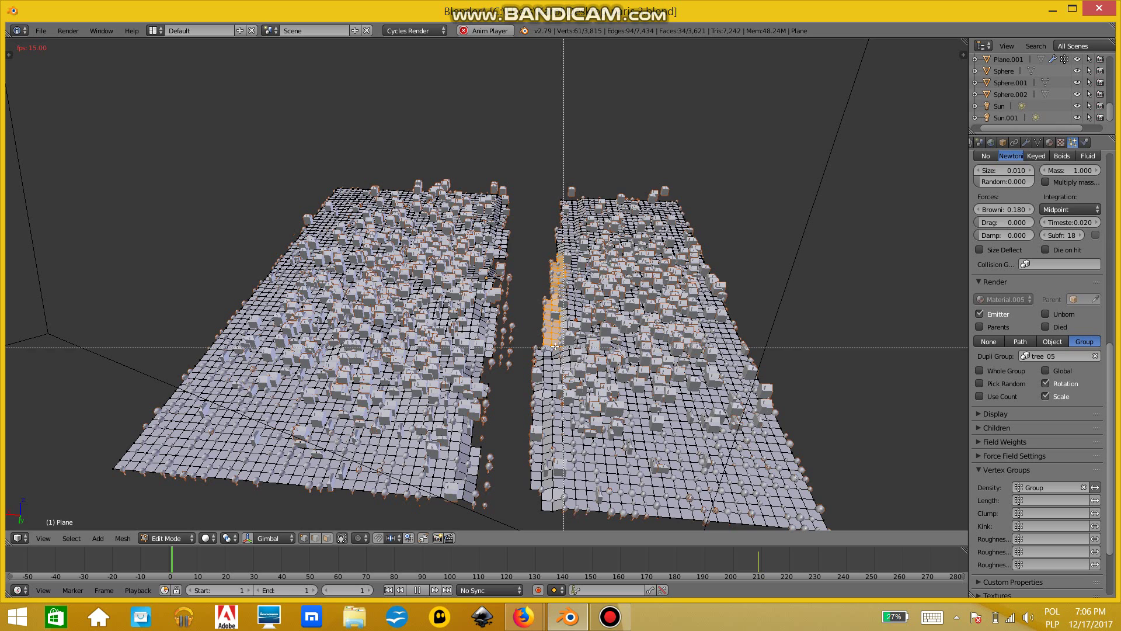
{"action": "left_click_drag", "start_coordinate": [520, 336], "coordinate": [542, 500]}
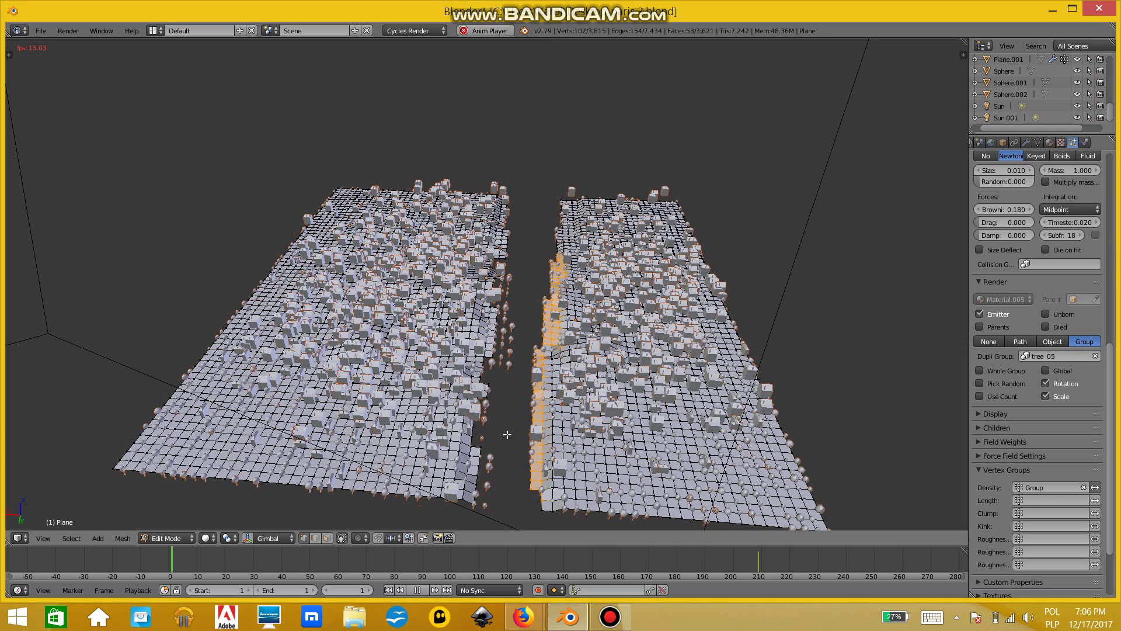
{"action": "key", "text": "e"}
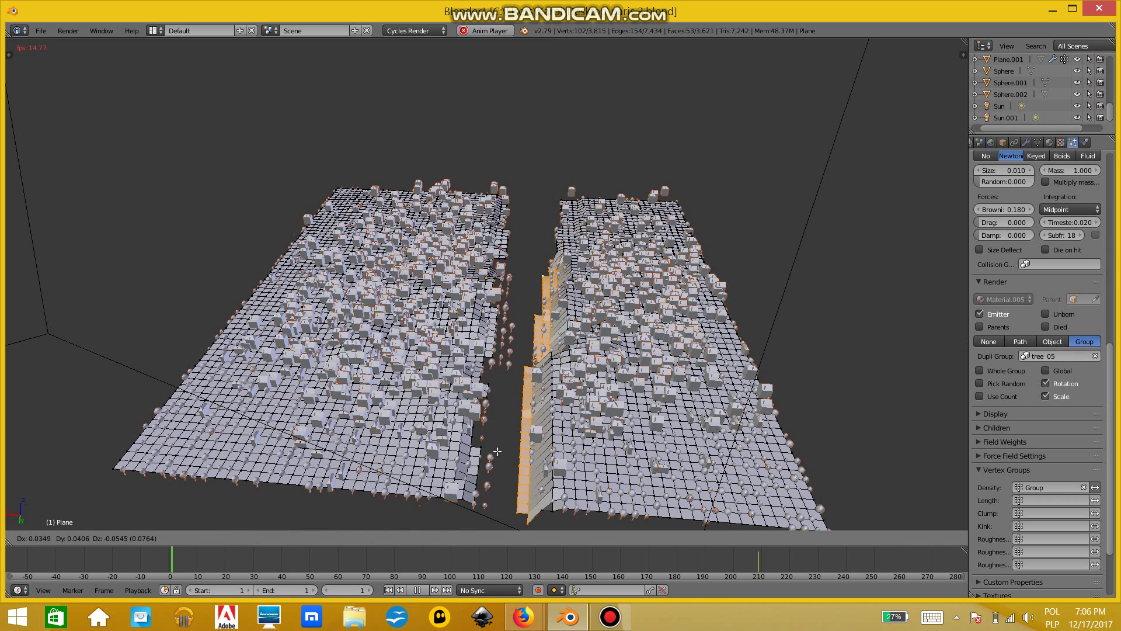
{"action": "left_click", "coordinate": [497, 448]}
{"action": "key", "text": "ctrl+z"}
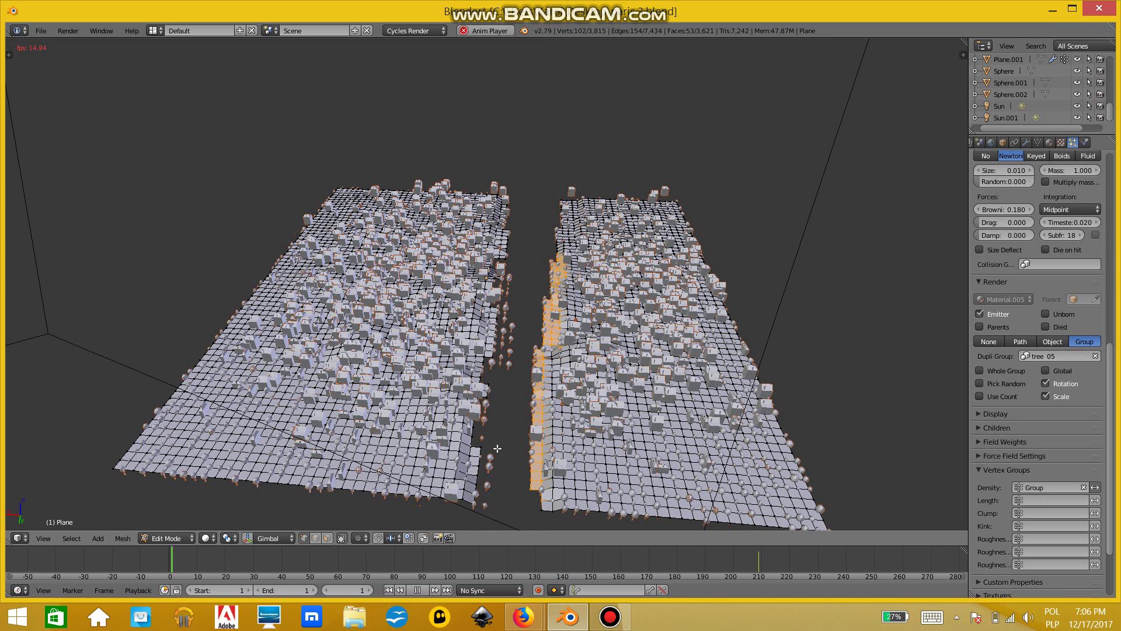
Step: Delete the selected faces of the right bank's inner strip
{"action": "key", "text": "x"}
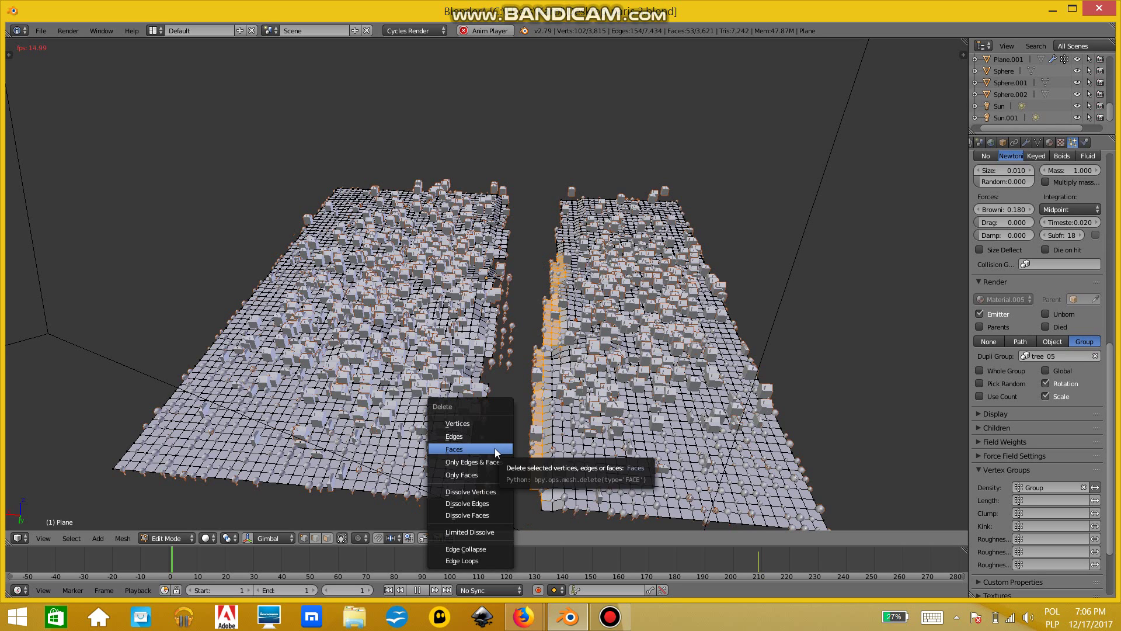
{"action": "left_click", "coordinate": [496, 447]}
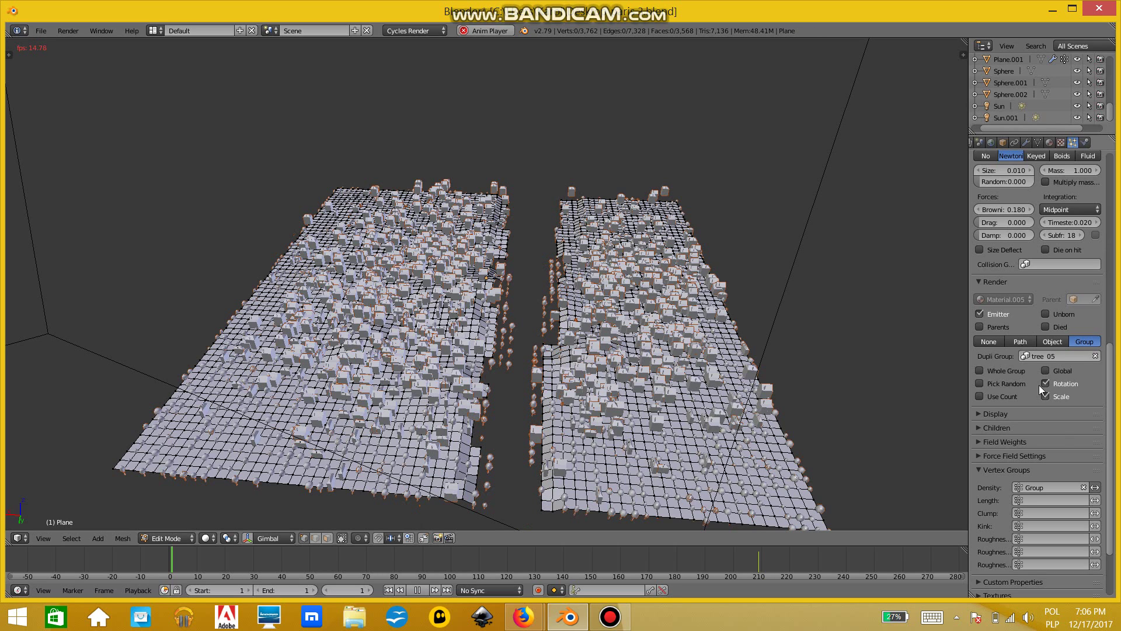
Step: Return the split terrain to Object Mode
{"action": "left_click", "coordinate": [1002, 143]}
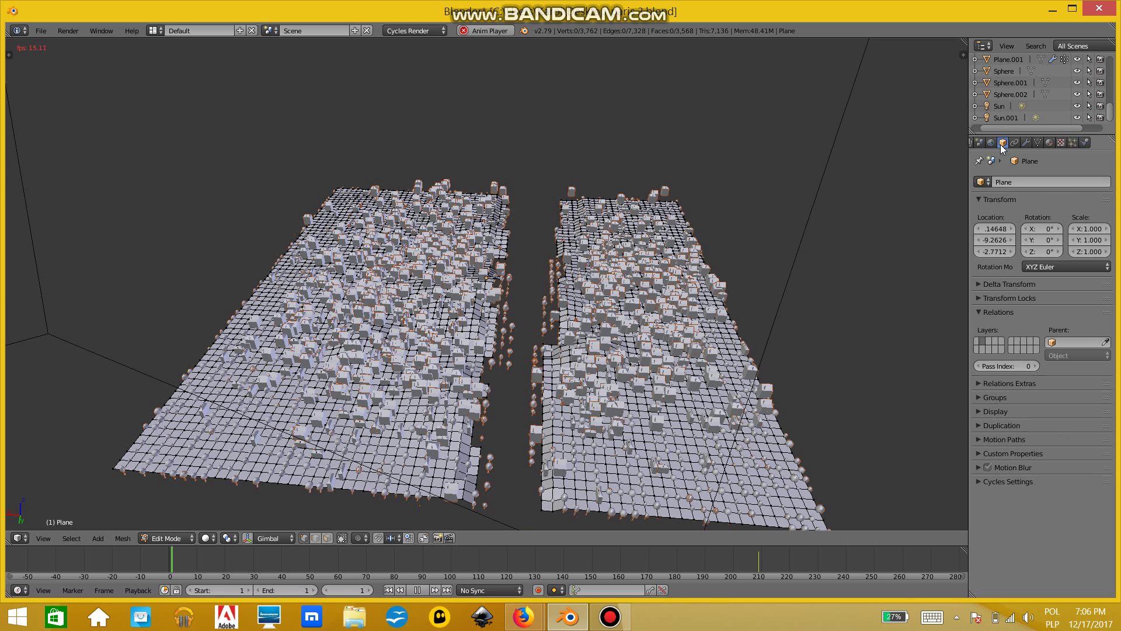
{"action": "left_click", "coordinate": [1073, 143]}
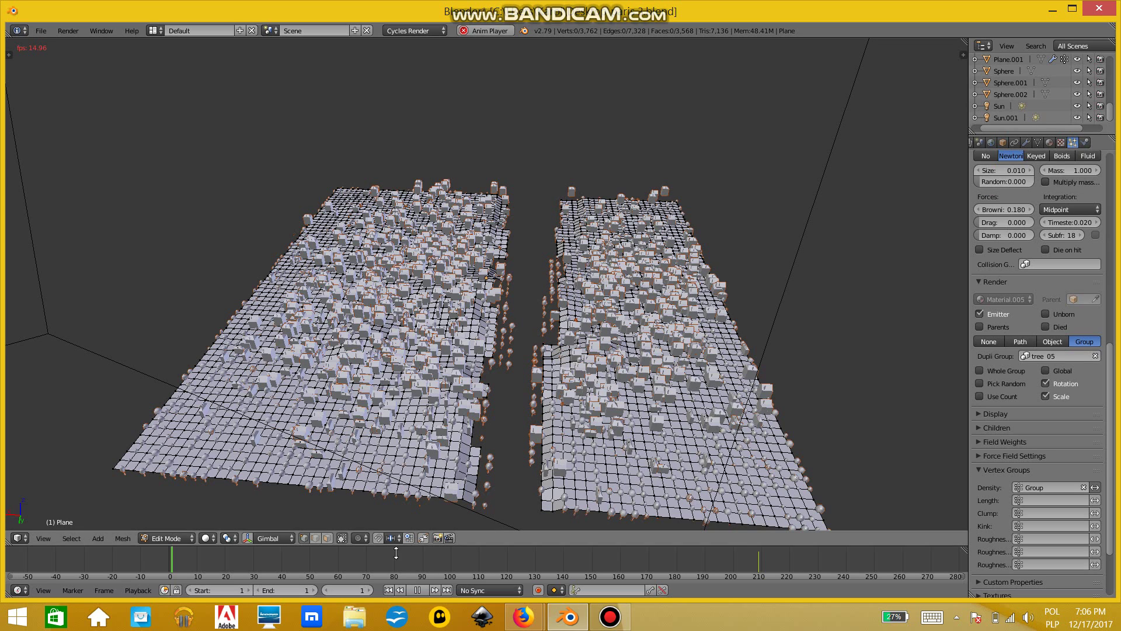
{"action": "left_click", "coordinate": [169, 541]}
{"action": "left_click", "coordinate": [169, 523]}
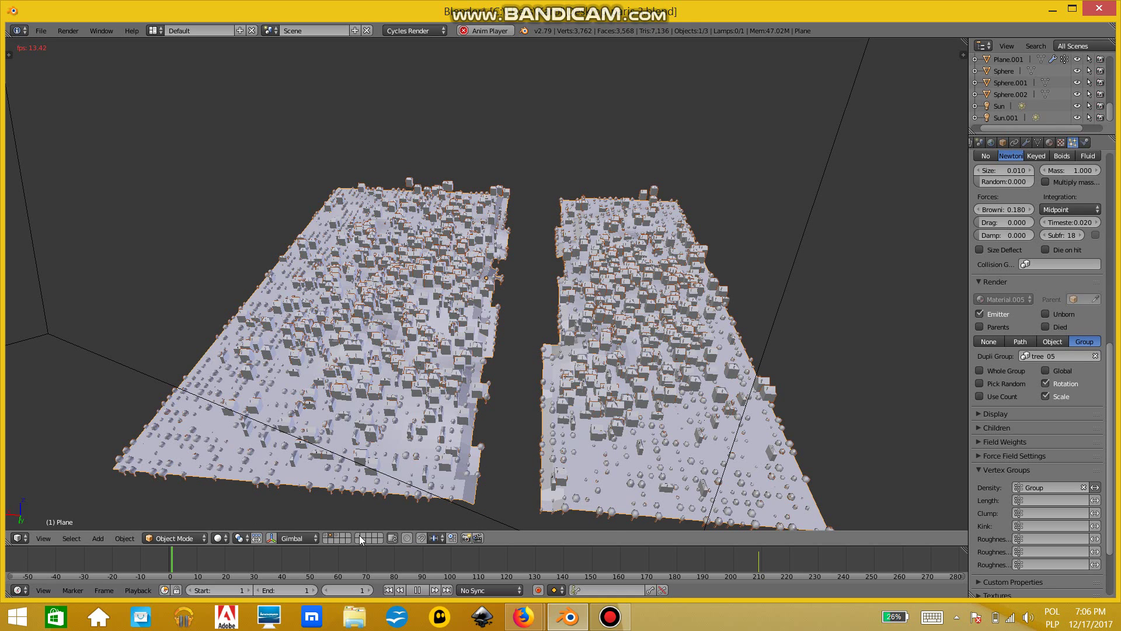
Step: Show the layer holding the separate river strip and move the strip onto the grid around the 3D cursor
{"action": "left_click", "coordinate": [337, 540]}
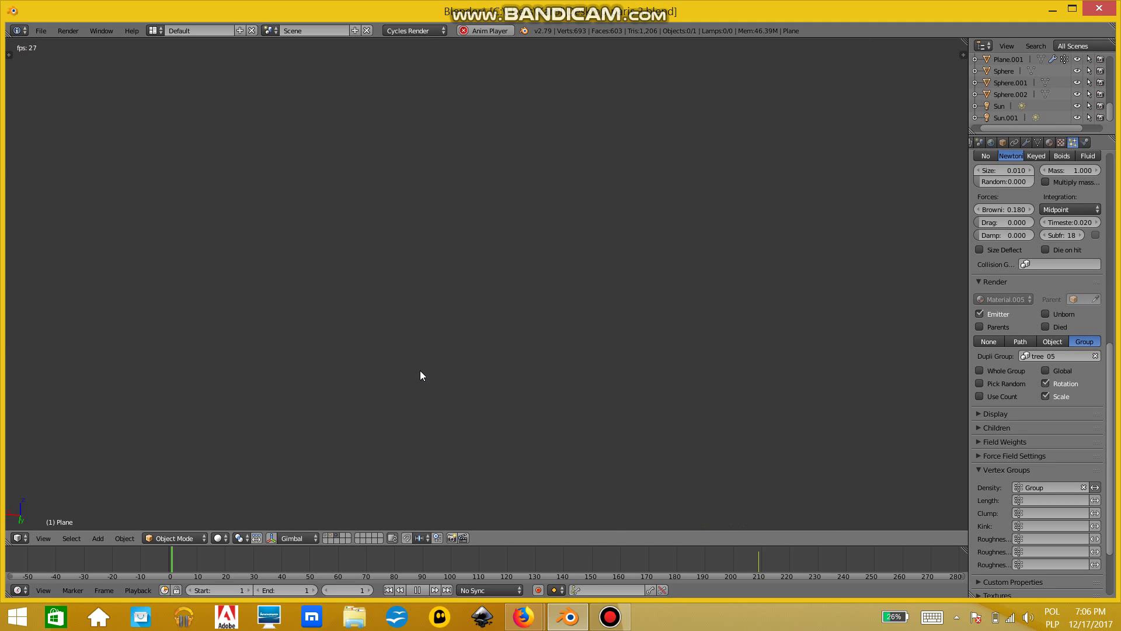
{"action": "scroll", "coordinate": [420, 370], "scroll_direction": "down", "scroll_amount": 15}
{"action": "scroll", "coordinate": [442, 356], "scroll_direction": "up", "scroll_amount": 5}
{"action": "right_click", "coordinate": [602, 488]}
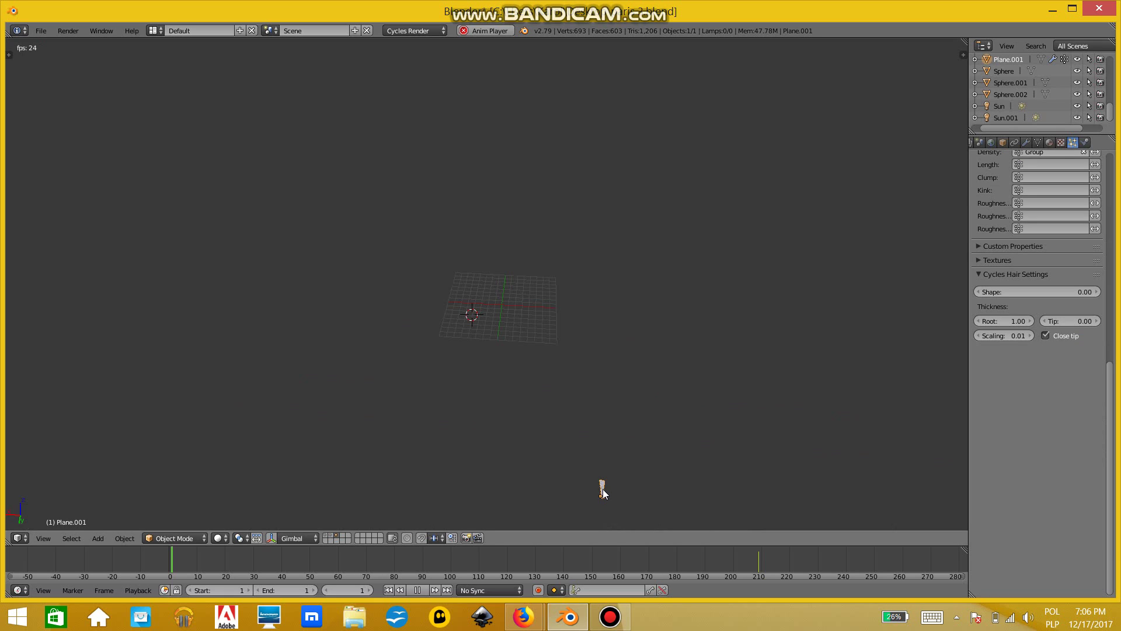
{"action": "key", "text": "g"}
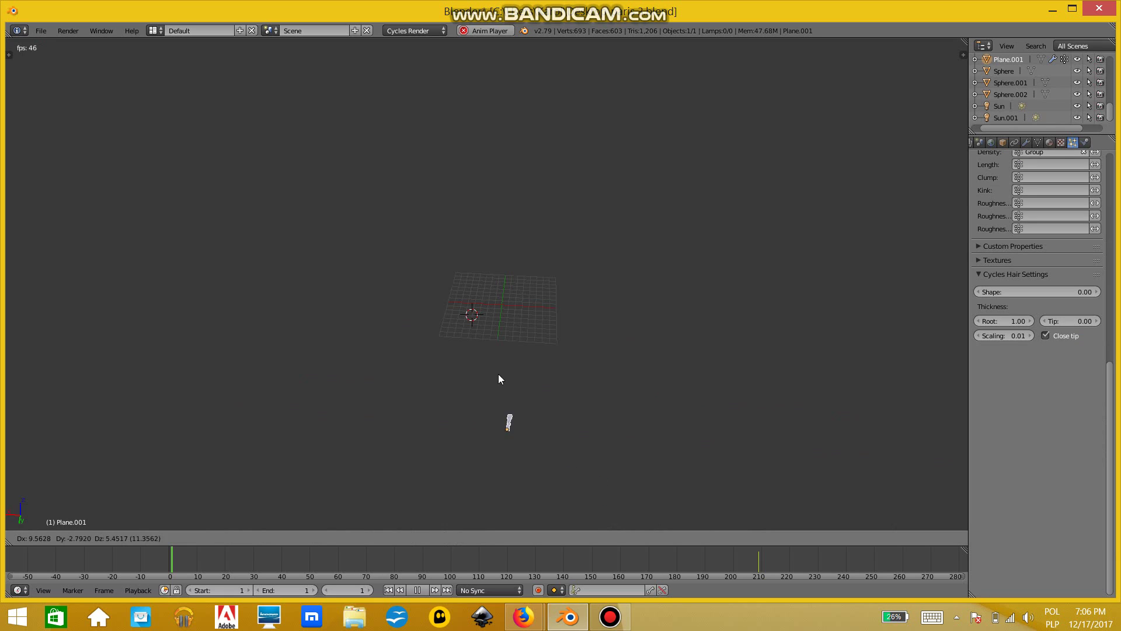
{"action": "left_click", "coordinate": [473, 320]}
{"action": "scroll", "coordinate": [473, 368], "scroll_direction": "up", "scroll_amount": 4}
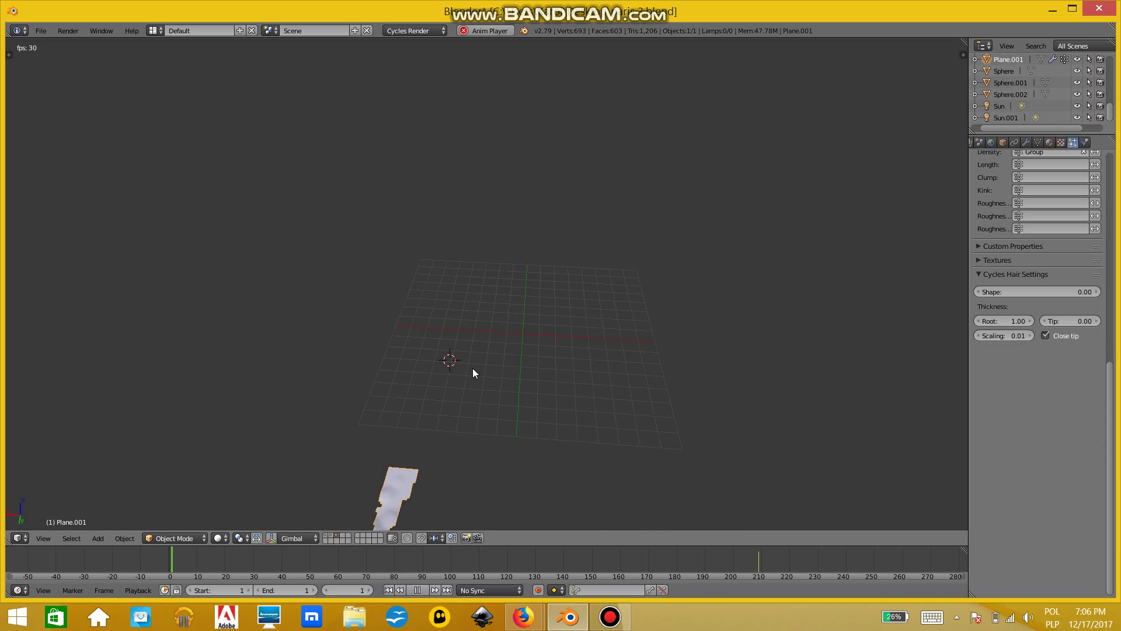
{"action": "key", "text": "g"}
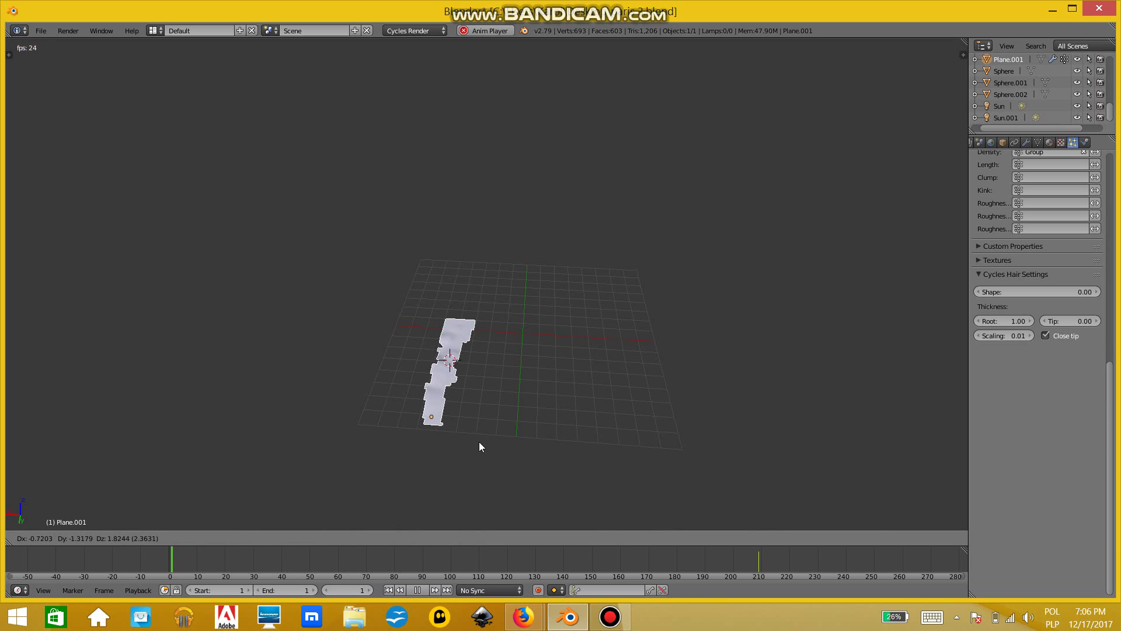
{"action": "left_click", "coordinate": [460, 318]}
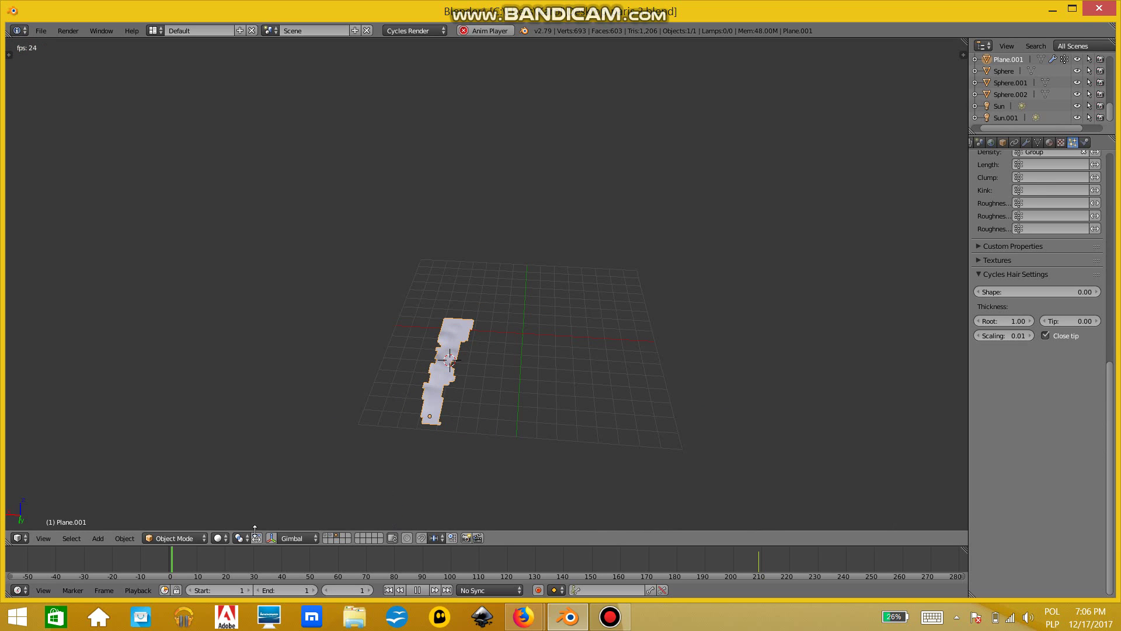
{"action": "left_click", "coordinate": [187, 539]}
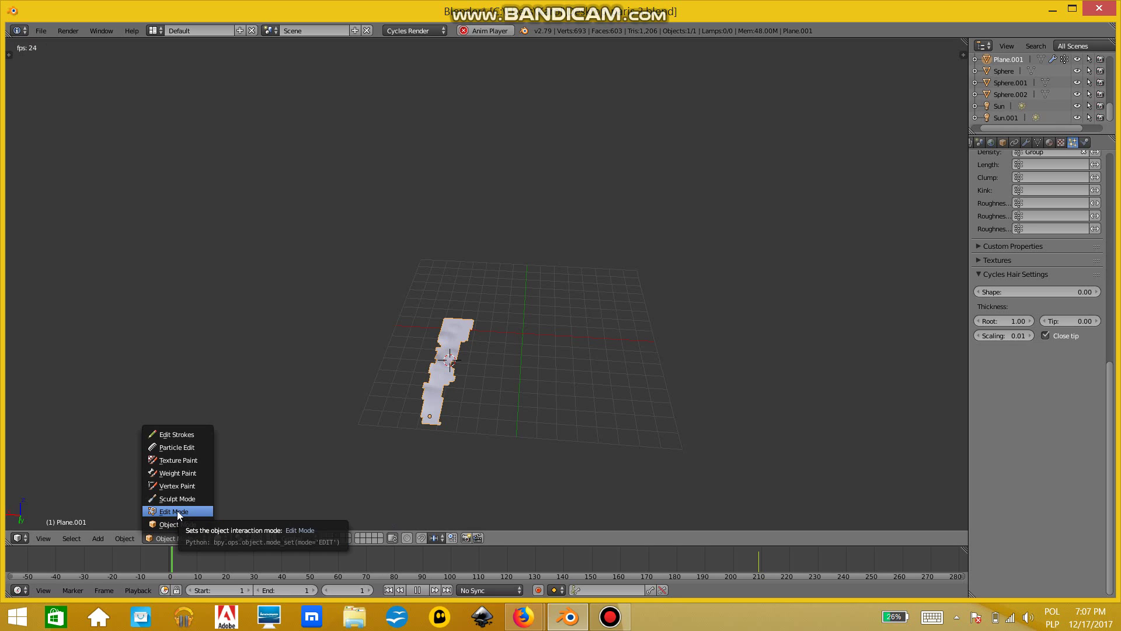
{"action": "left_click", "coordinate": [330, 535]}
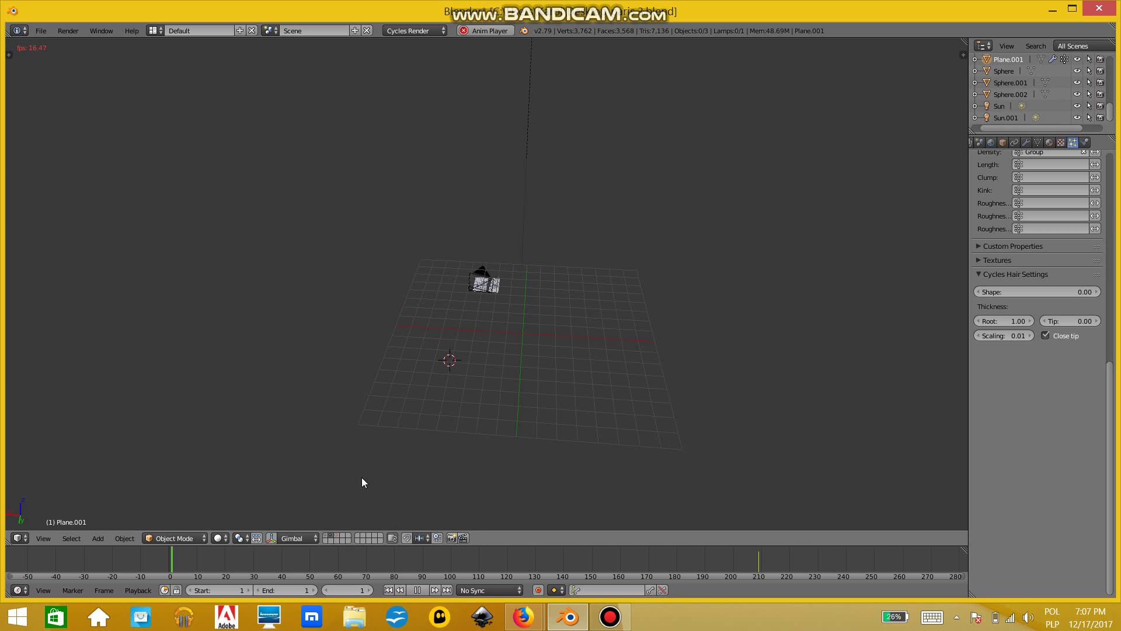
{"action": "scroll", "coordinate": [475, 392], "scroll_direction": "up", "scroll_amount": 5}
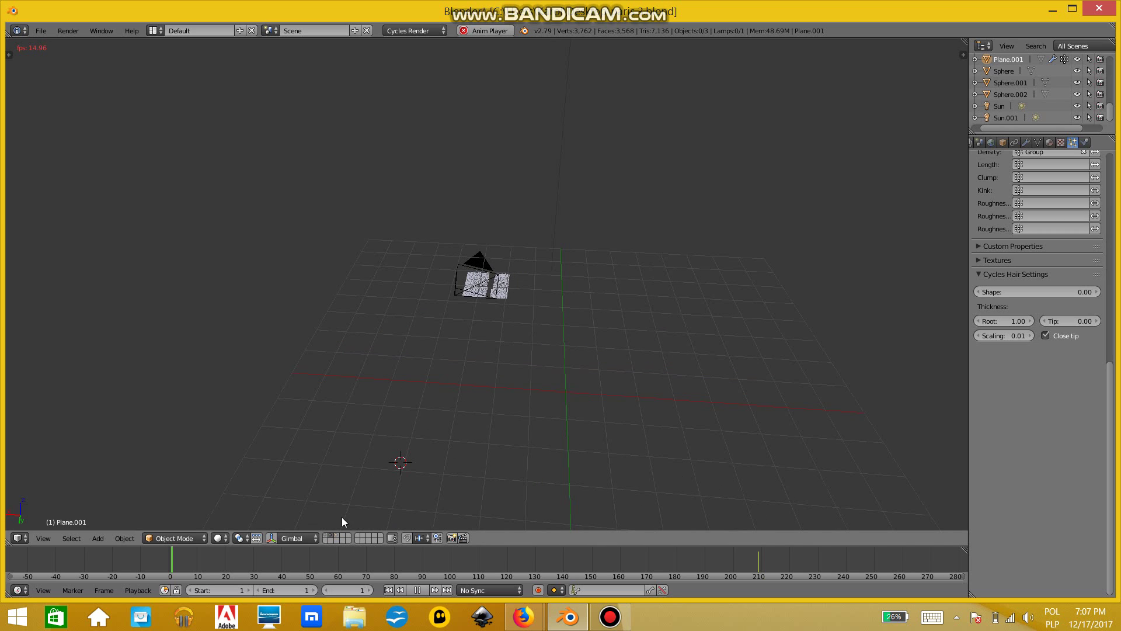
{"action": "key", "text": "m"}
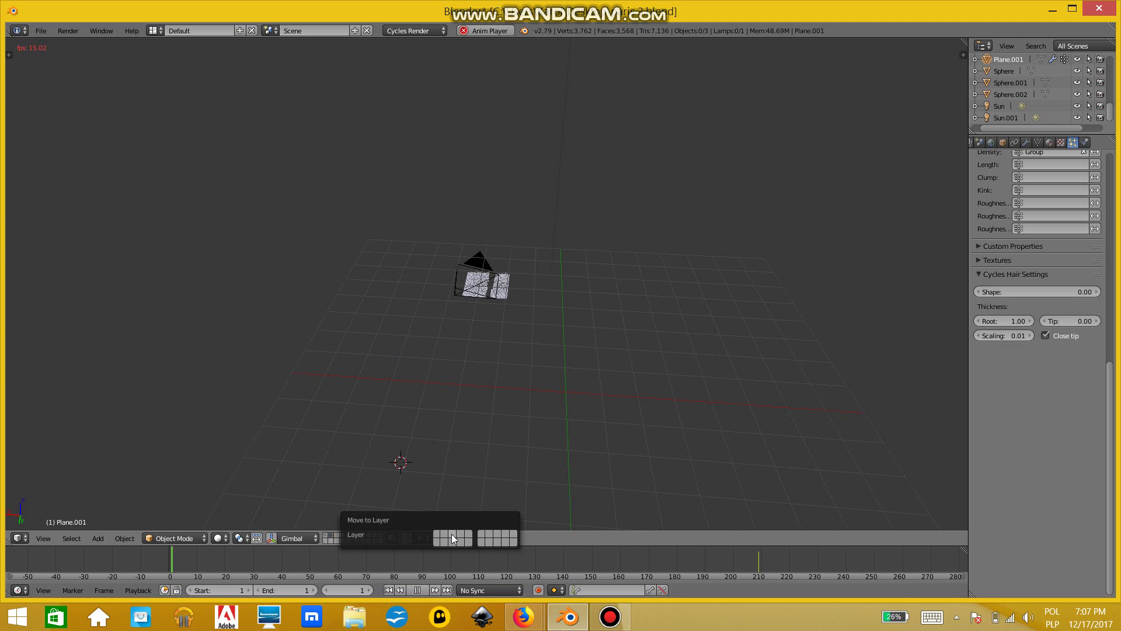
{"action": "left_click", "coordinate": [339, 538]}
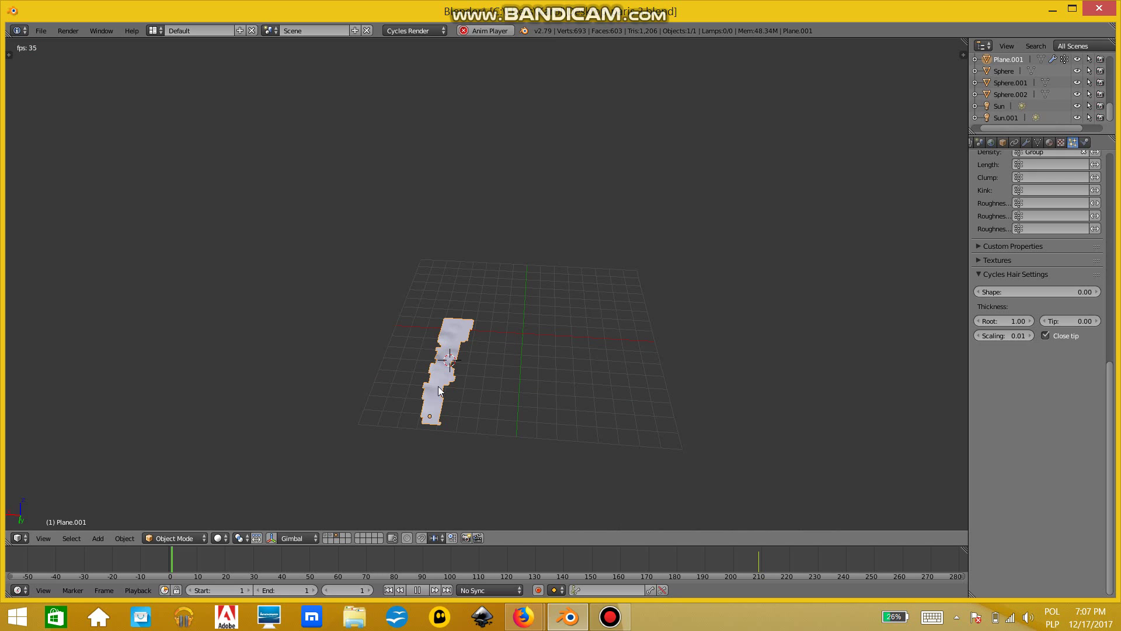
Step: Move the river strip onto the split terrain's layer and display that layer
{"action": "key", "text": "m"}
{"action": "left_click", "coordinate": [559, 454]}
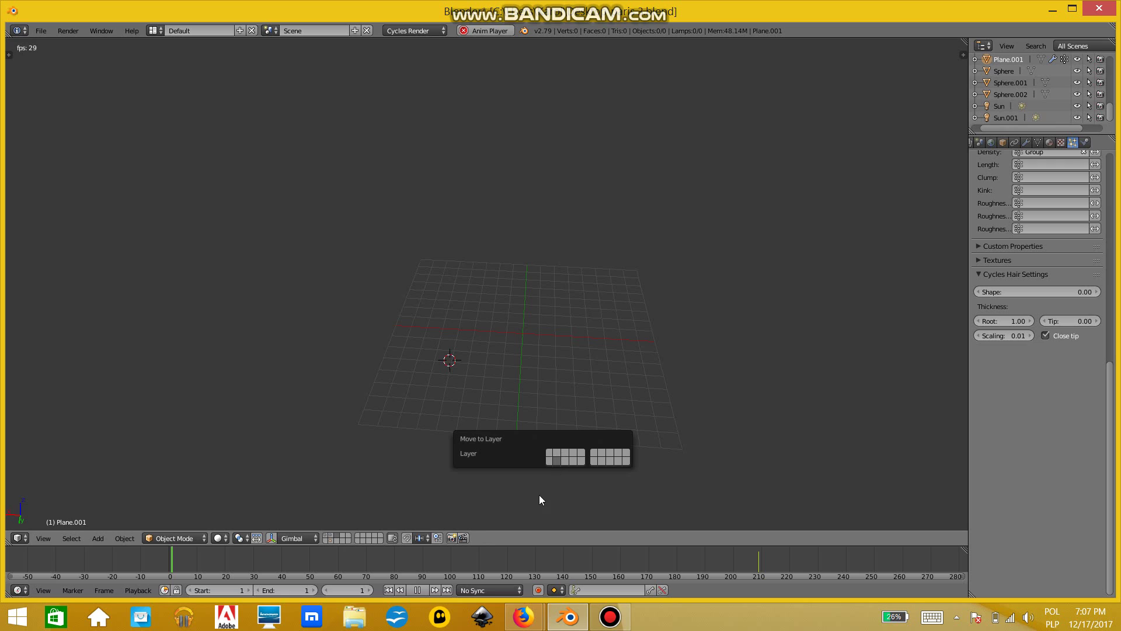
{"action": "left_click", "coordinate": [332, 541]}
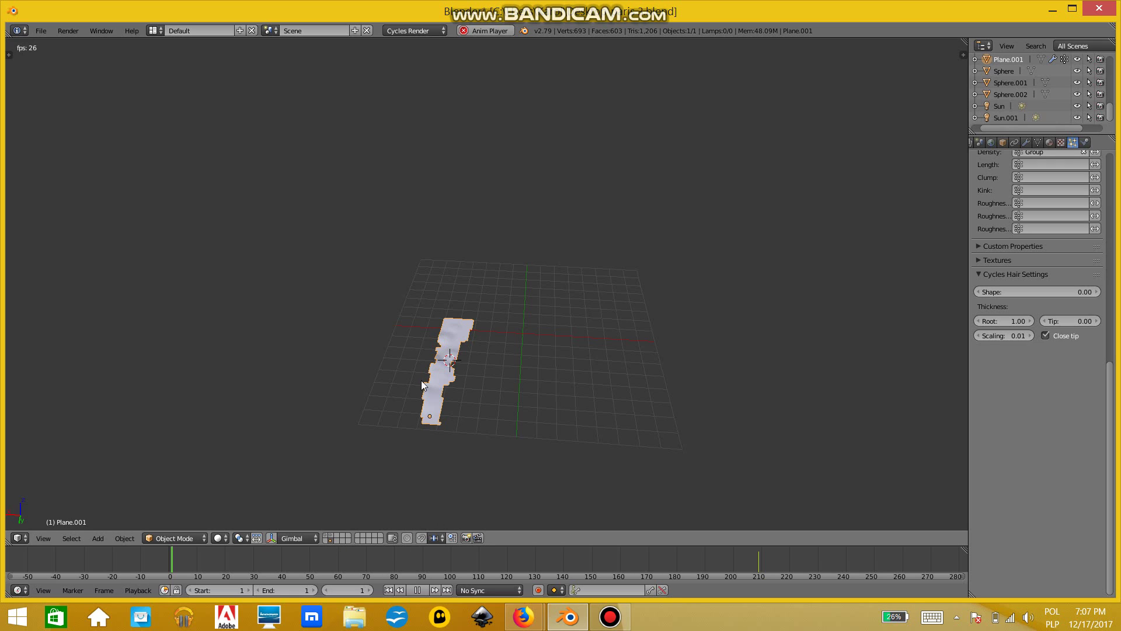
{"action": "key", "text": "m"}
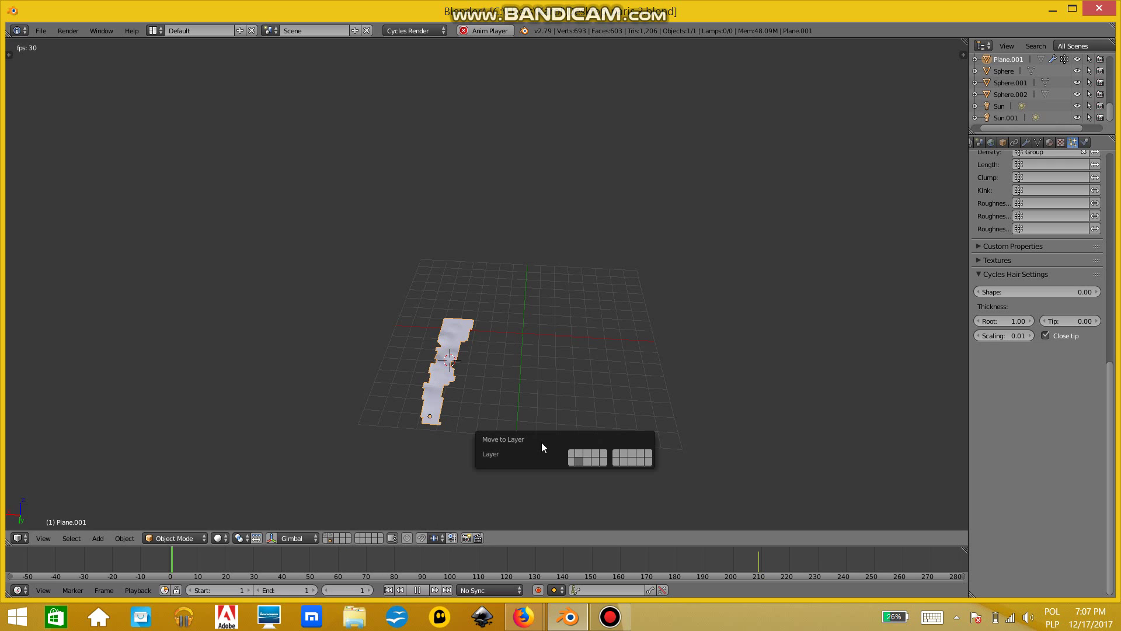
{"action": "left_click", "coordinate": [579, 454]}
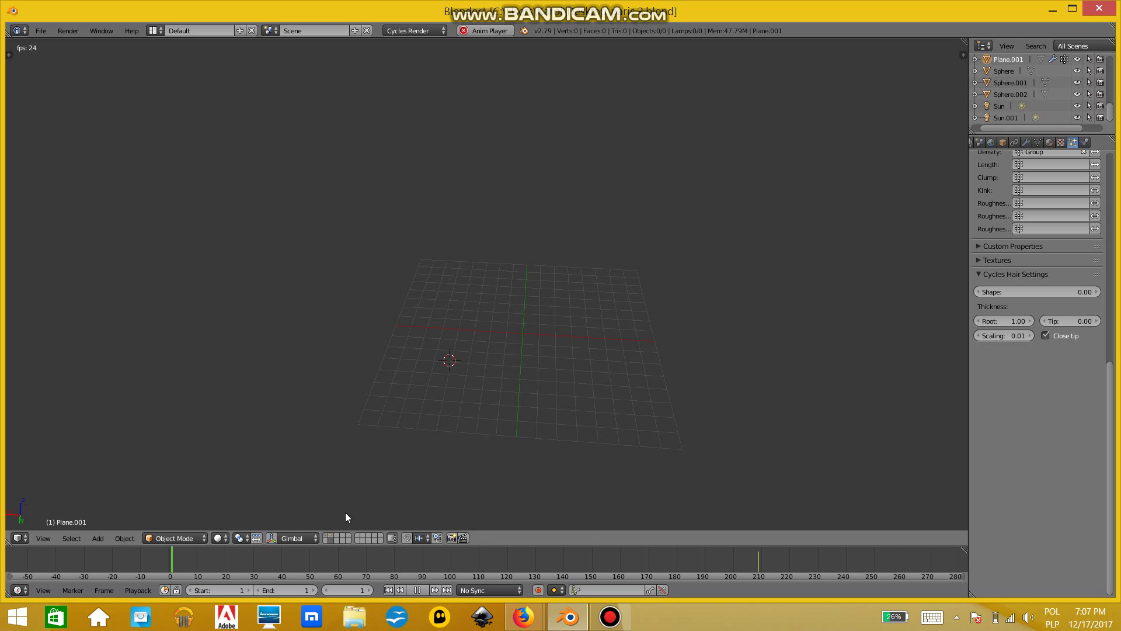
{"action": "left_click", "coordinate": [332, 537]}
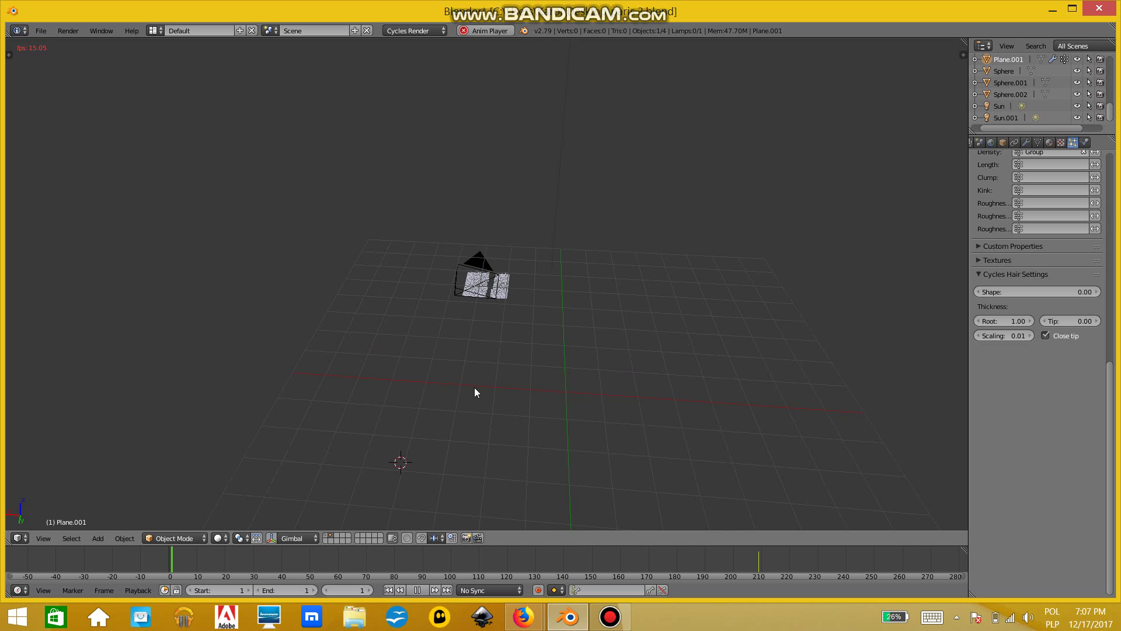
Step: Move the river strip close beside the split terrain near the camera
{"action": "key", "text": "g"}
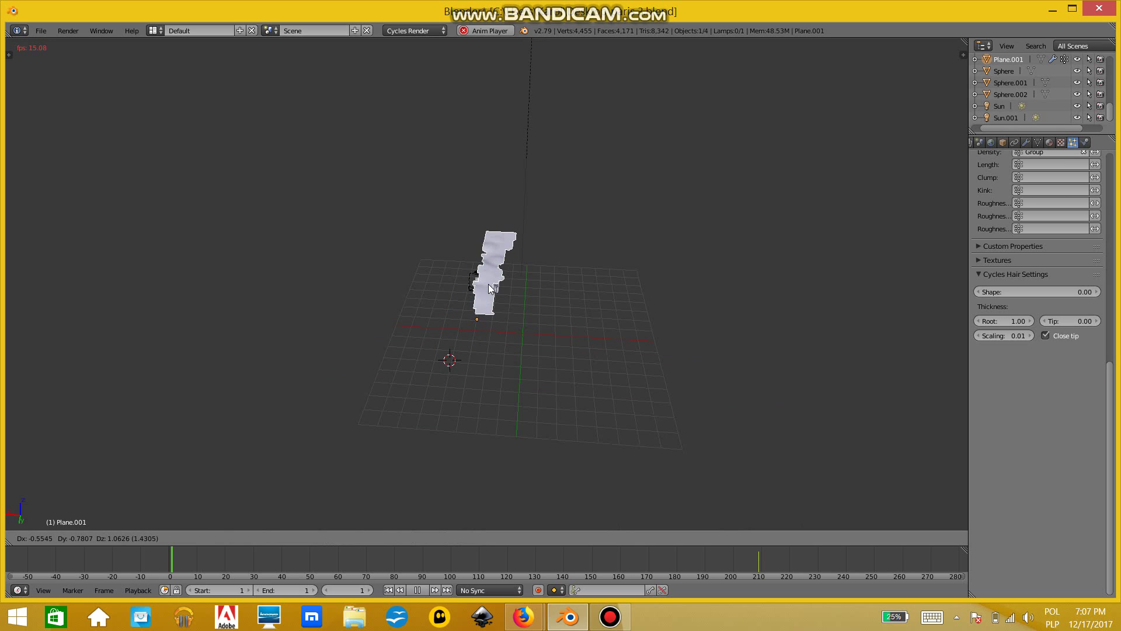
{"action": "left_click", "coordinate": [527, 300]}
{"action": "scroll", "coordinate": [480, 319], "scroll_direction": "up", "scroll_amount": 5}
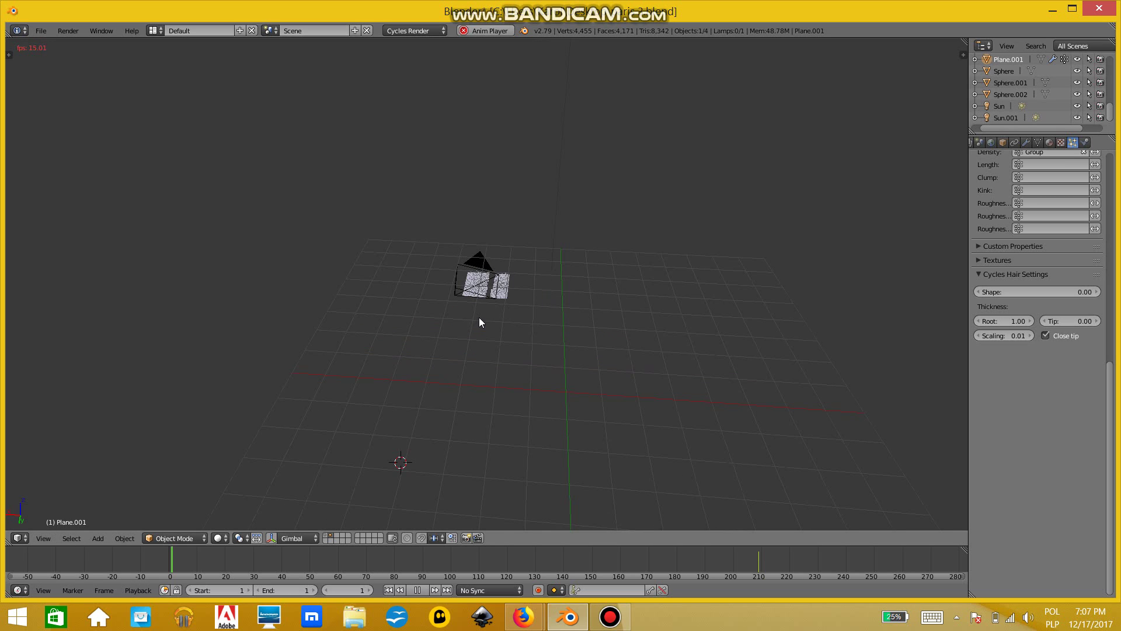
{"action": "scroll", "coordinate": [470, 331], "scroll_direction": "down", "scroll_amount": 6}
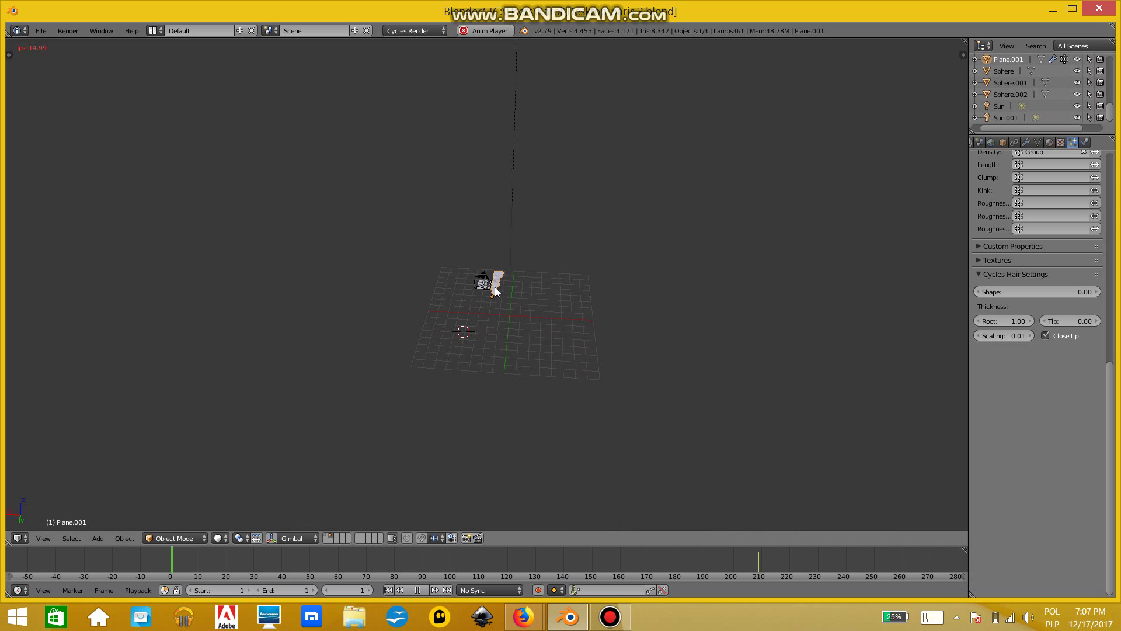
Step: Select the split terrain and move it away from the camera toward the grid's X axis
{"action": "right_click", "coordinate": [496, 321]}
{"action": "scroll", "coordinate": [498, 325], "scroll_direction": "up", "scroll_amount": 5}
{"action": "scroll", "coordinate": [510, 355], "scroll_direction": "down", "scroll_amount": 3}
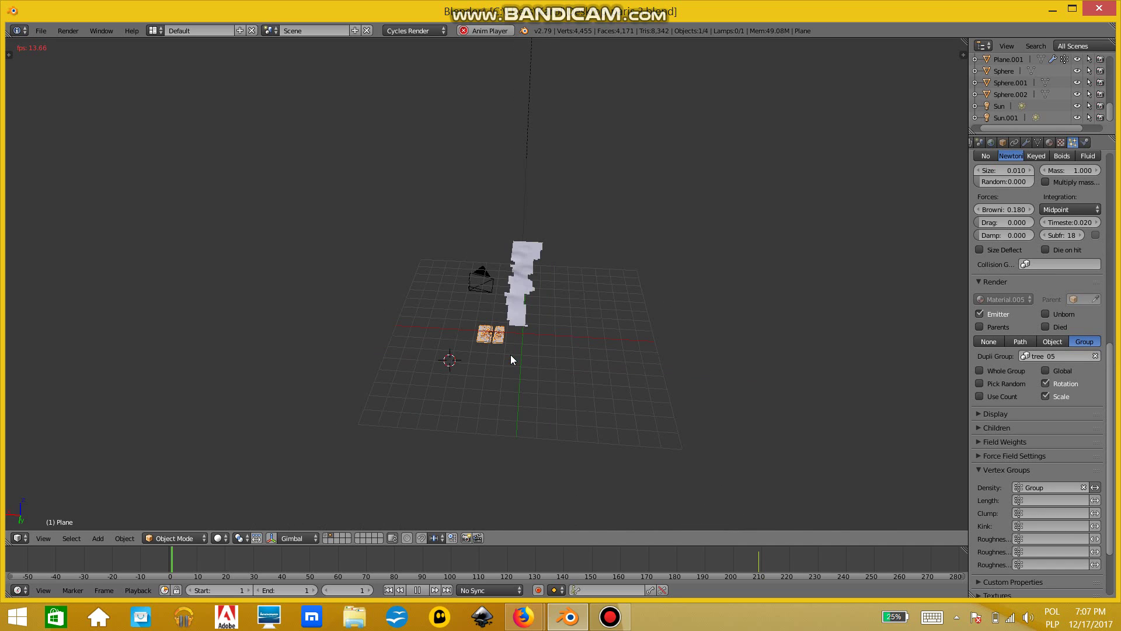
Step: Move the river strip along the global Y axis past the grid, then lower it along the global Z axis
{"action": "right_click", "coordinate": [518, 284]}
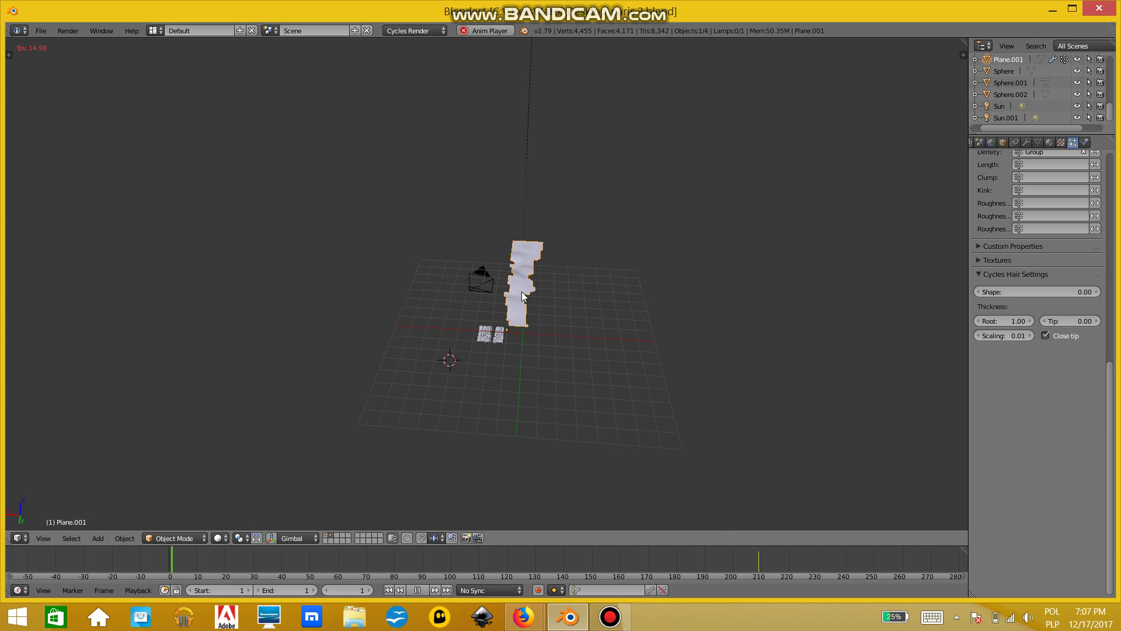
{"action": "key", "text": "g"}
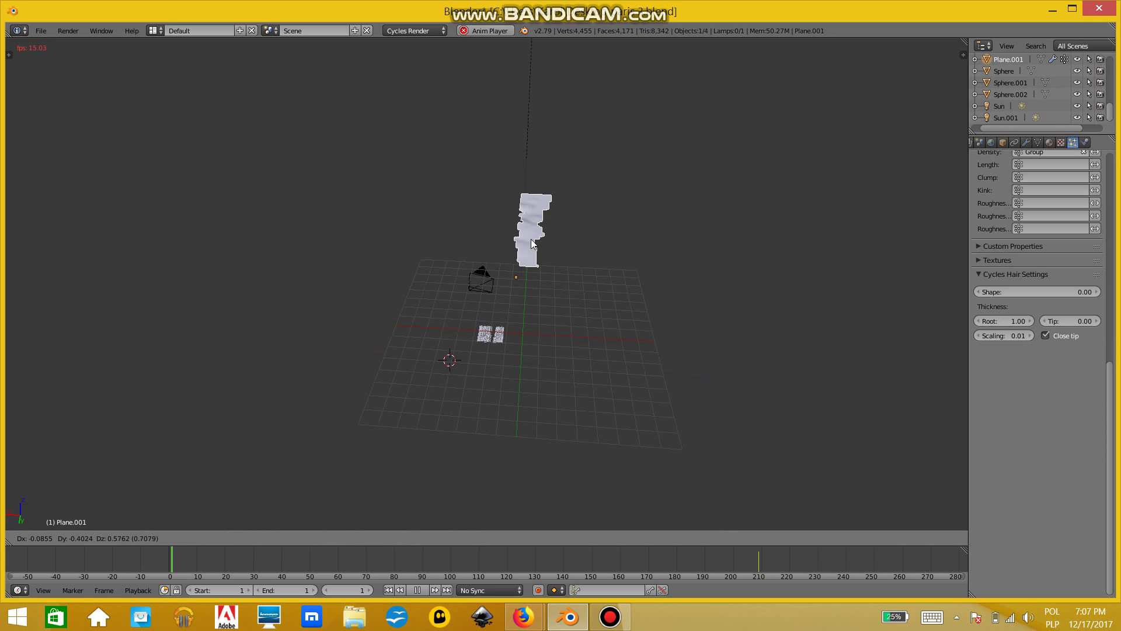
{"action": "key", "text": "y"}
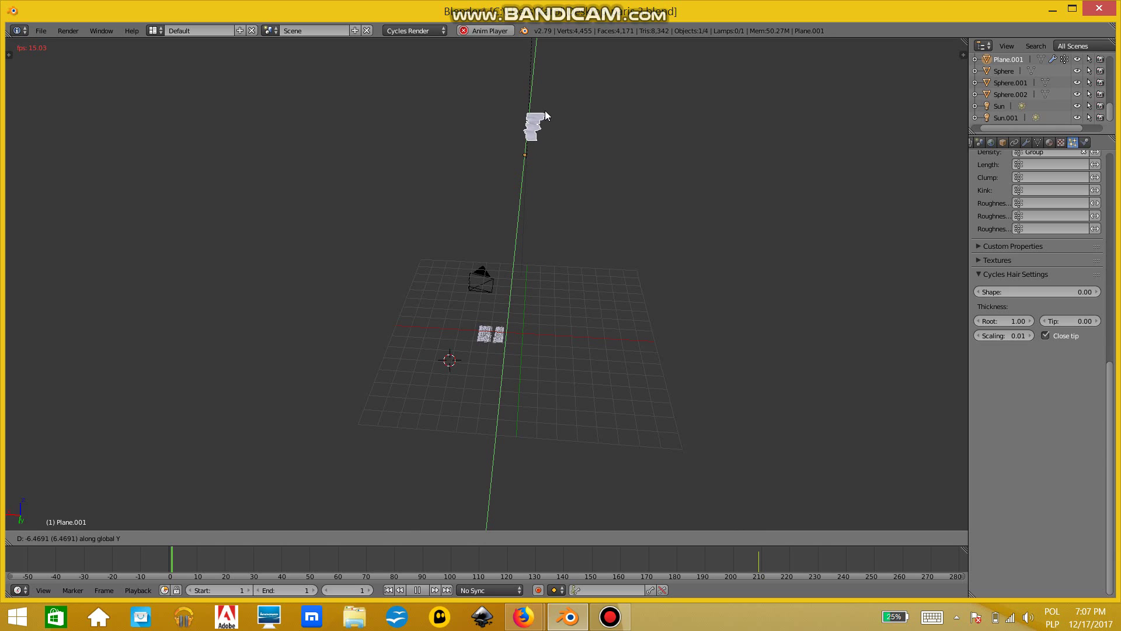
{"action": "left_click", "coordinate": [553, 95]}
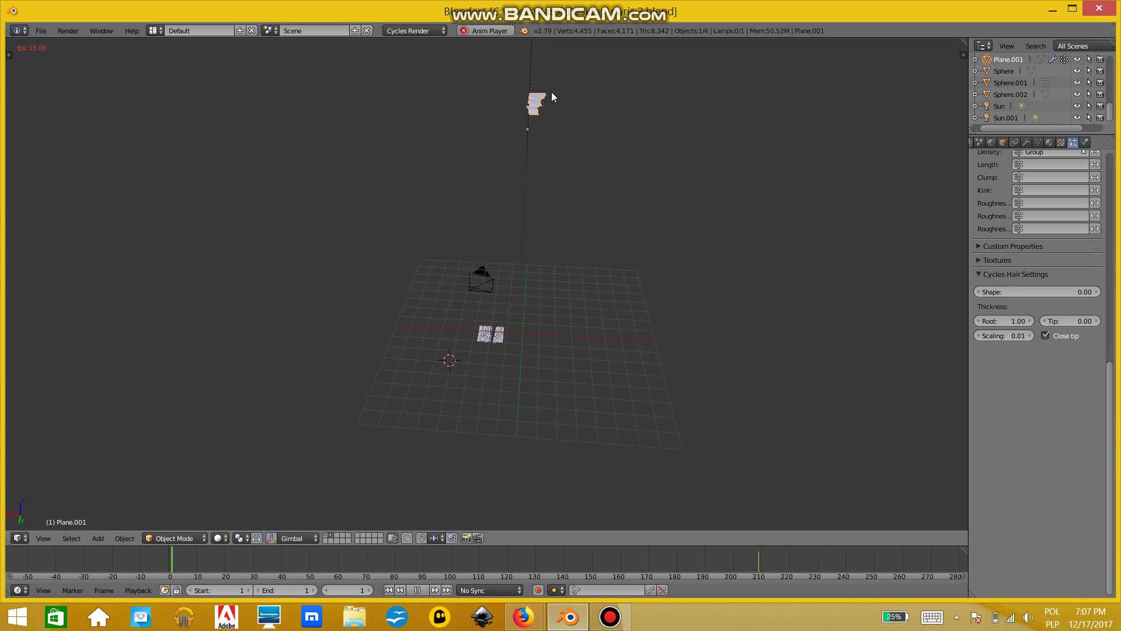
{"action": "key", "text": "g"}
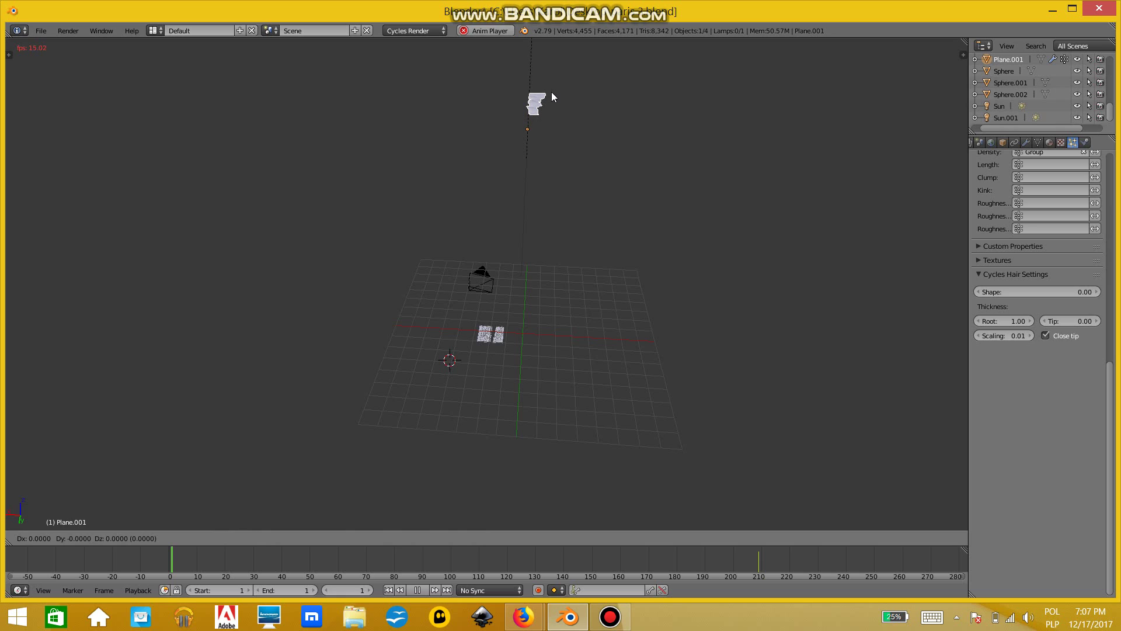
{"action": "key", "text": "x"}
{"action": "key", "text": "z"}
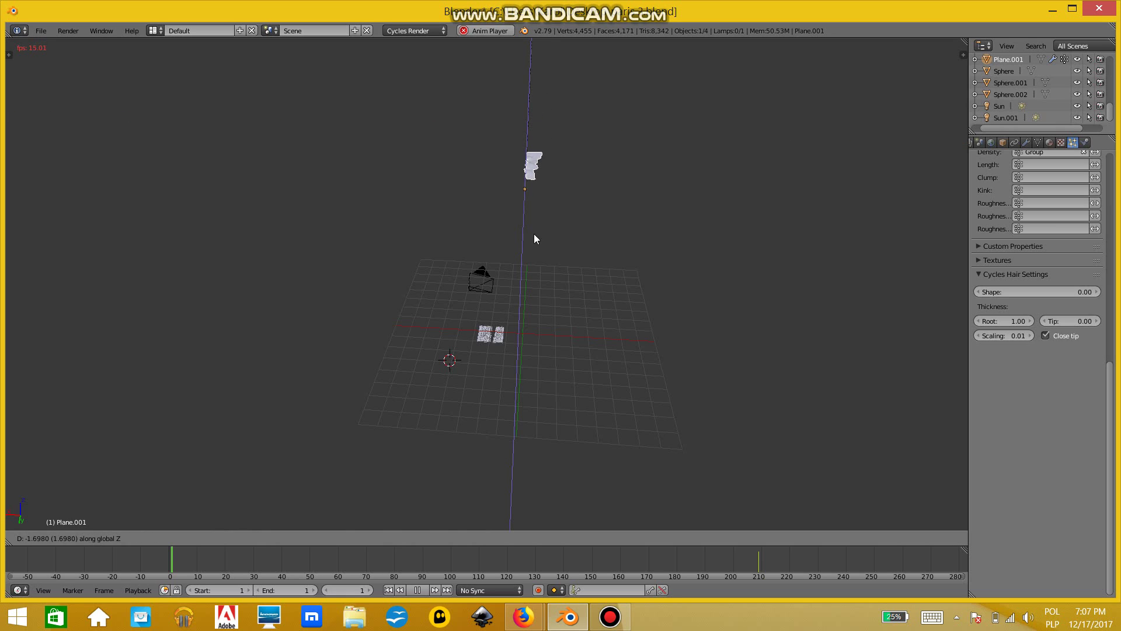
{"action": "left_click", "coordinate": [533, 502]}
Step: Move the river strip over to the split terrain and center the view on it
{"action": "scroll", "coordinate": [524, 459], "scroll_direction": "down", "scroll_amount": 5}
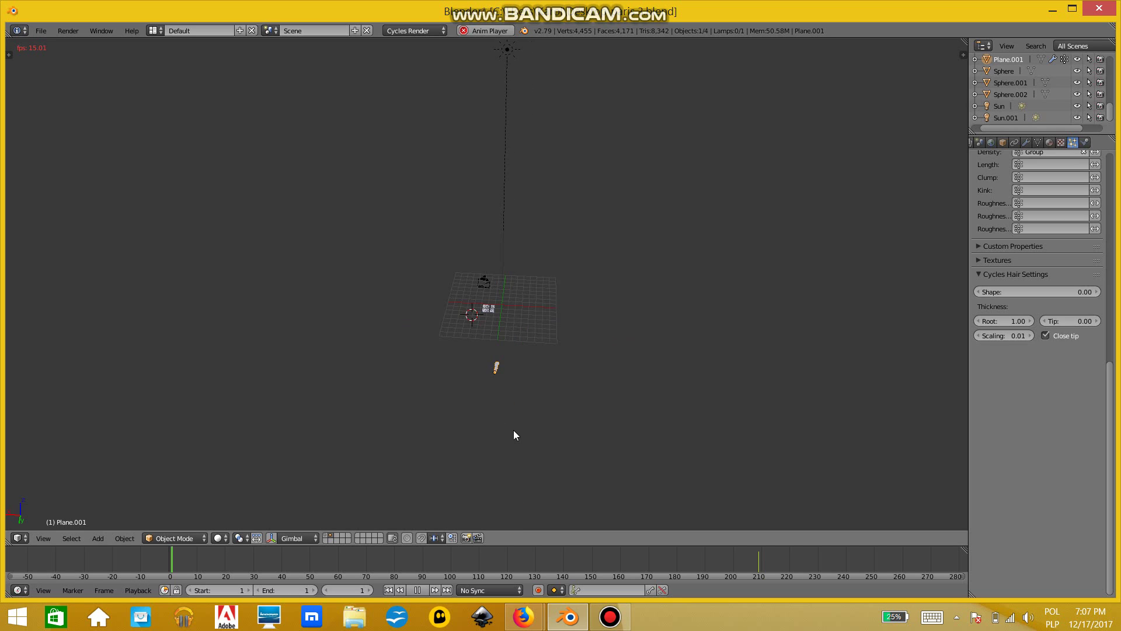
{"action": "middle_click_drag", "start_coordinate": [513, 430], "coordinate": [405, 436]}
{"action": "key", "text": "g"}
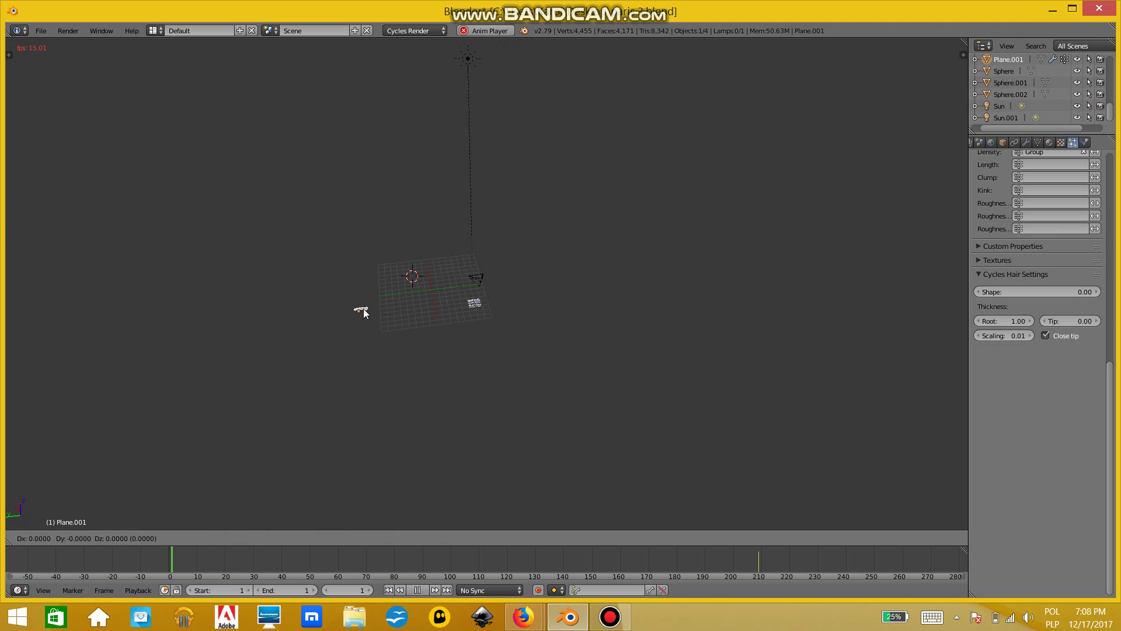
{"action": "left_click", "coordinate": [479, 310]}
{"action": "key", "text": "KP_Decimal"}
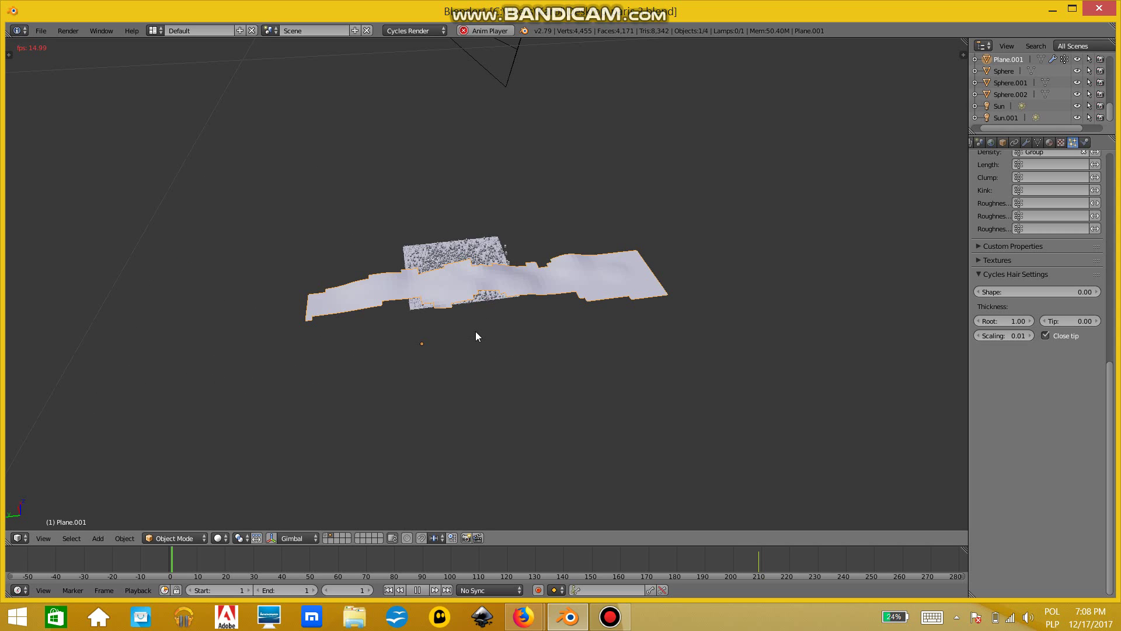
Step: Try to reposition the split terrain behind the river strip, undo the move, and reselect the strip
{"action": "right_click", "coordinate": [498, 285]}
{"action": "key", "text": "g"}
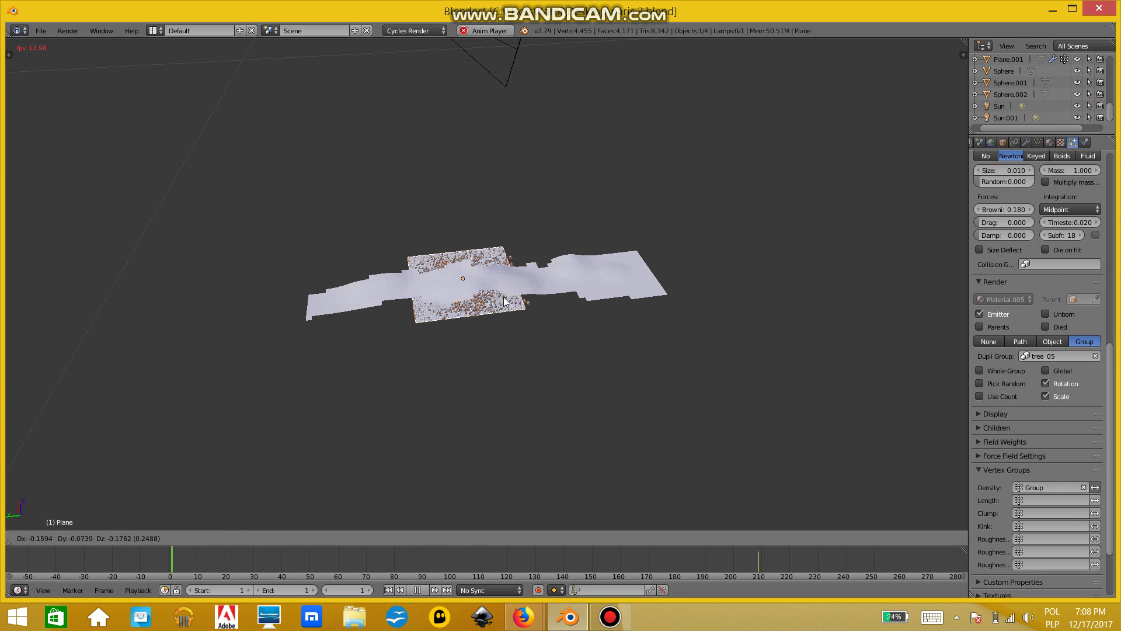
{"action": "left_click", "coordinate": [503, 275]}
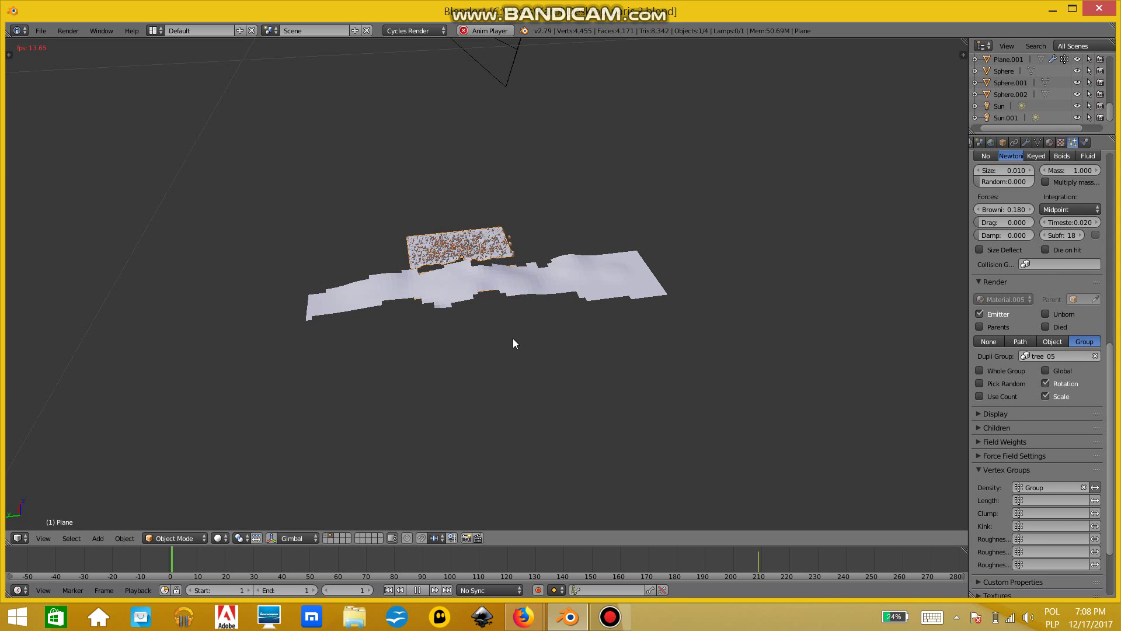
{"action": "key", "text": "ctrl+z"}
{"action": "right_click", "coordinate": [557, 291]}
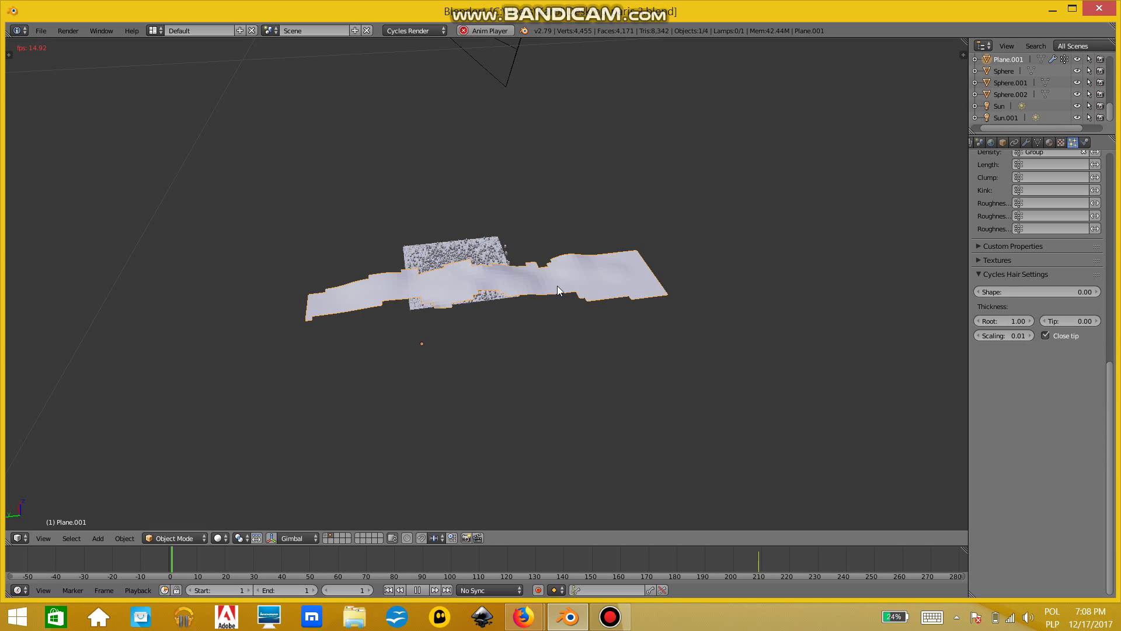
Step: Move the river strip along the global X axis beyond the split terrain, then lower it along the global Z axis
{"action": "key", "text": "g"}
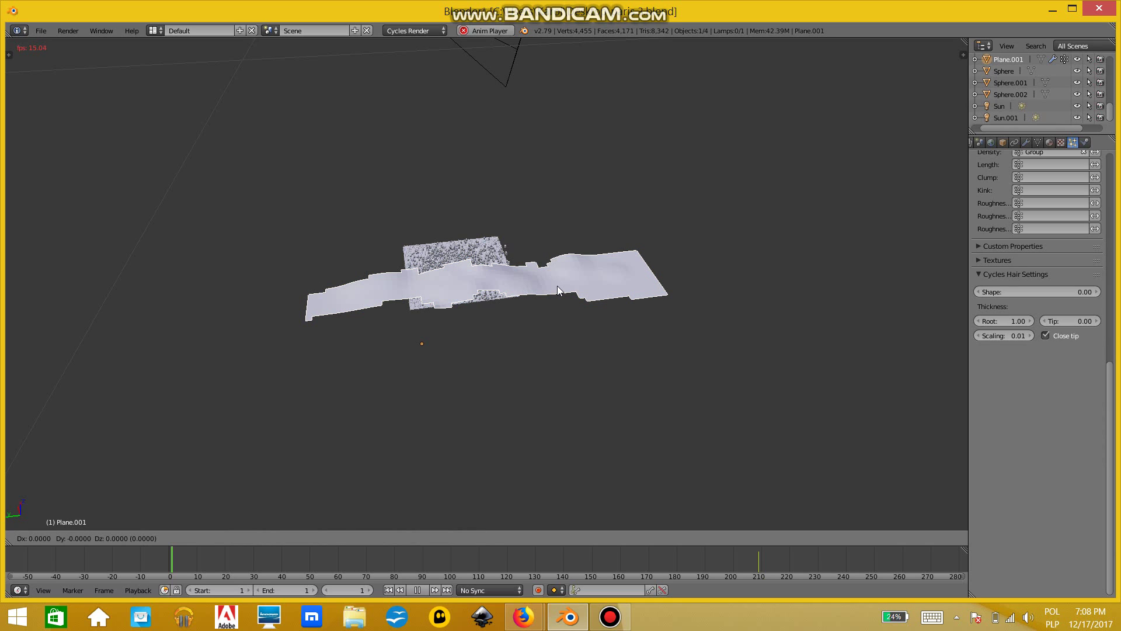
{"action": "key", "text": "x"}
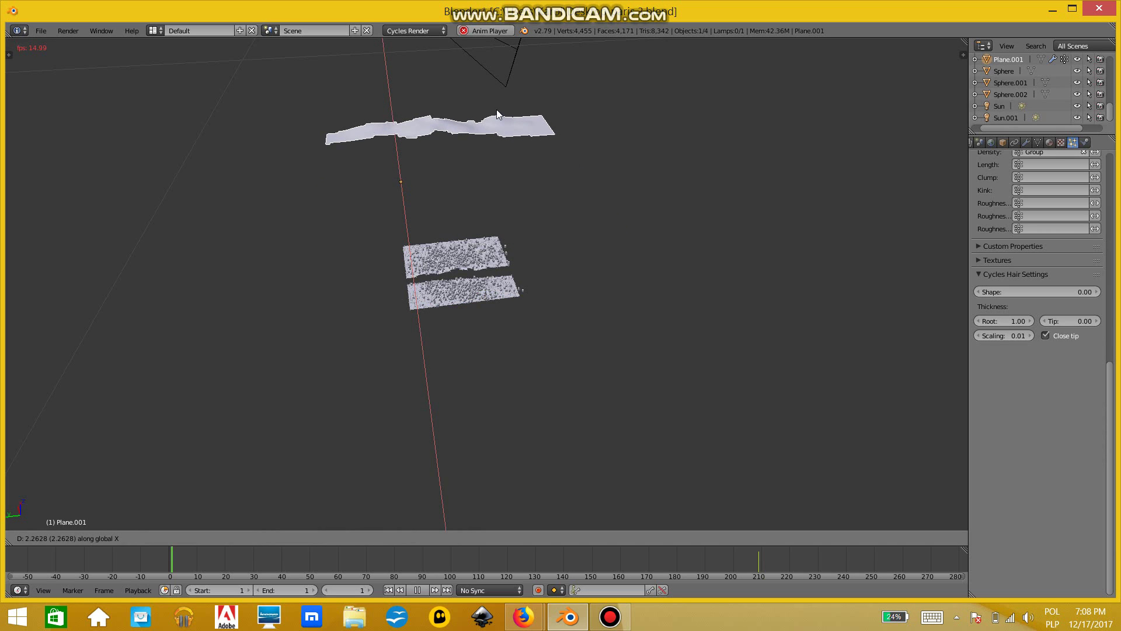
{"action": "left_click", "coordinate": [476, 66]}
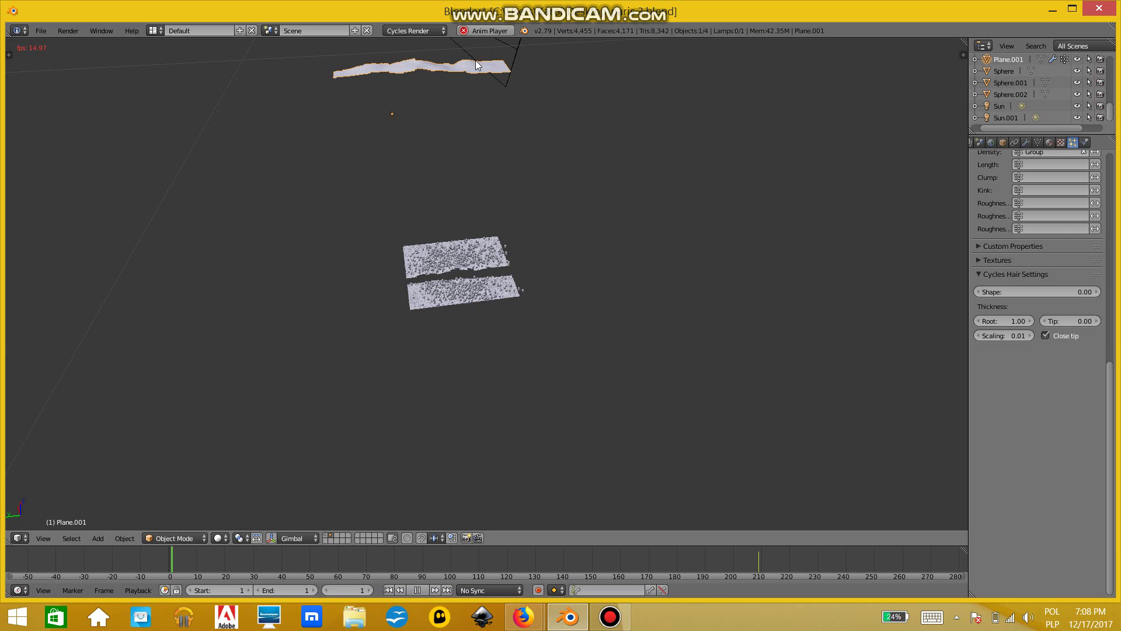
{"action": "key", "text": "g"}
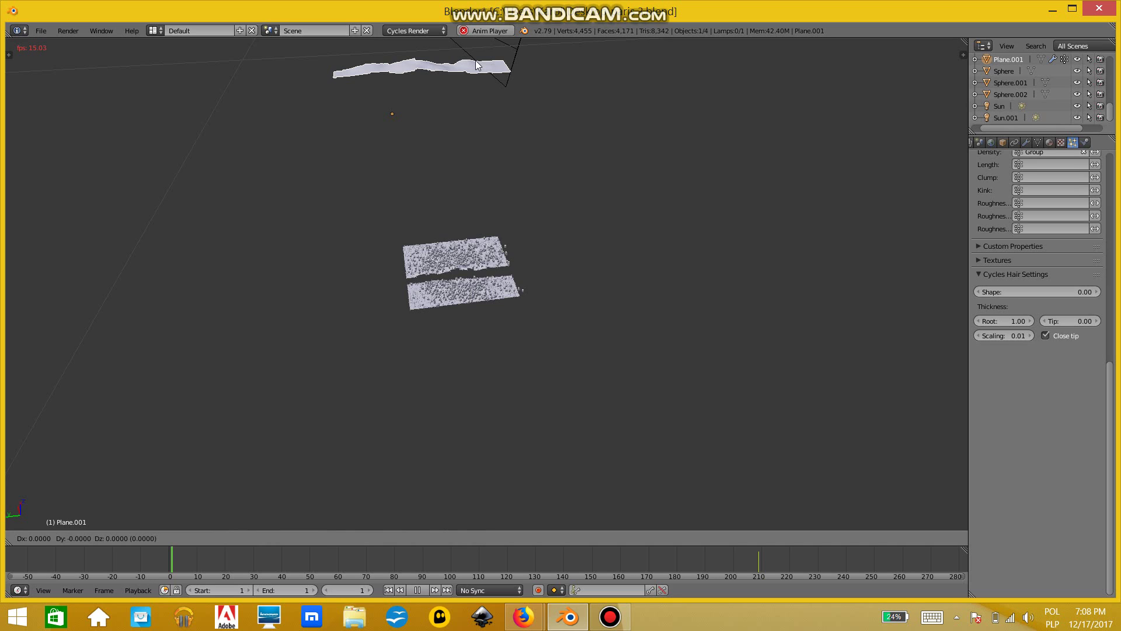
{"action": "key", "text": "y"}
{"action": "key", "text": "z"}
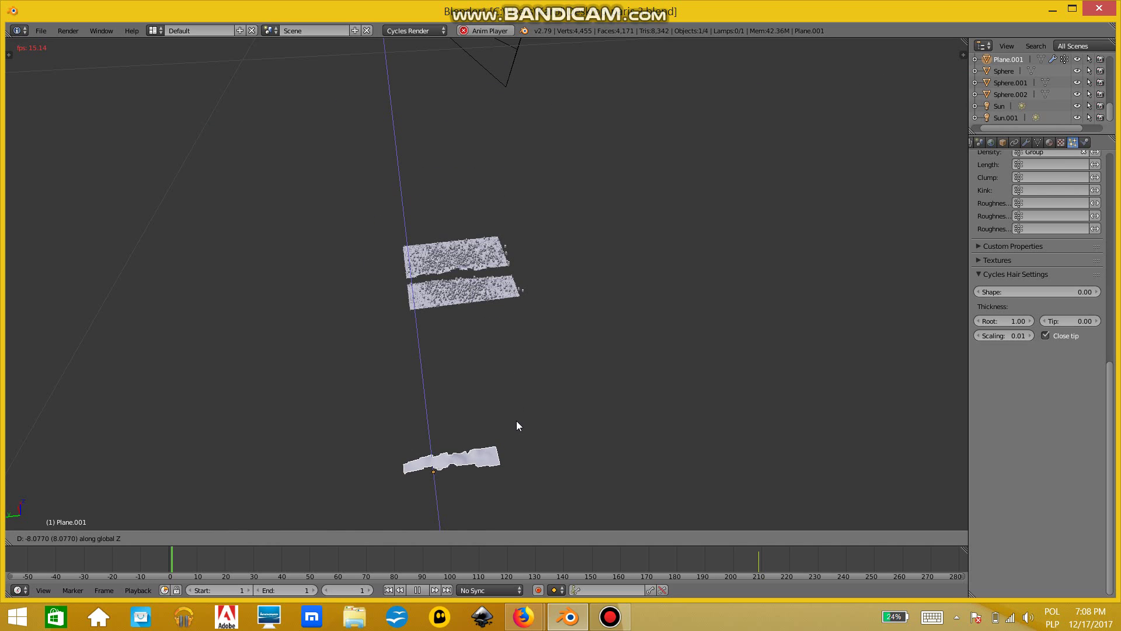
{"action": "left_click", "coordinate": [515, 457]}
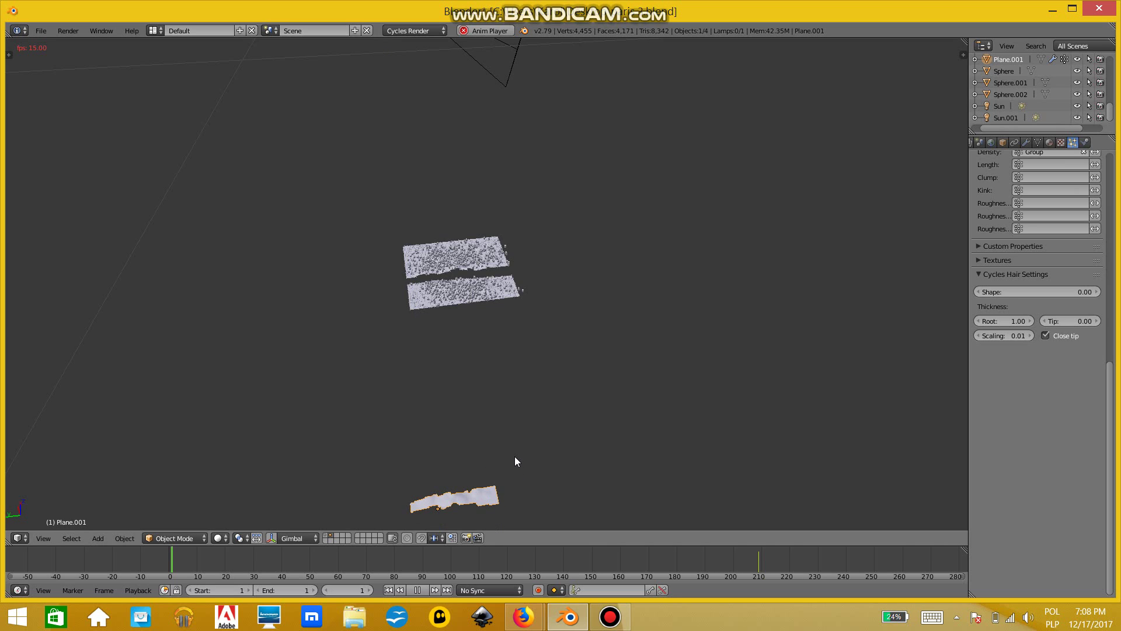
Step: Move the river strip freely over the gap between the two terrain halves and center the view on it
{"action": "key", "text": "g"}
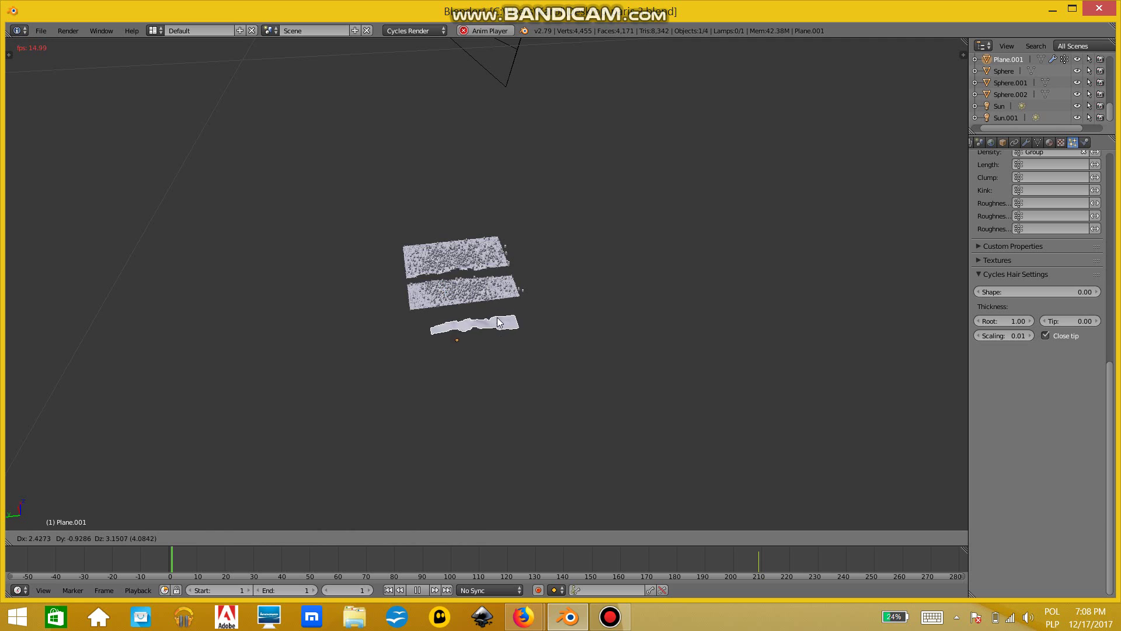
{"action": "left_click", "coordinate": [482, 282]}
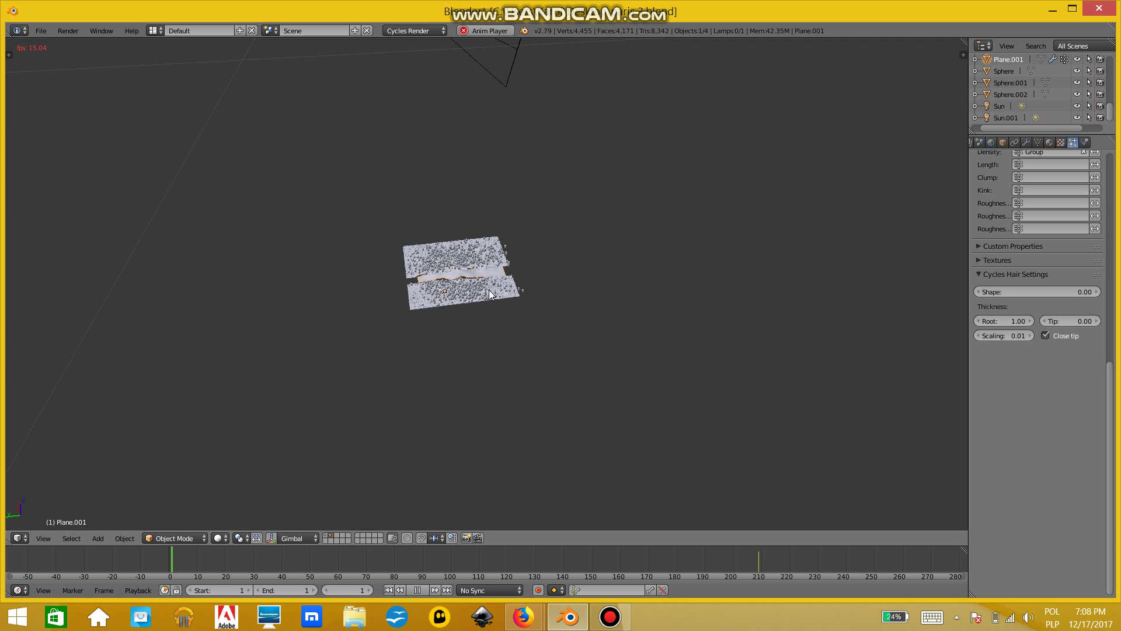
{"action": "key", "text": "KP_Decimal"}
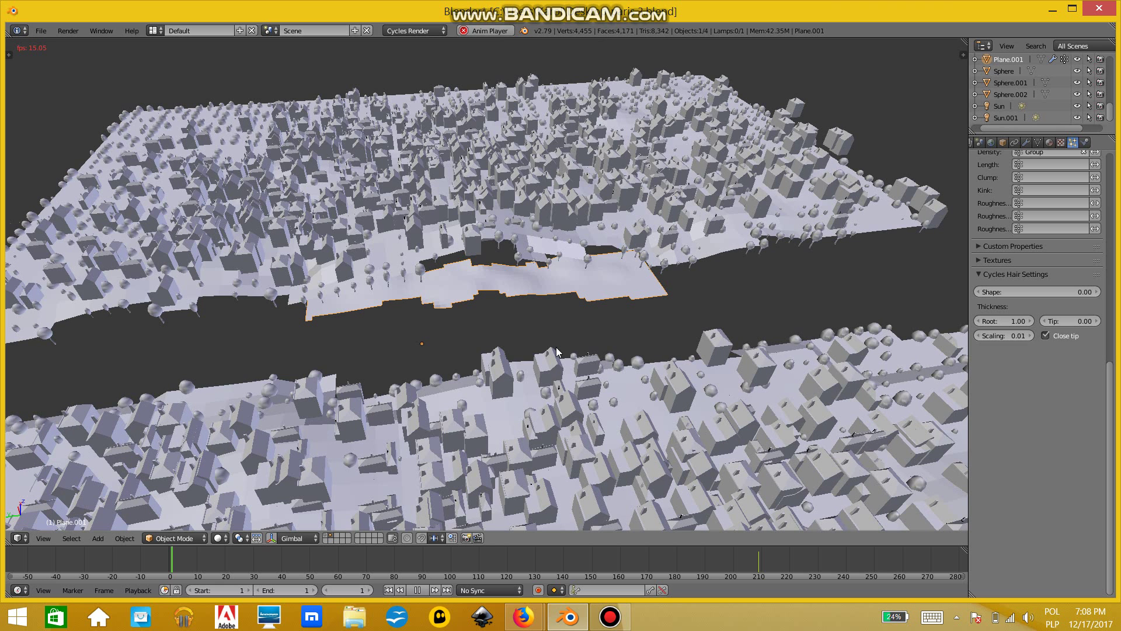
Step: Reposition the river strip from a side angle toward the channel between the terrain halves
{"action": "middle_click_drag", "start_coordinate": [528, 303], "coordinate": [604, 303]}
{"action": "key", "text": "g"}
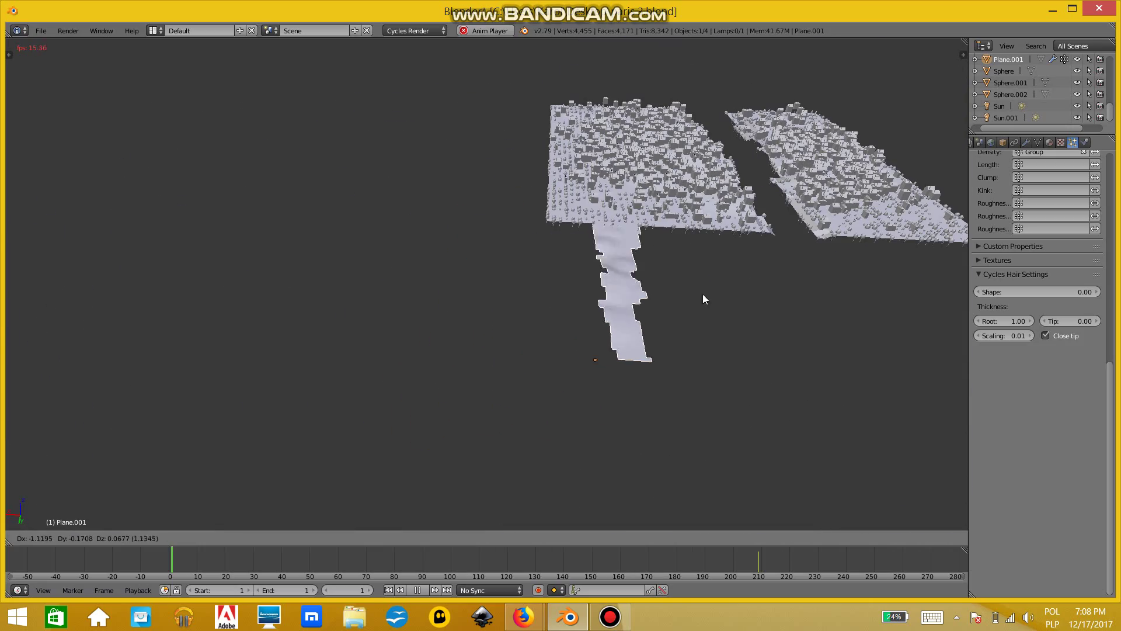